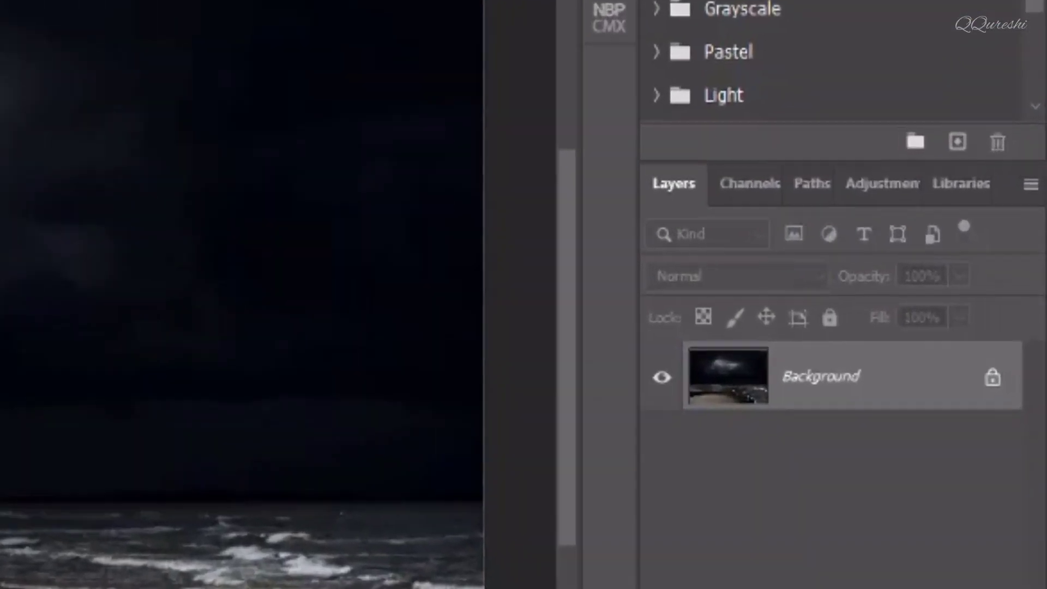
# Add a new empty layer above the Background and set the foreground colour to white
pyautogui.hotkey('ctrl', 'shift', 'alt', 'n')
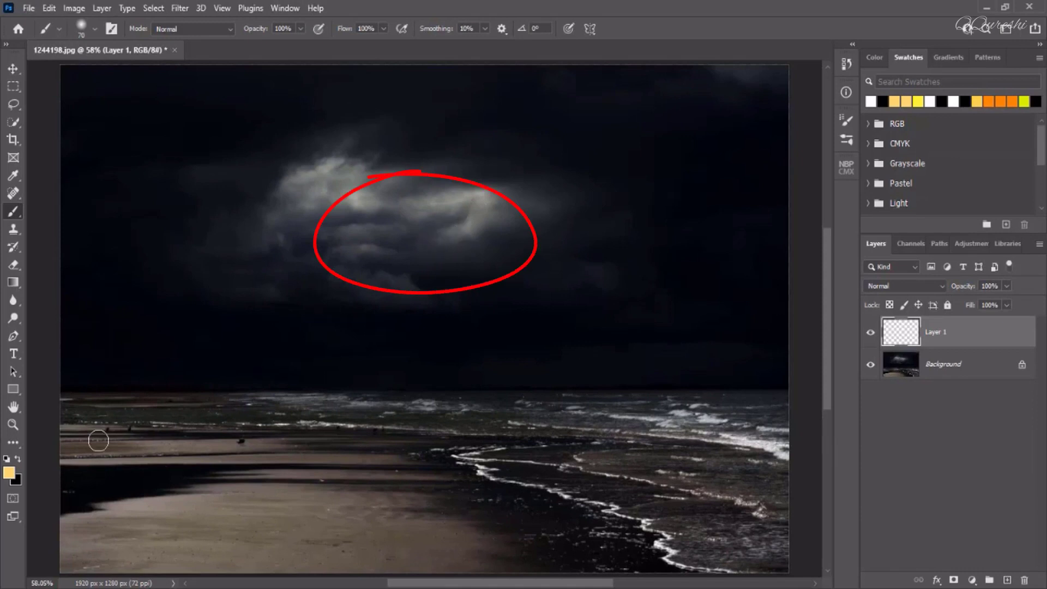
pyautogui.press('d')
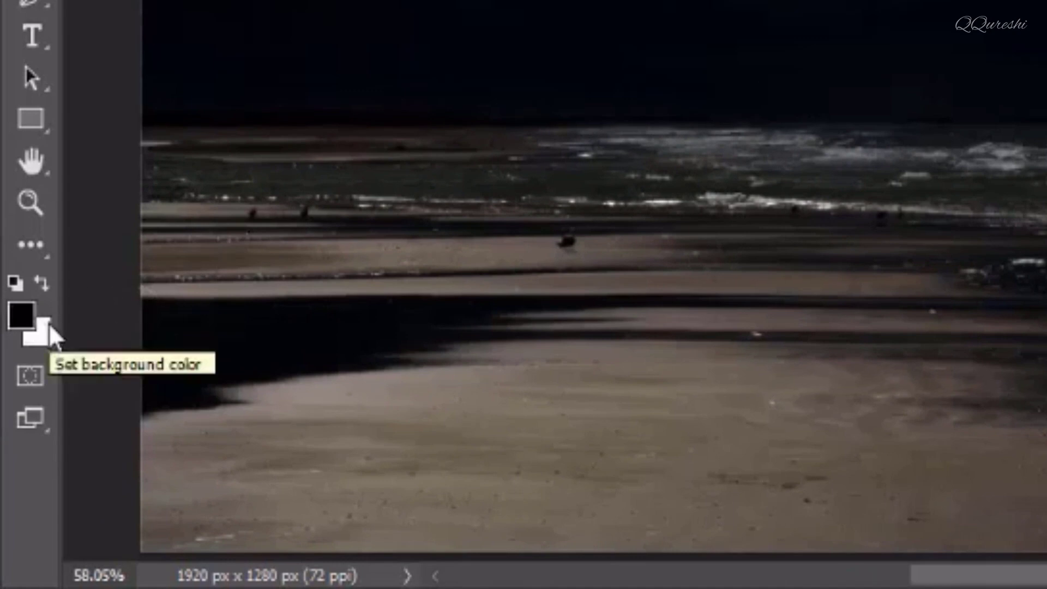
pyautogui.press('x')
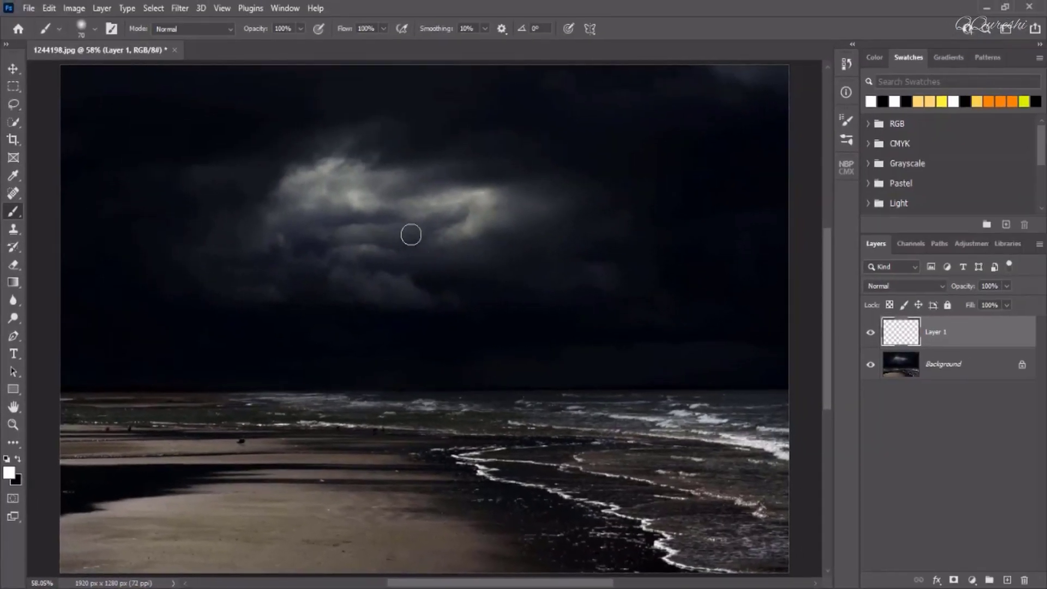
# Paint a soft white patch on the dark clouds and set the layer's blend mode to Linear Dodge (Add)
pyautogui.moveTo(437, 234)
pyautogui.mouseDown()
pyautogui.moveTo(524, 229)
pyautogui.moveTo(452, 232)
pyautogui.moveTo(485, 224)
pyautogui.moveTo(453, 241)
pyautogui.moveTo(500, 245)
pyautogui.moveTo(469, 245)
pyautogui.moveTo(495, 230)
pyautogui.moveTo(445, 249)
pyautogui.mouseUp()
pyautogui.hotkey('ctrl', 'z')
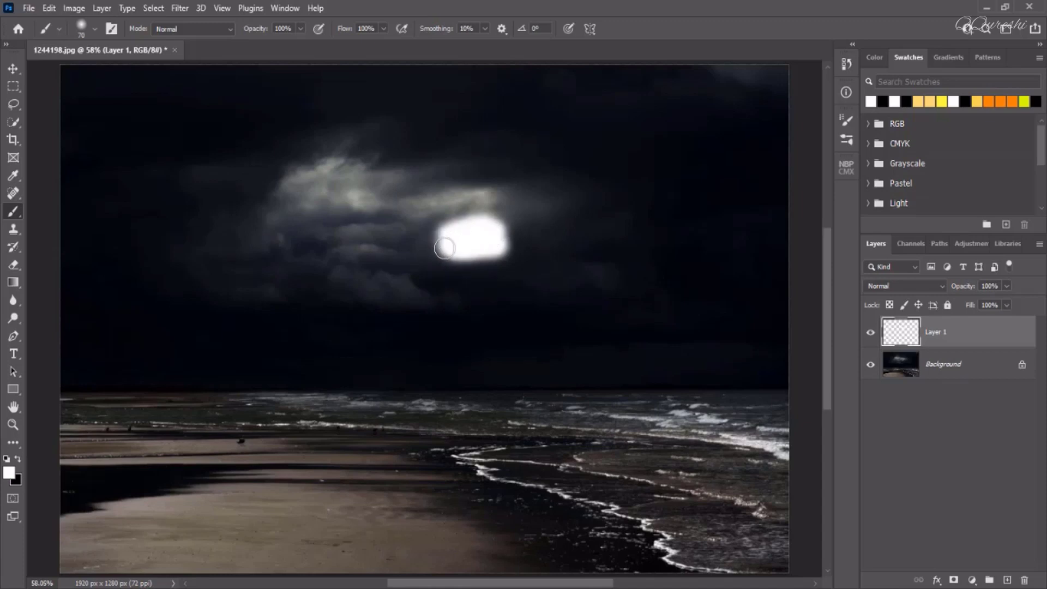
pyautogui.click(890, 286)
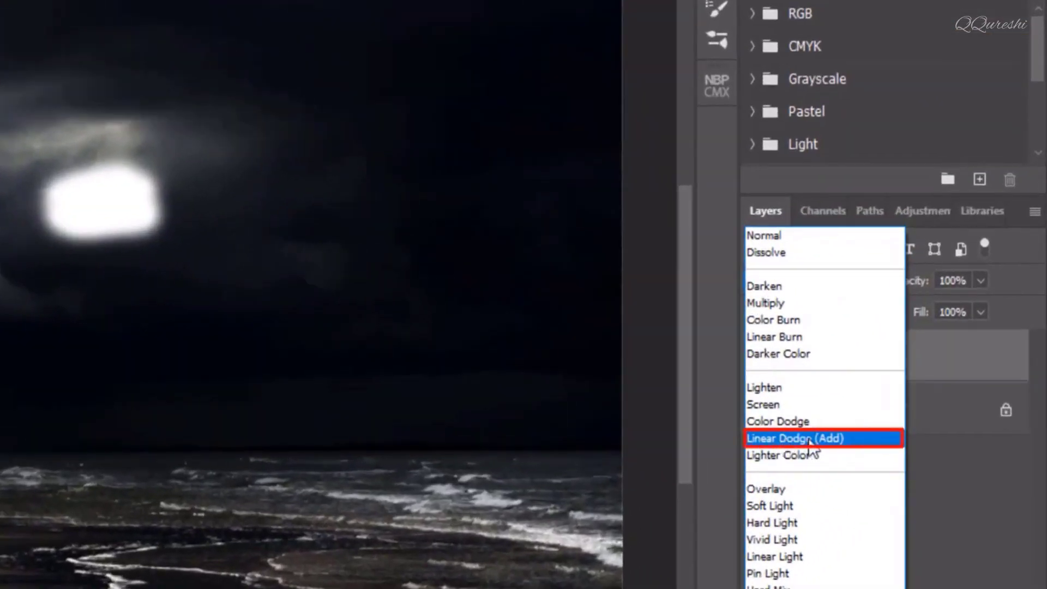
pyautogui.click(844, 440)
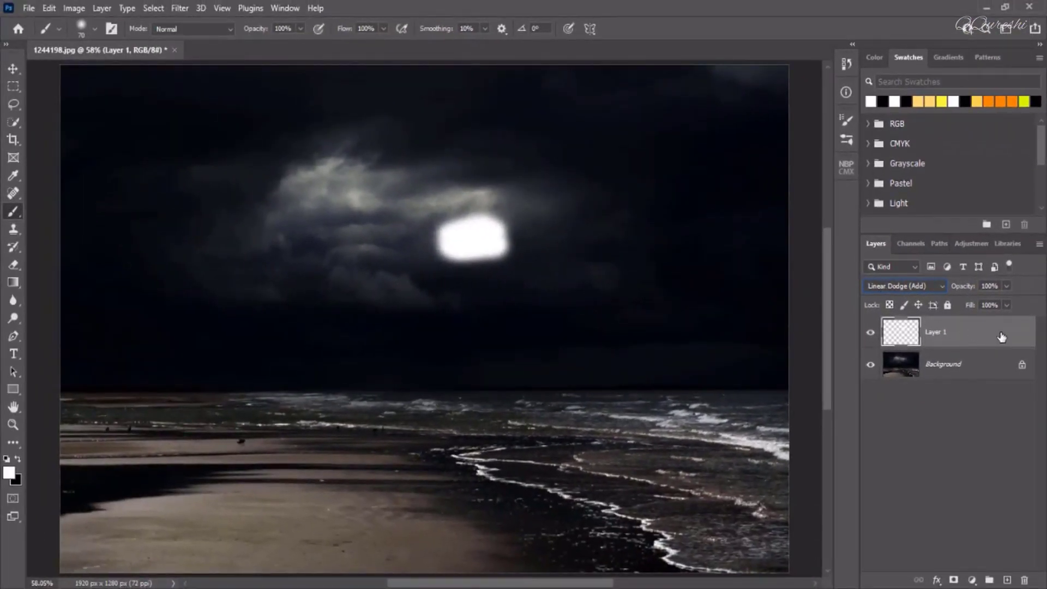
# Turn off Transparency Shapes Layer in the blending options of Layer 1
pyautogui.doubleClick(1001, 337)
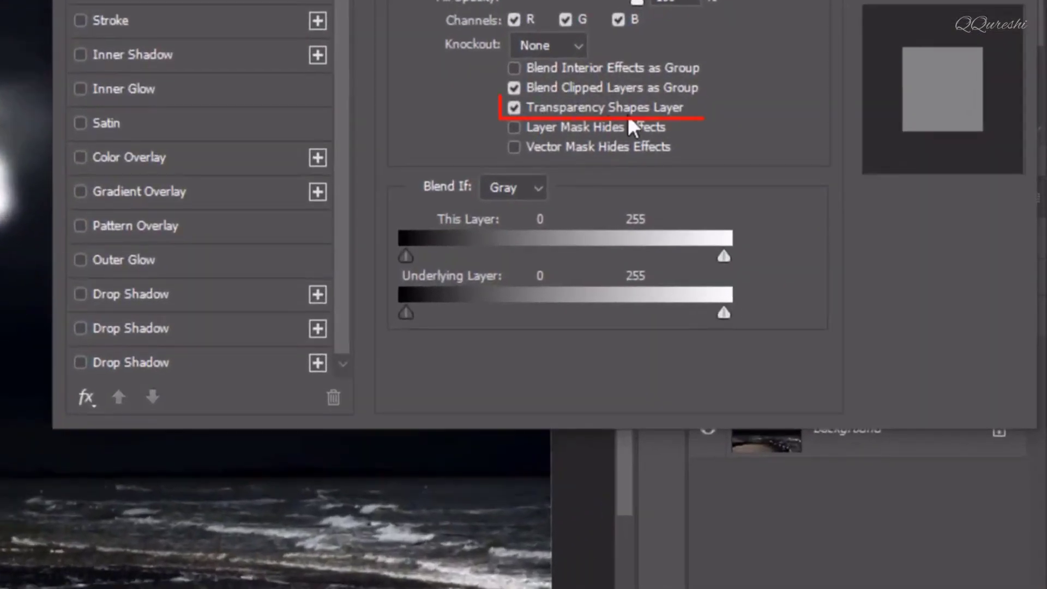
pyautogui.click(514, 108)
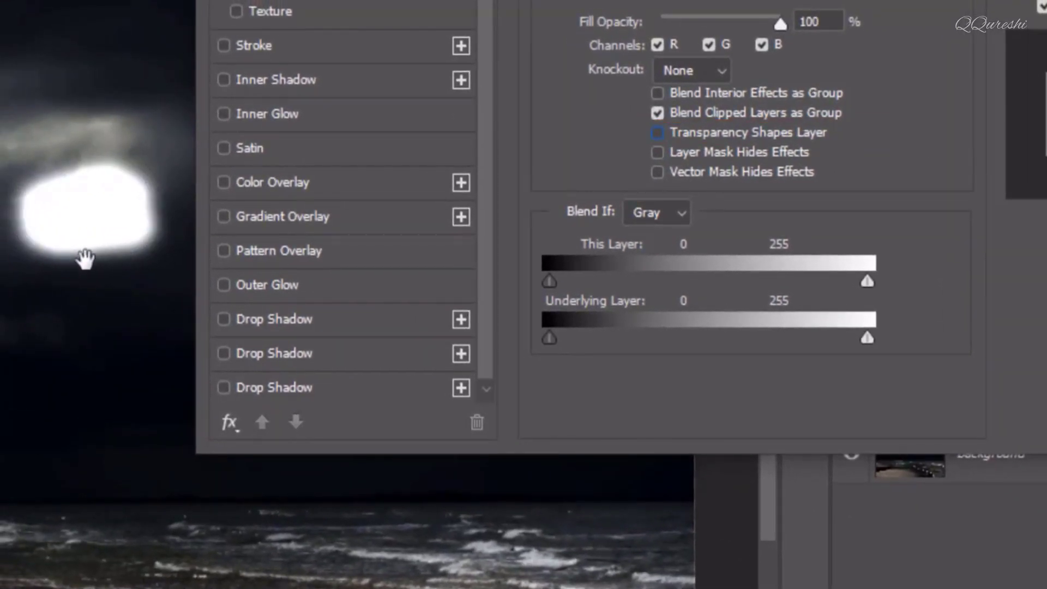
pyautogui.click(658, 136)
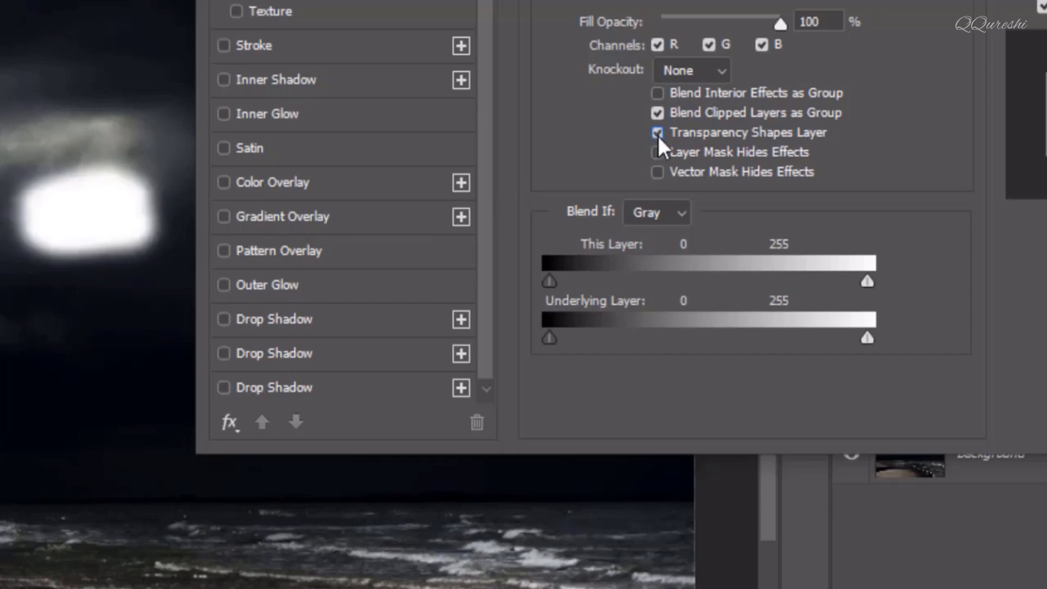
pyautogui.click(658, 136)
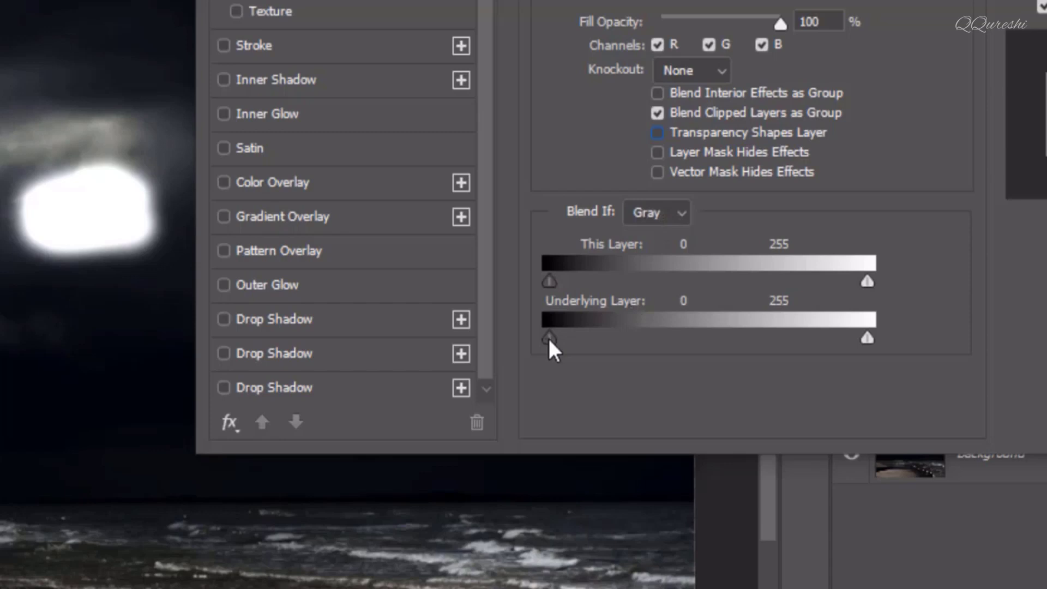
# Split the Underlying Layer dark Blend If slider to 39 / 68 and apply the layer style
pyautogui.moveTo(549, 341); pyautogui.dragTo(614, 348)
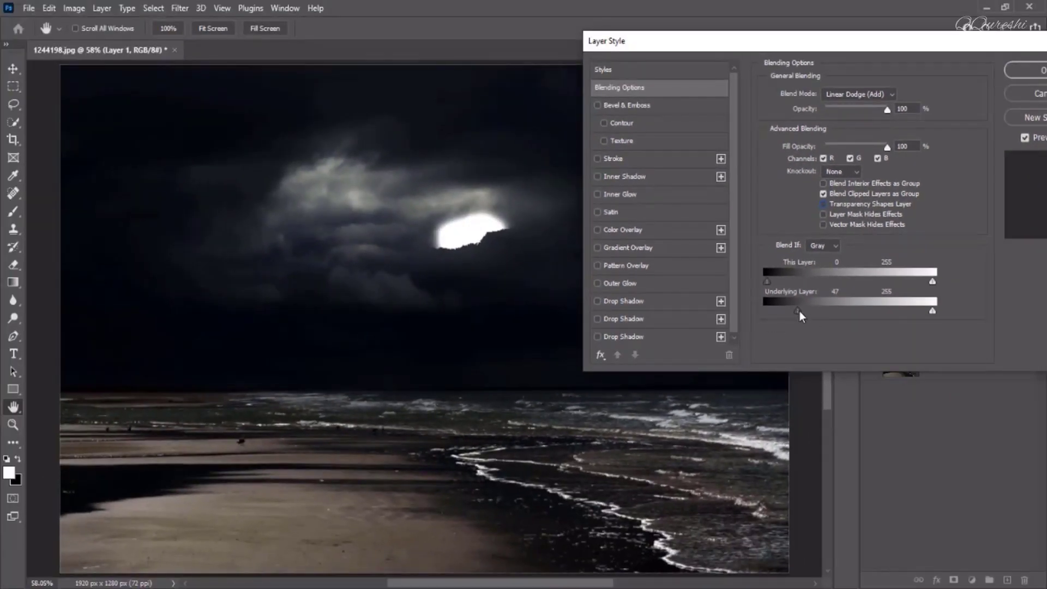
pyautogui.moveTo(799, 311); pyautogui.dragTo(811, 311)
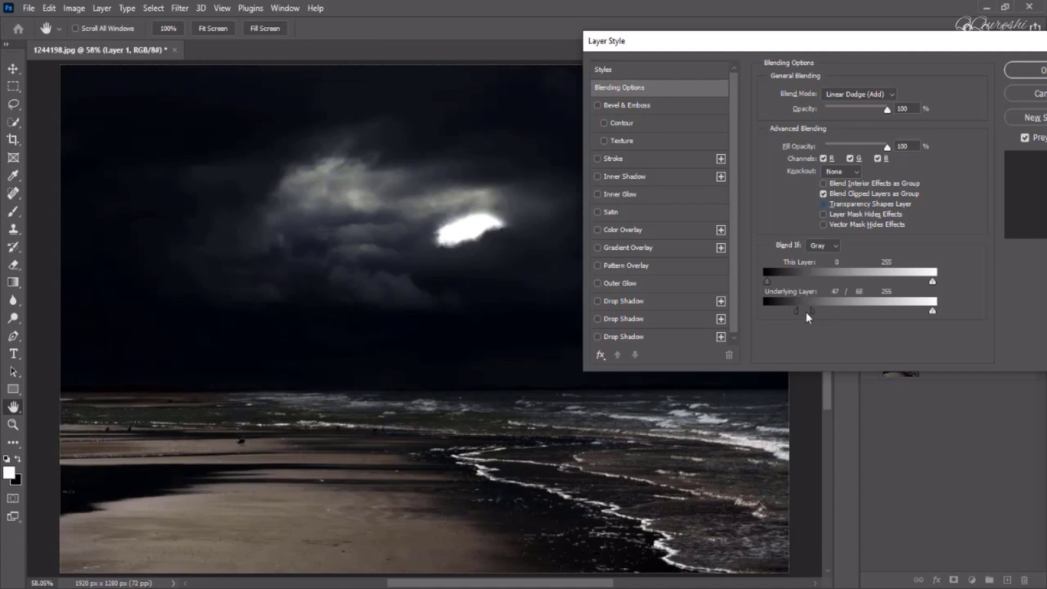
pyautogui.moveTo(795, 314); pyautogui.dragTo(793, 313)
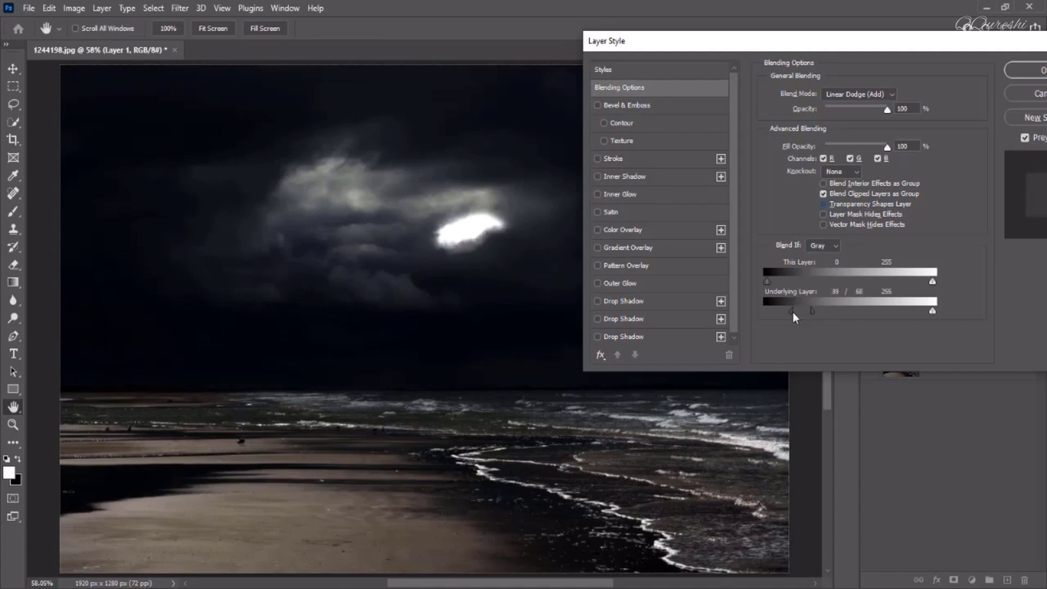
pyautogui.click(1015, 71)
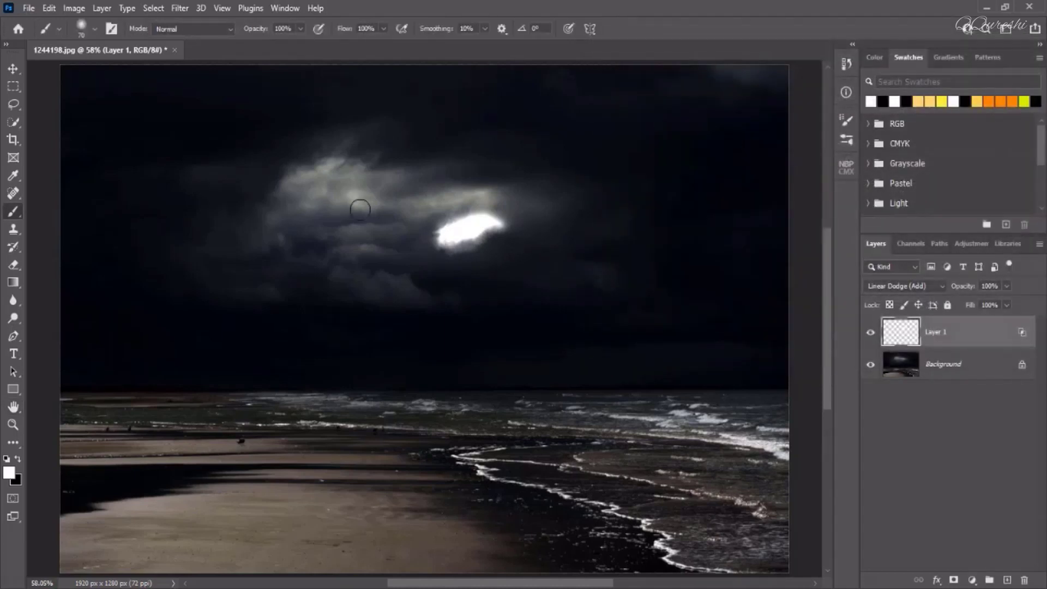
# Move the painted light patch up to the upper edge of the bright clouds
pyautogui.click(13, 69)
pyautogui.moveTo(460, 233); pyautogui.dragTo(406, 162)
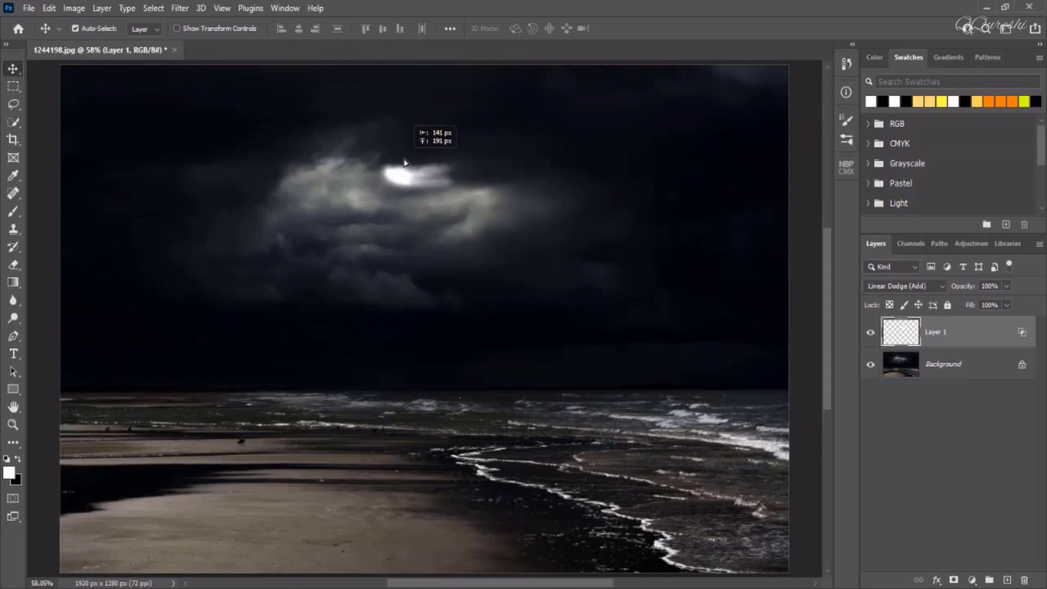
pyautogui.moveTo(405, 162); pyautogui.dragTo(405, 162)
# Enlarge the soft round brush to 600 px and paint white light across the bright clouds on Layer 1
pyautogui.click(11, 215)
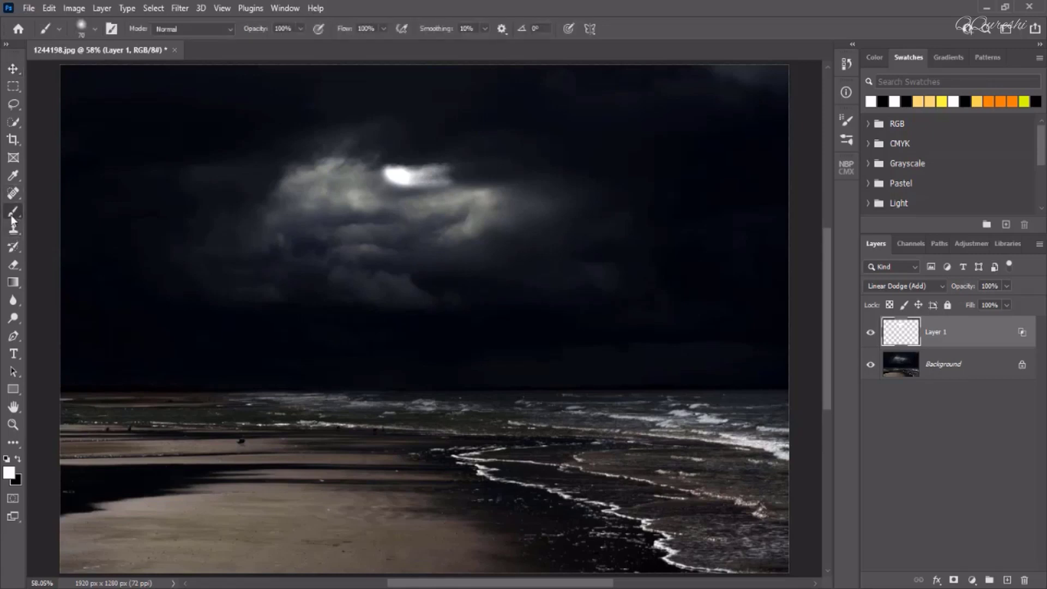
pyautogui.click(96, 30)
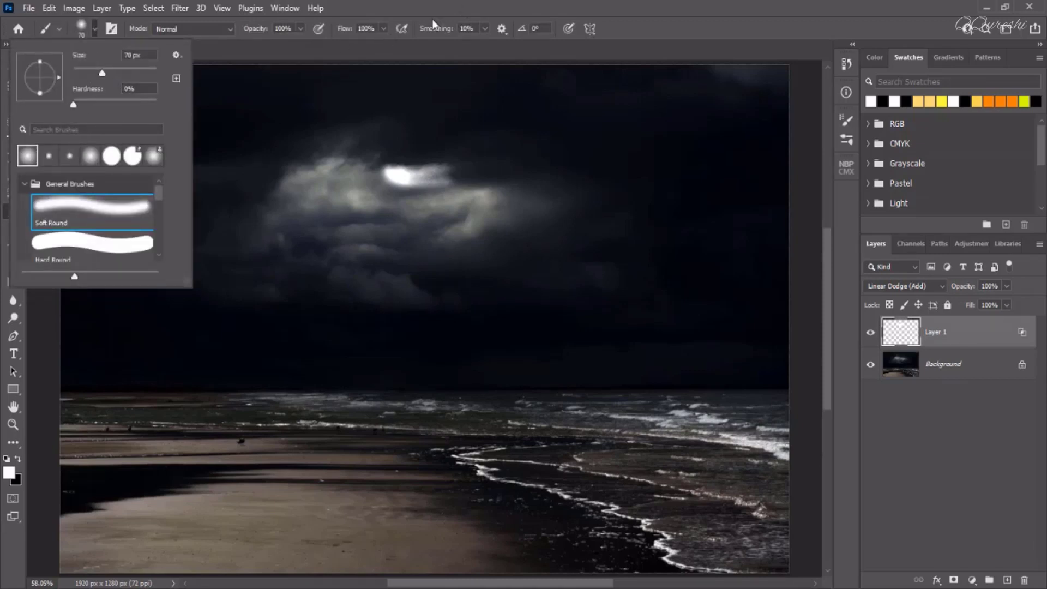
pyautogui.press('Escape')
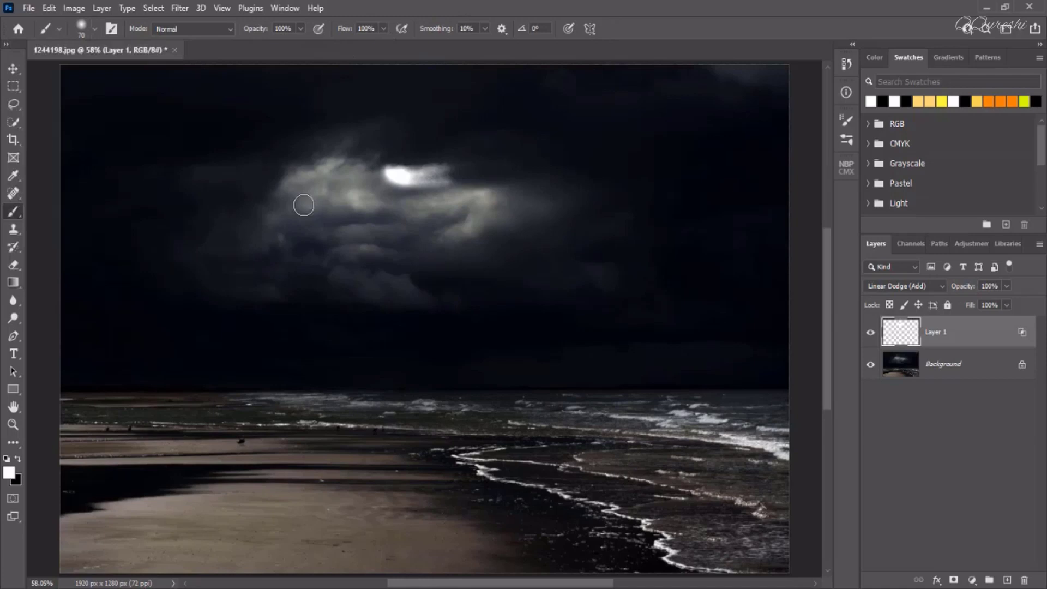
pyautogui.press(']')
pyautogui.press(']')
pyautogui.press(']')
pyautogui.press(']')
pyautogui.press(']')
pyautogui.press(']')
pyautogui.press(']')
pyautogui.press(']')
pyautogui.press(']')
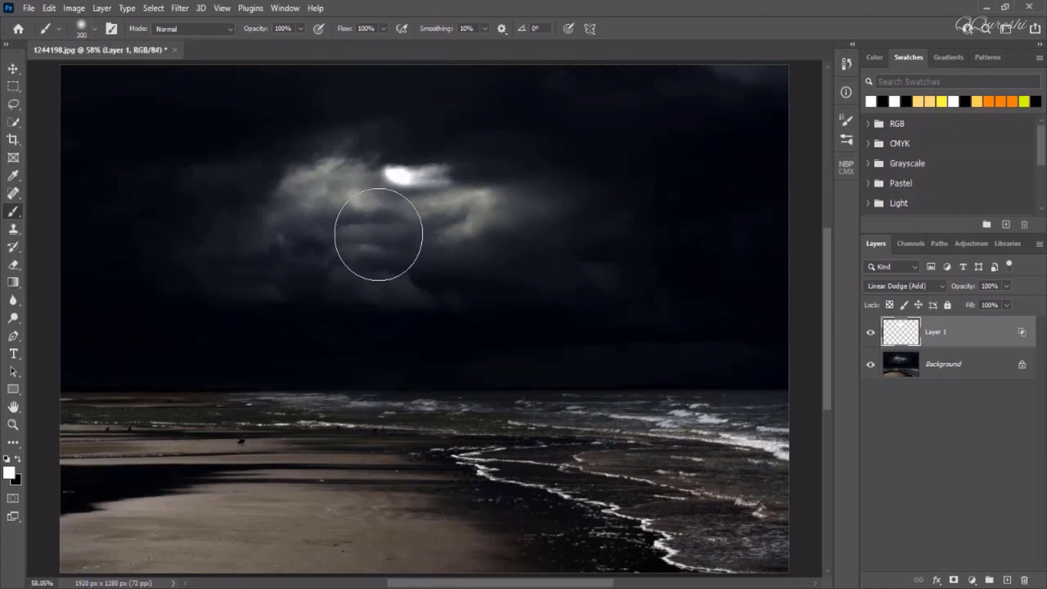
pyautogui.press(']')
pyautogui.press(']')
pyautogui.press(']')
pyautogui.press(']')
pyautogui.press(']')
pyautogui.click(381, 265)
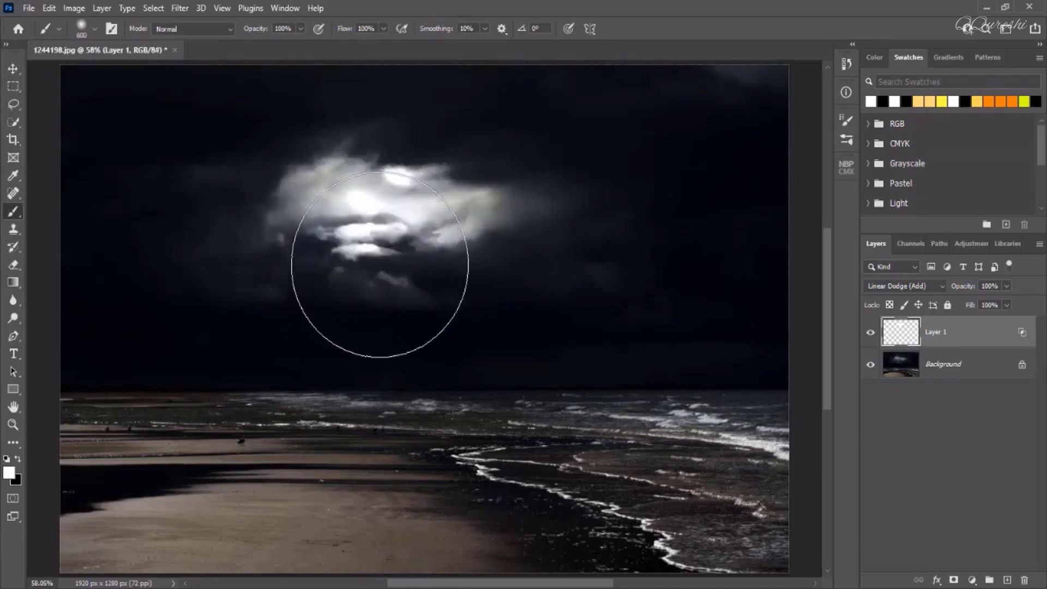
pyautogui.moveTo(380, 265); pyautogui.dragTo(441, 262)
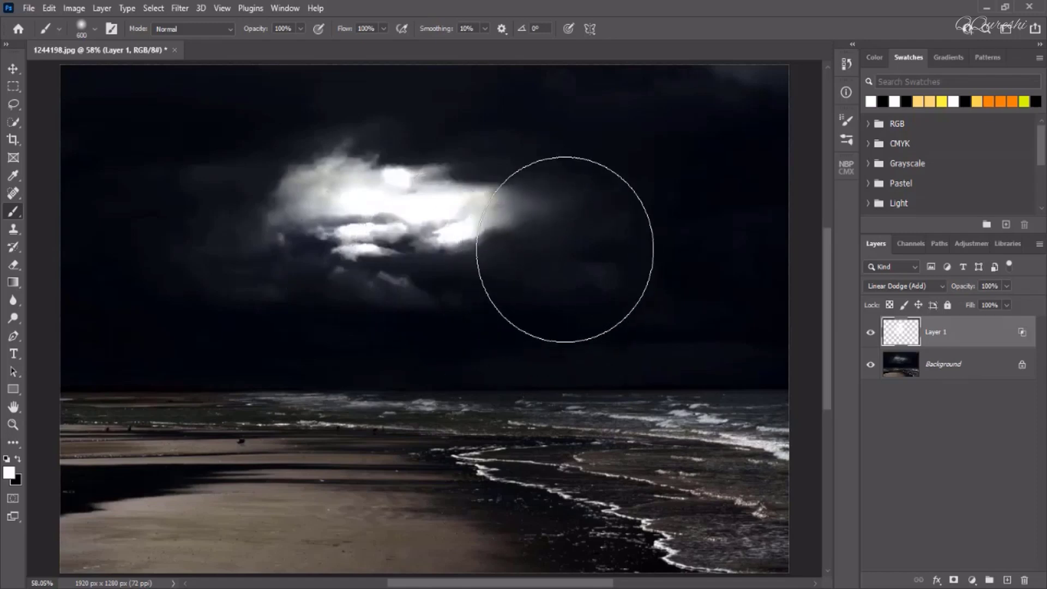
pyautogui.moveTo(538, 246); pyautogui.dragTo(543, 257)
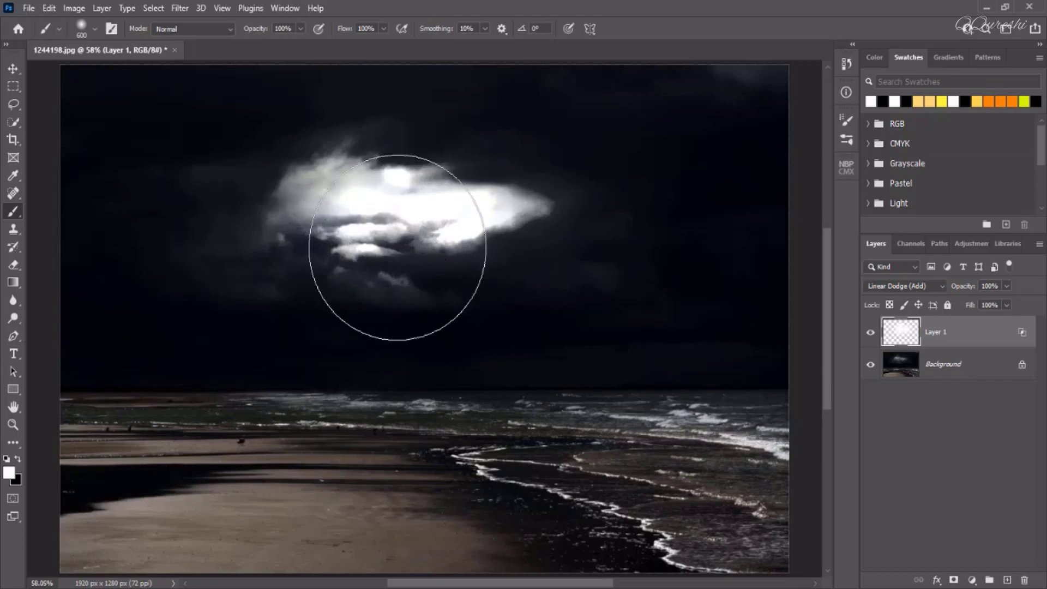
# Try scaling down the painted light with Free Transform and repositioning it over the bright clouds, and undo it
pyautogui.hotkey('ctrl', 't')
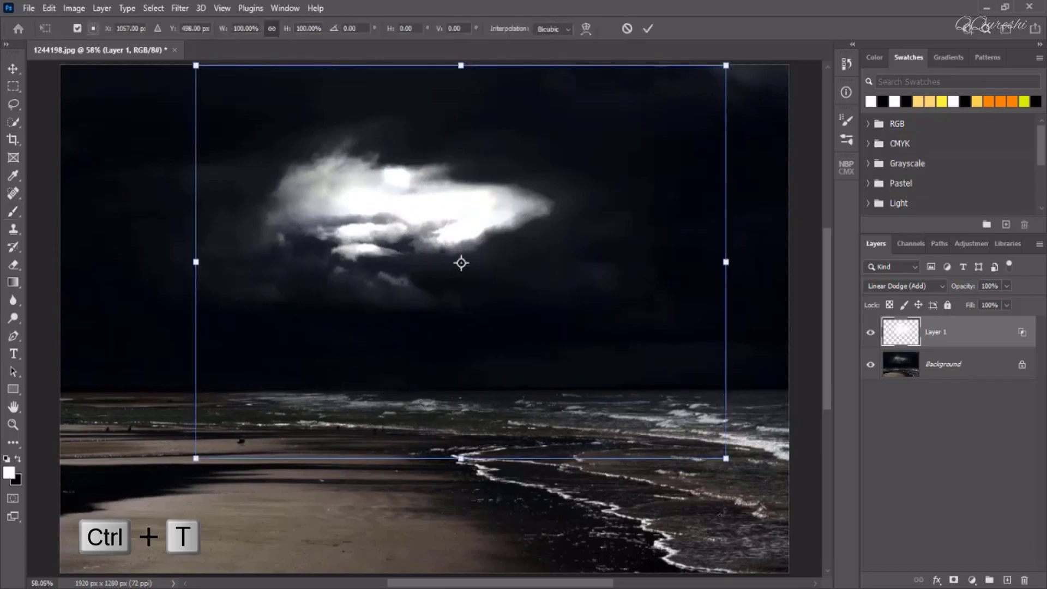
pyautogui.moveTo(732, 462); pyautogui.dragTo(600, 377)
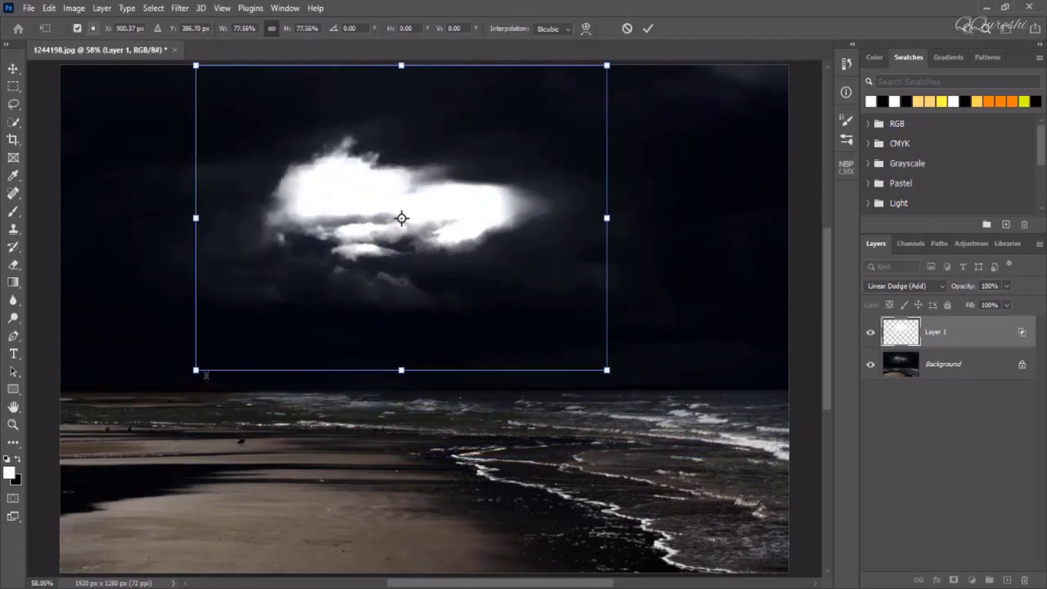
pyautogui.moveTo(206, 375)
pyautogui.mouseDown()
pyautogui.moveTo(207, 354)
pyautogui.moveTo(232, 331)
pyautogui.moveTo(210, 357)
pyautogui.mouseUp()
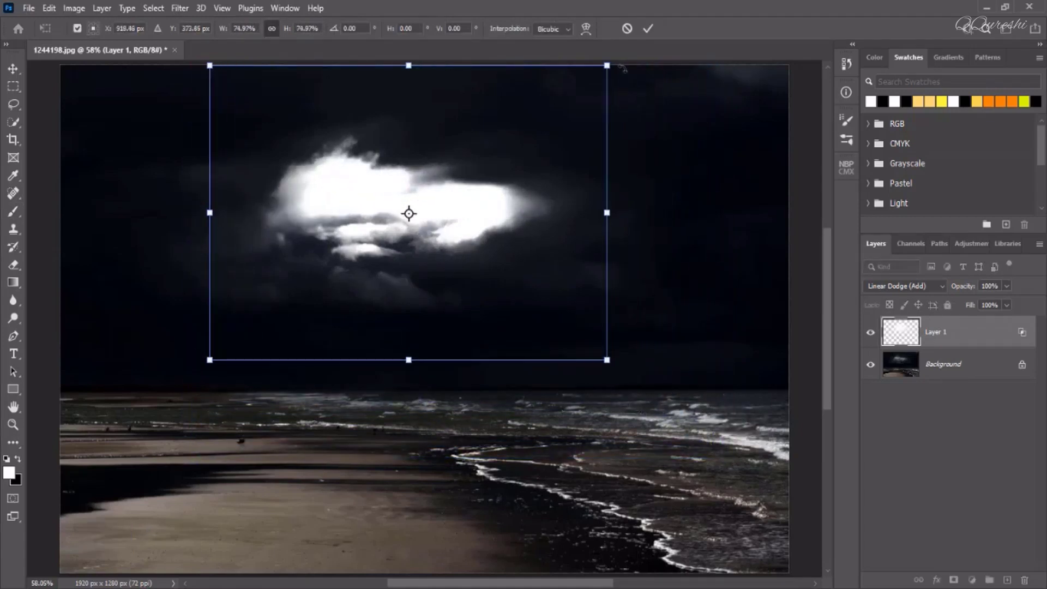
pyautogui.moveTo(607, 65); pyautogui.dragTo(538, 106)
pyautogui.moveTo(542, 360); pyautogui.dragTo(510, 331)
pyautogui.moveTo(441, 276); pyautogui.dragTo(461, 265)
pyautogui.press('Return')
pyautogui.press('b')
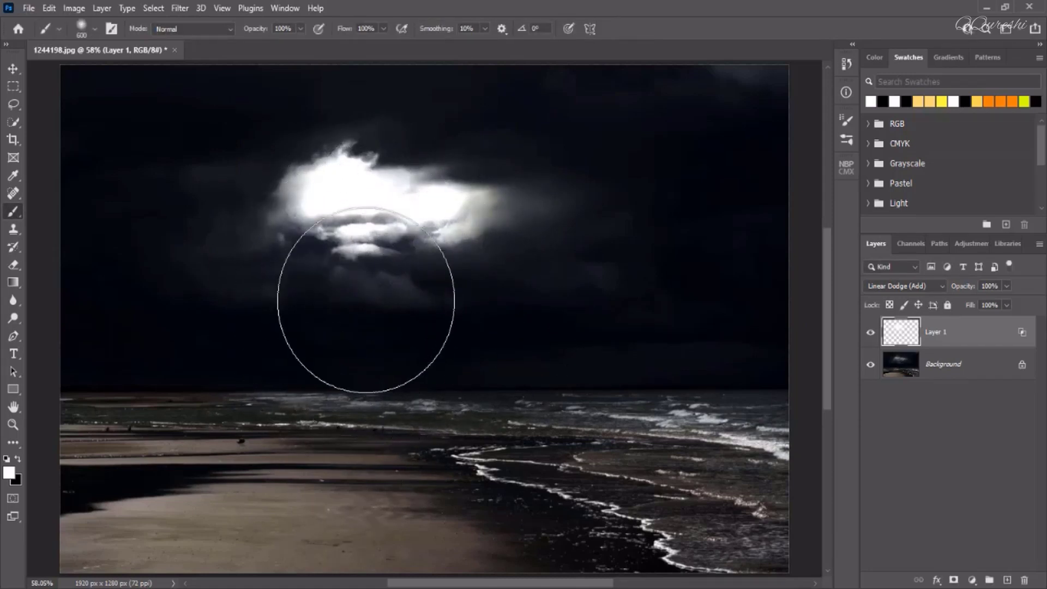
pyautogui.hotkey('ctrl', 'z')
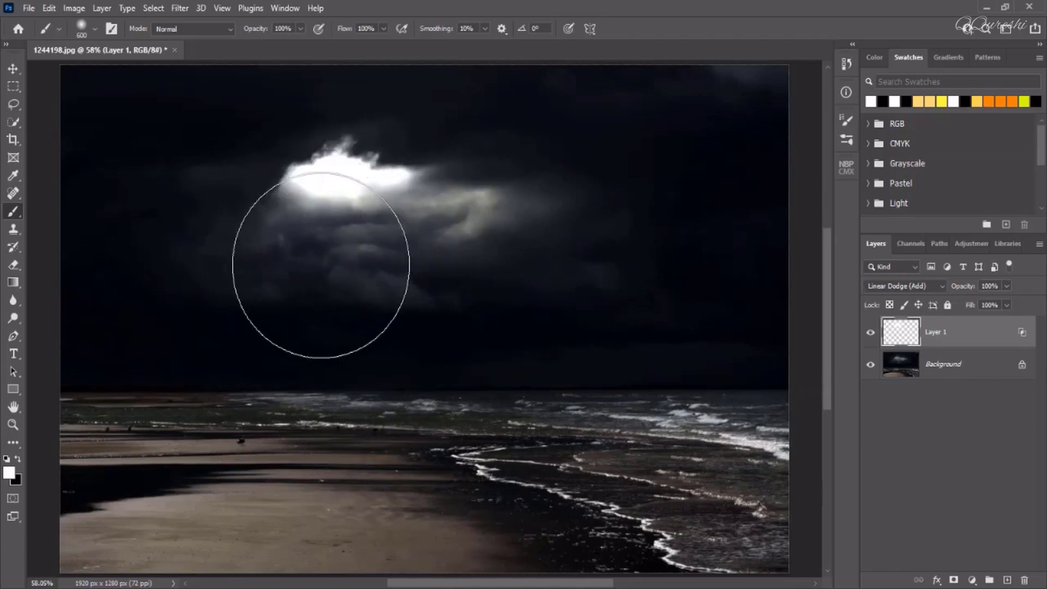
# Set the Underlying Layer dark Blend If slider of Layer 1 to 50 / 119 and apply the layer style
pyautogui.doubleClick(997, 338)
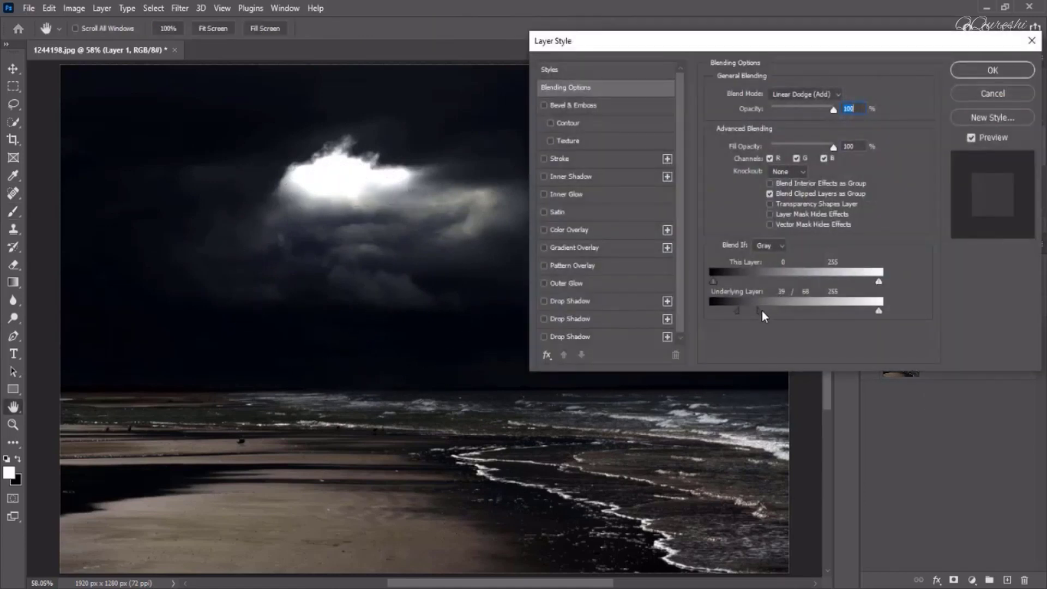
pyautogui.moveTo(760, 312); pyautogui.dragTo(805, 312)
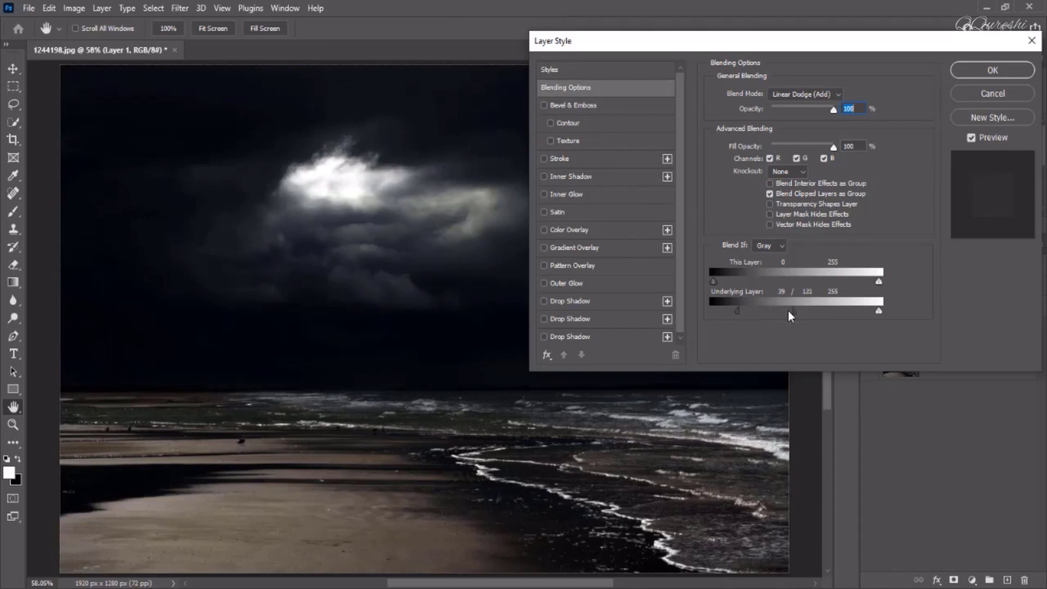
pyautogui.moveTo(791, 315); pyautogui.dragTo(786, 315)
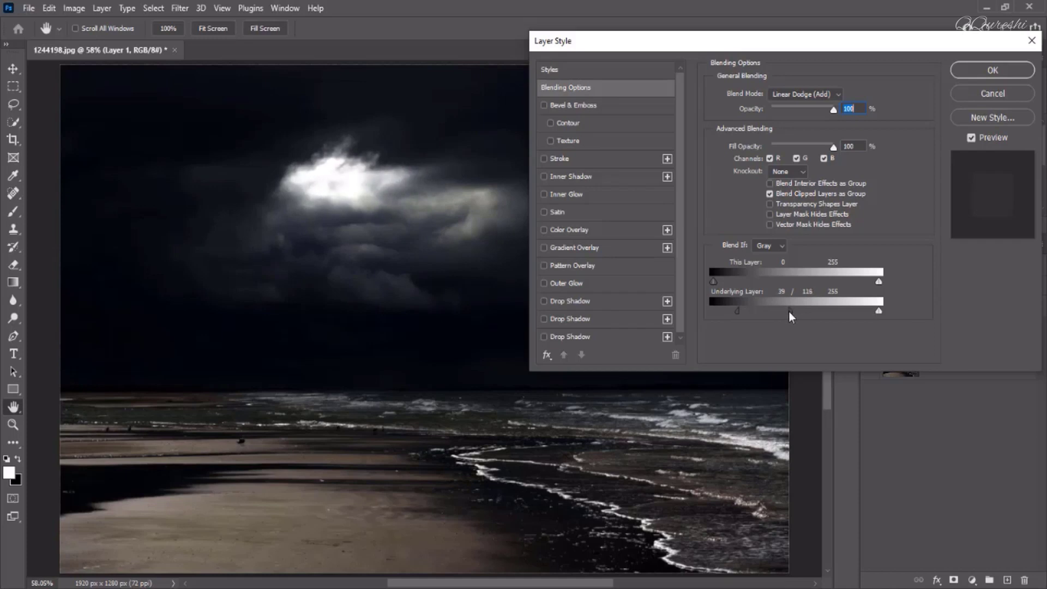
pyautogui.moveTo(734, 314); pyautogui.dragTo(743, 315)
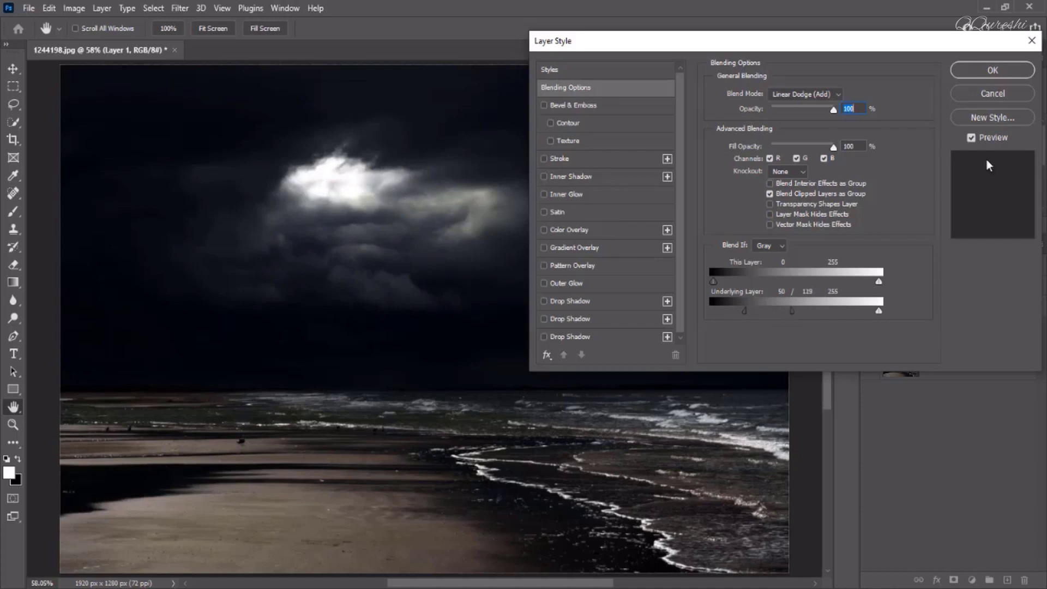
pyautogui.click(1002, 73)
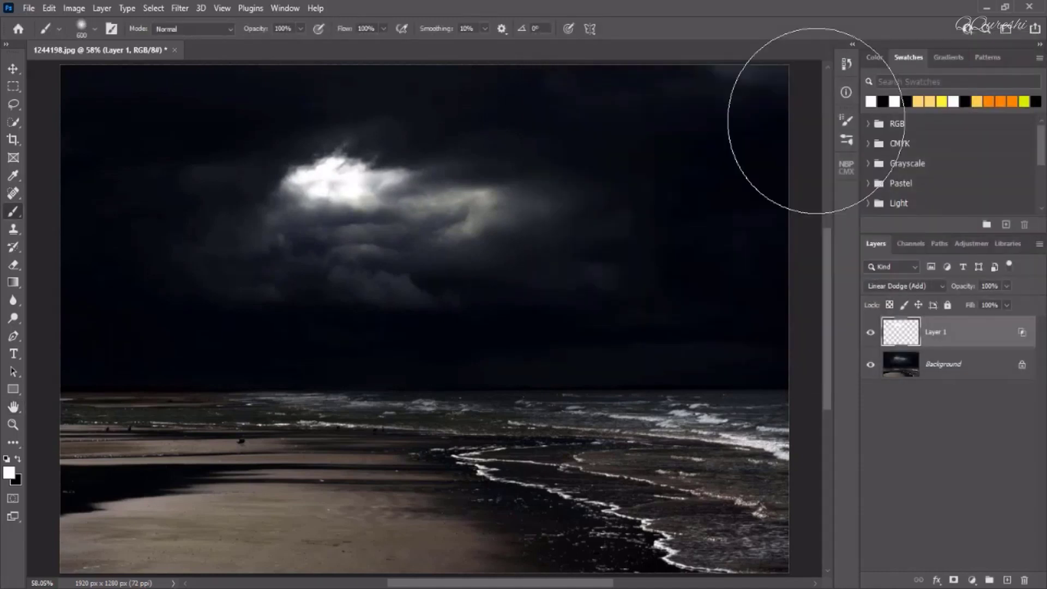
# Try moving the painted light slightly lower in the clouds, and undo the move
pyautogui.press('v')
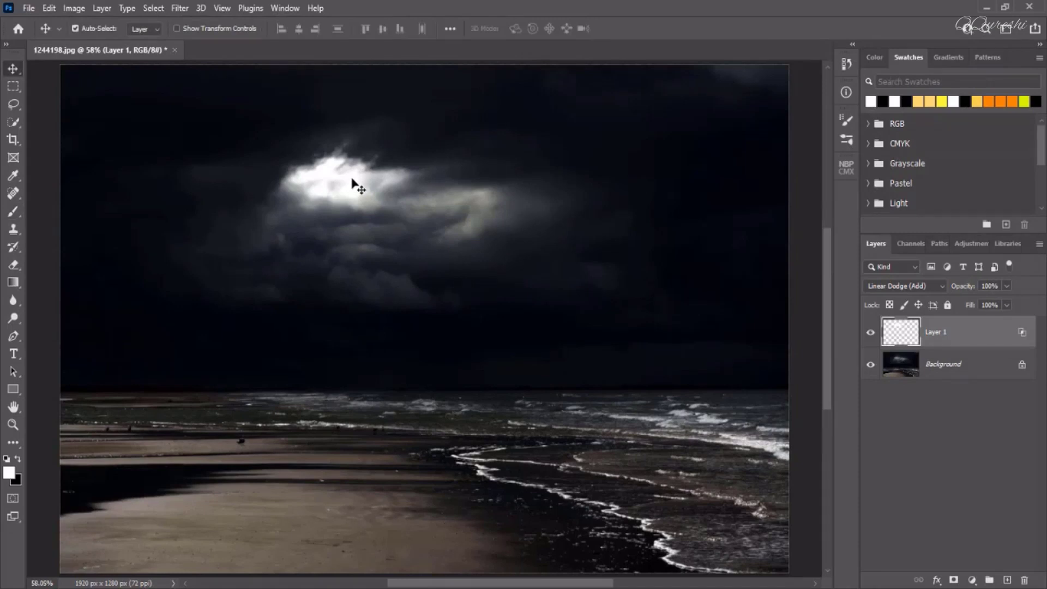
pyautogui.moveTo(353, 188); pyautogui.dragTo(357, 220)
pyautogui.press('ctrl')
# Switch back to the Brush tool and reduce the brush size to 70 px
pyautogui.click(14, 211)
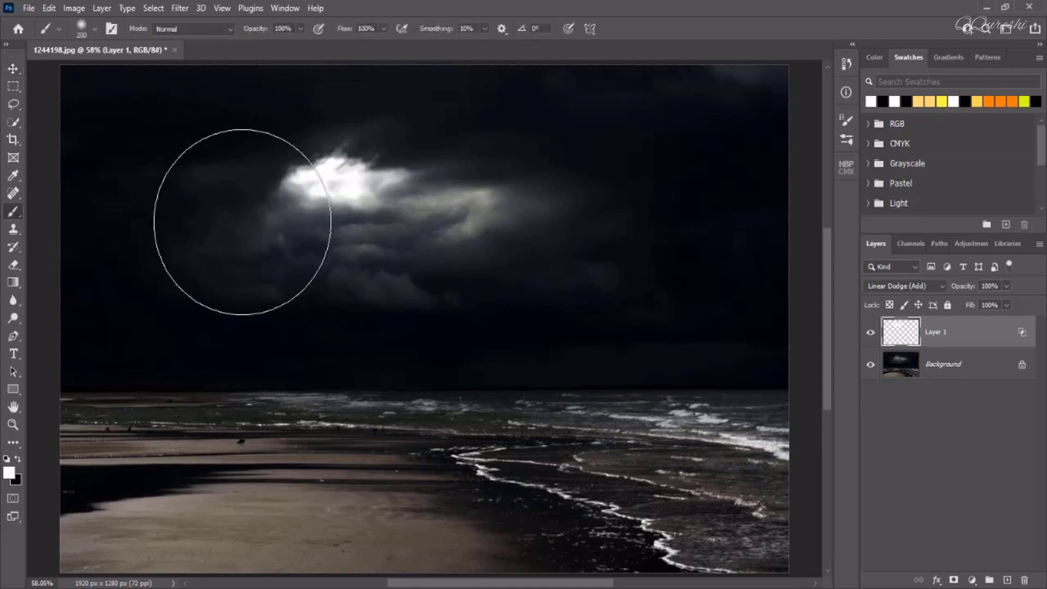
pyautogui.press('[')
pyautogui.press('[')
pyautogui.press('[')
pyautogui.press('[')
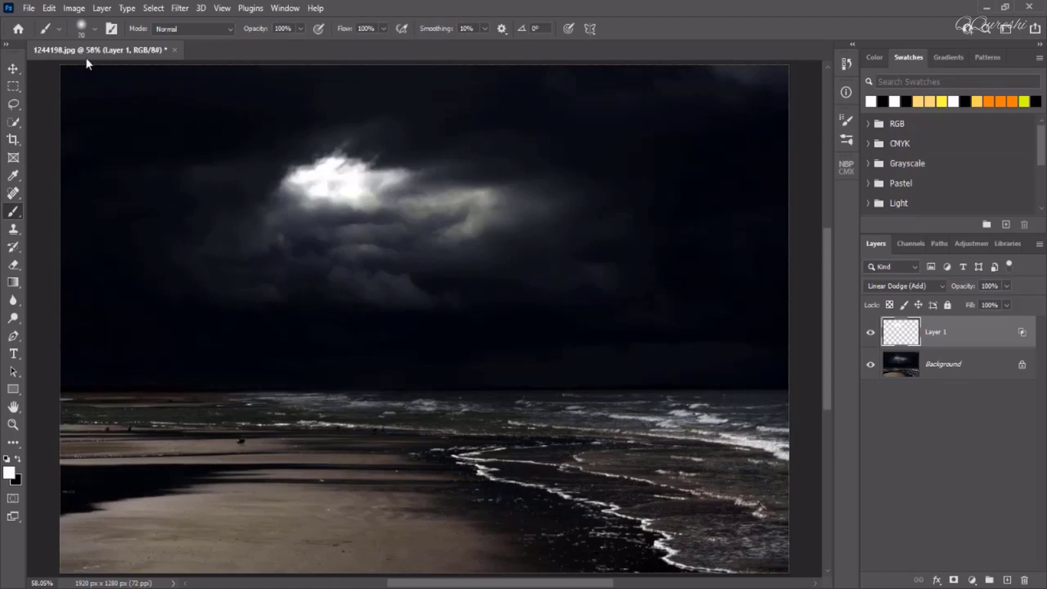
# Enable Shape Dynamics with 55% Size Jitter and Scattering with 422% Scatter for the brush
pyautogui.click(113, 29)
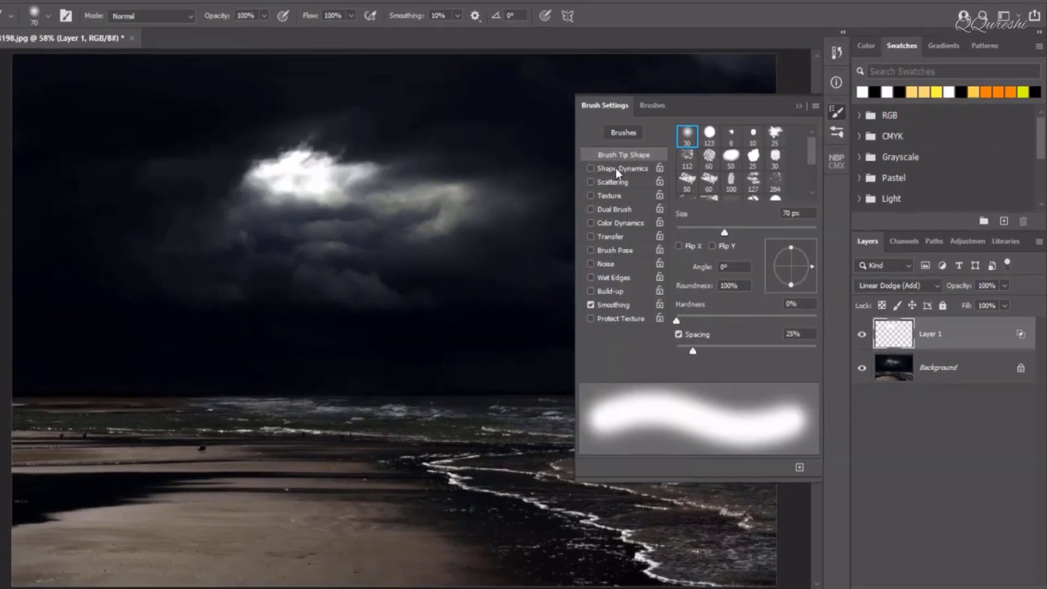
pyautogui.click(617, 169)
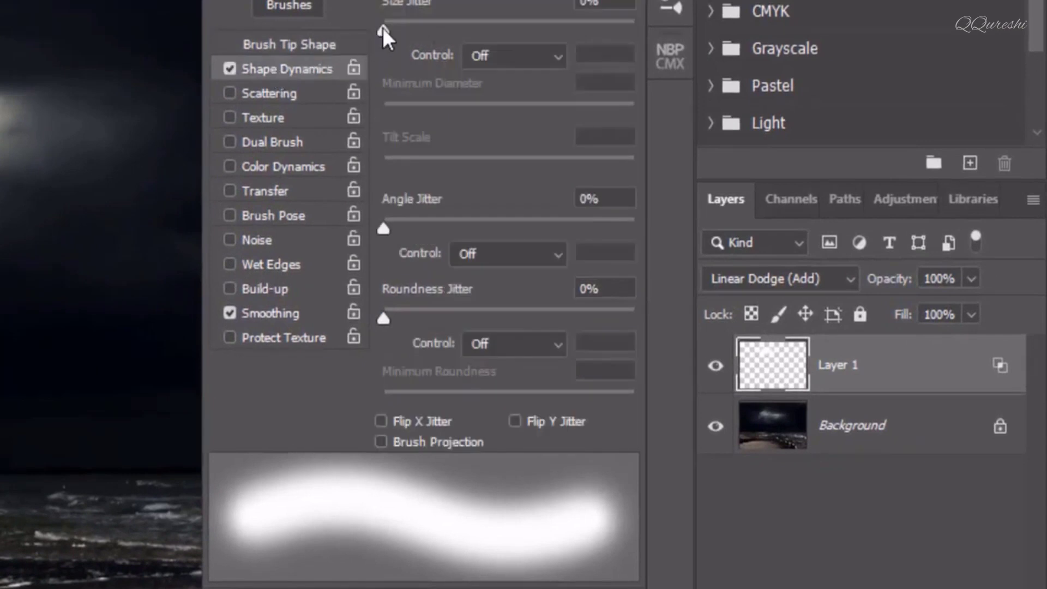
pyautogui.moveTo(383, 30); pyautogui.dragTo(519, 31)
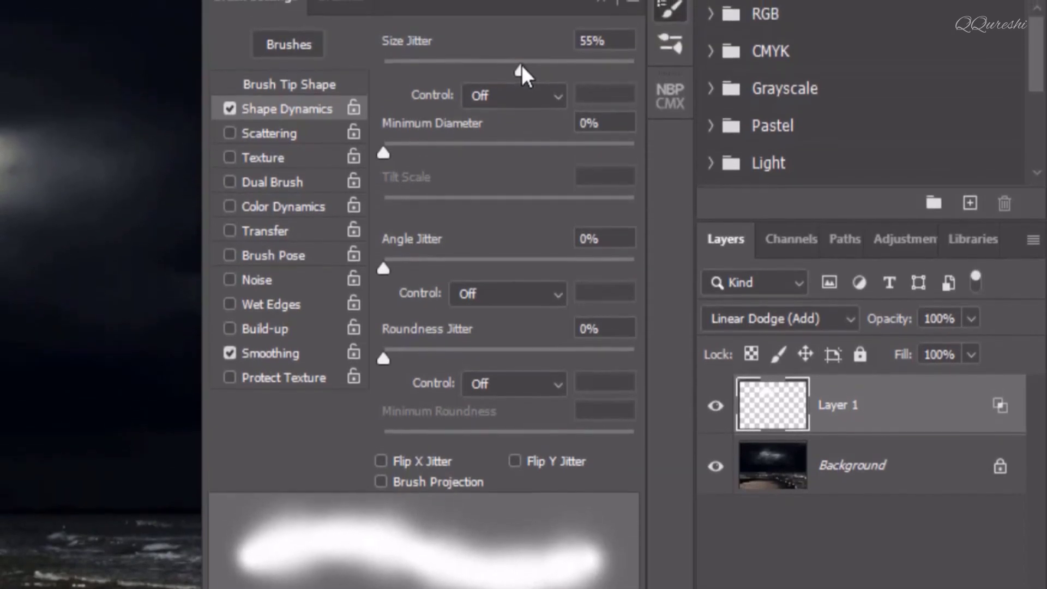
pyautogui.click(276, 137)
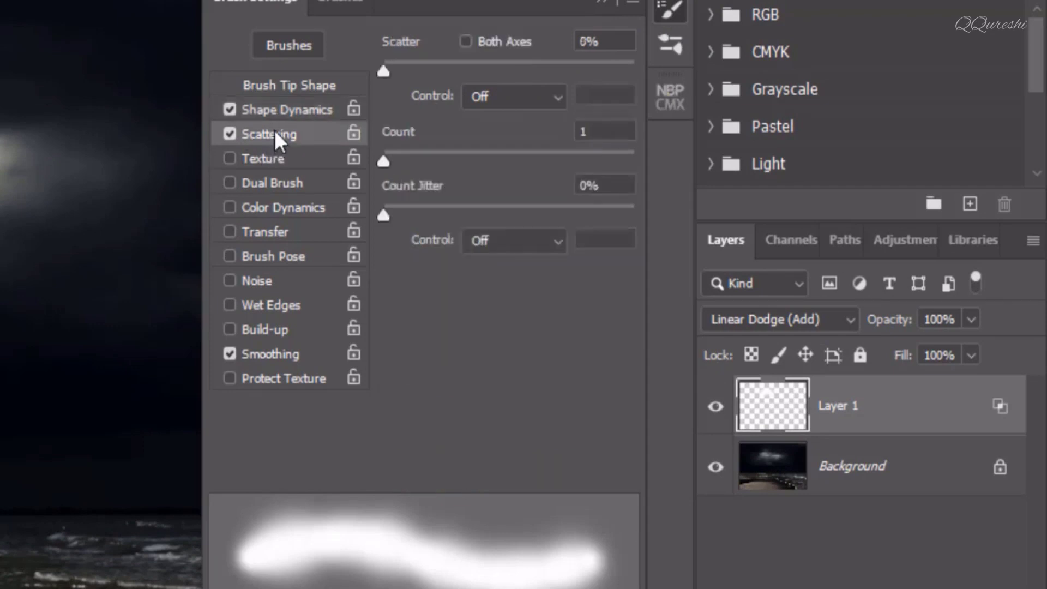
pyautogui.moveTo(385, 71)
pyautogui.mouseDown()
pyautogui.moveTo(502, 77)
pyautogui.moveTo(491, 81)
pyautogui.mouseUp()
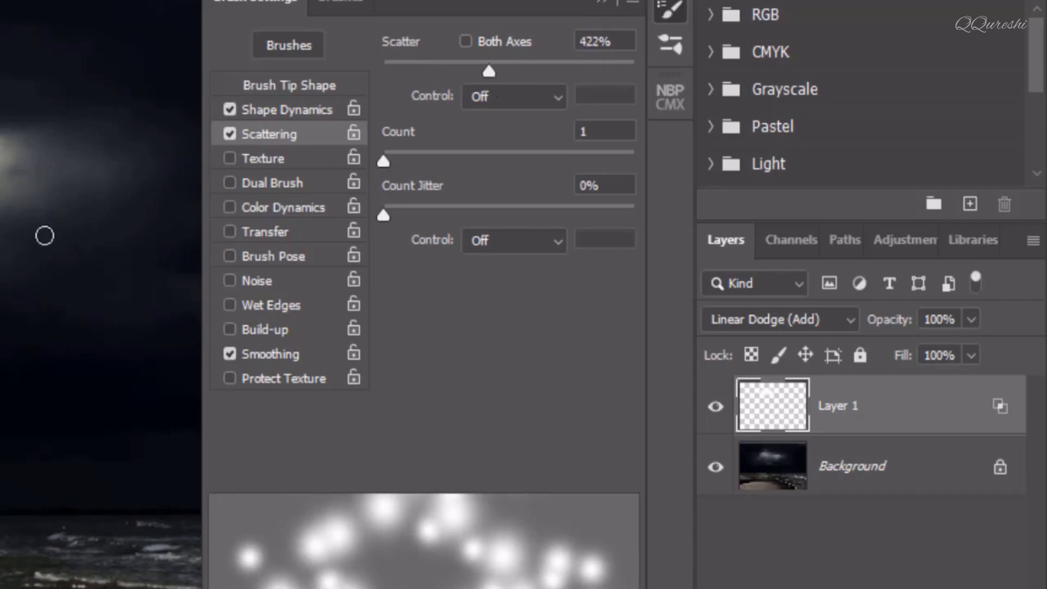
# Set the brush tip's Hardness to 100% and Spacing to 69%, and close the brush settings
pyautogui.click(297, 87)
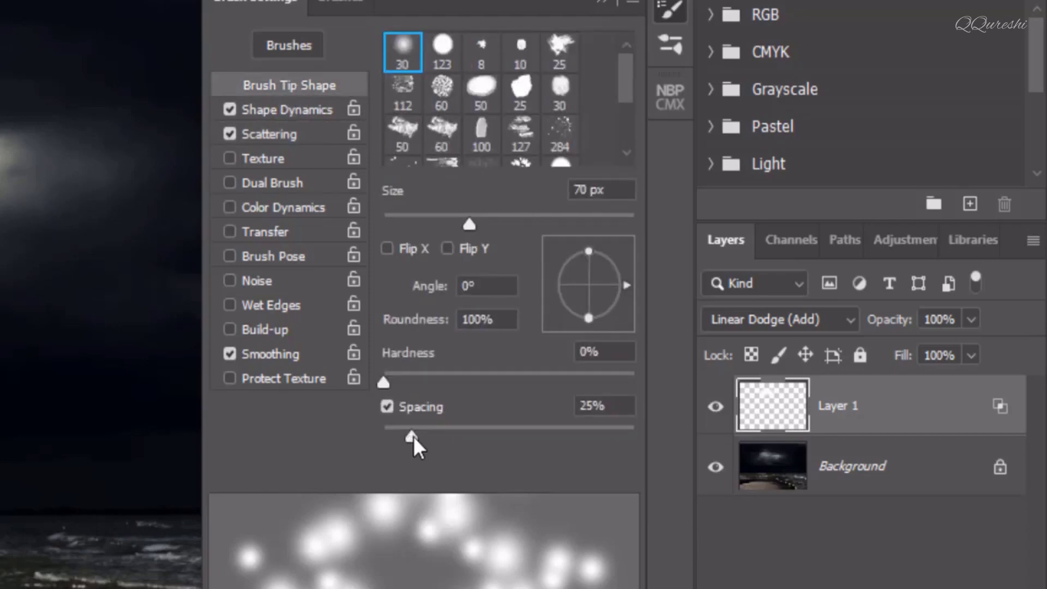
pyautogui.moveTo(411, 436); pyautogui.dragTo(441, 440)
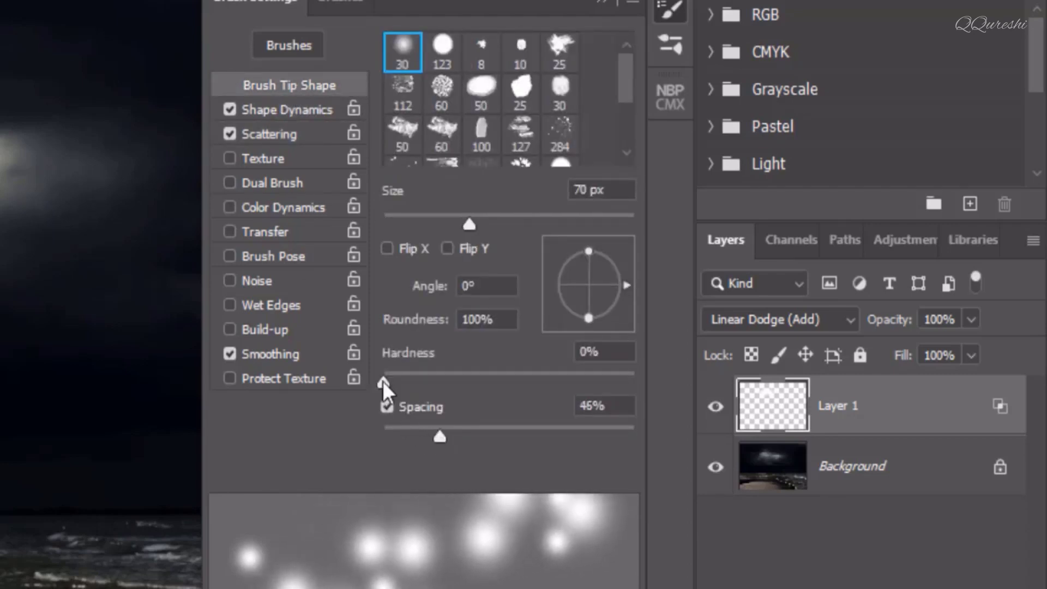
pyautogui.moveTo(386, 385); pyautogui.dragTo(664, 389)
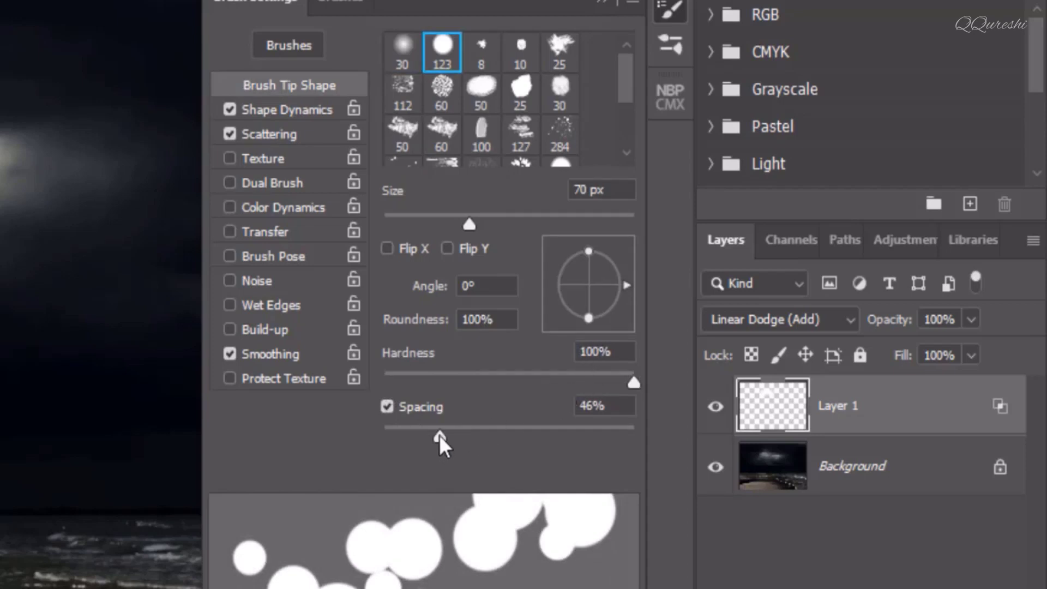
pyautogui.moveTo(440, 438); pyautogui.dragTo(468, 436)
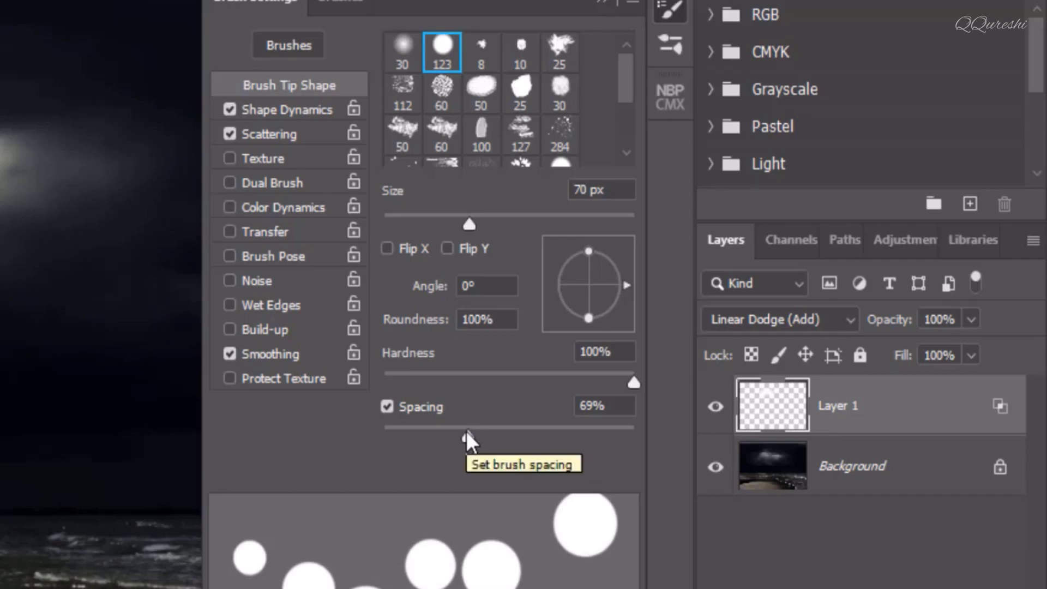
pyautogui.click(600, 2)
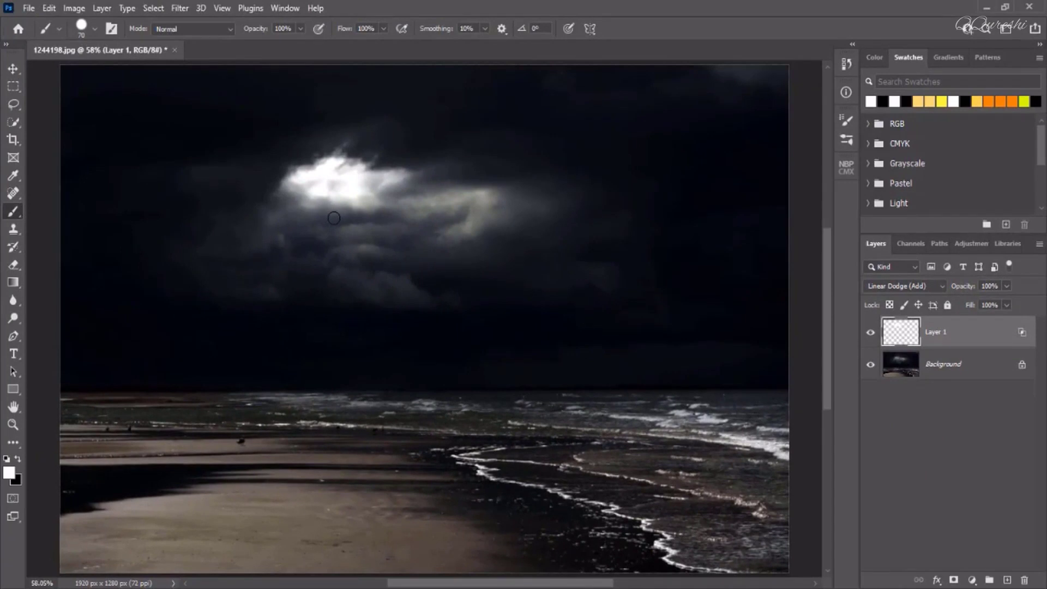
# Try dabbing white dots beside the bright clouds on Layer 1 with a 30 px brush, and undo them
pyautogui.press('[')
pyautogui.press('[')
pyautogui.click(285, 187)
pyautogui.click(277, 215)
pyautogui.click(303, 206)
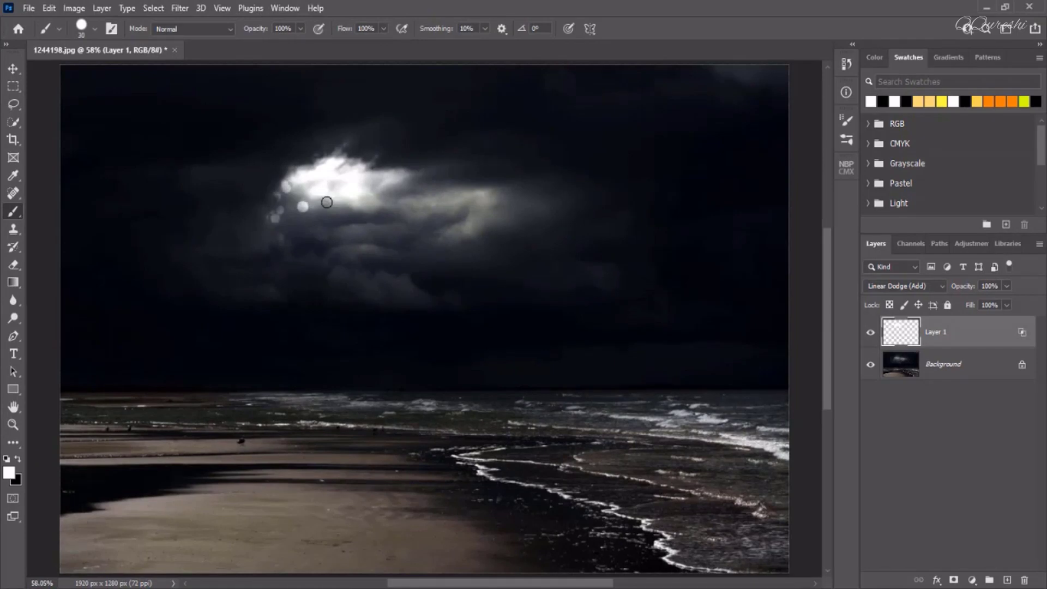
pyautogui.hotkey('ctrl', 'z')
pyautogui.hotkey('ctrl', 'z')
pyautogui.hotkey('ctrl', 'z')
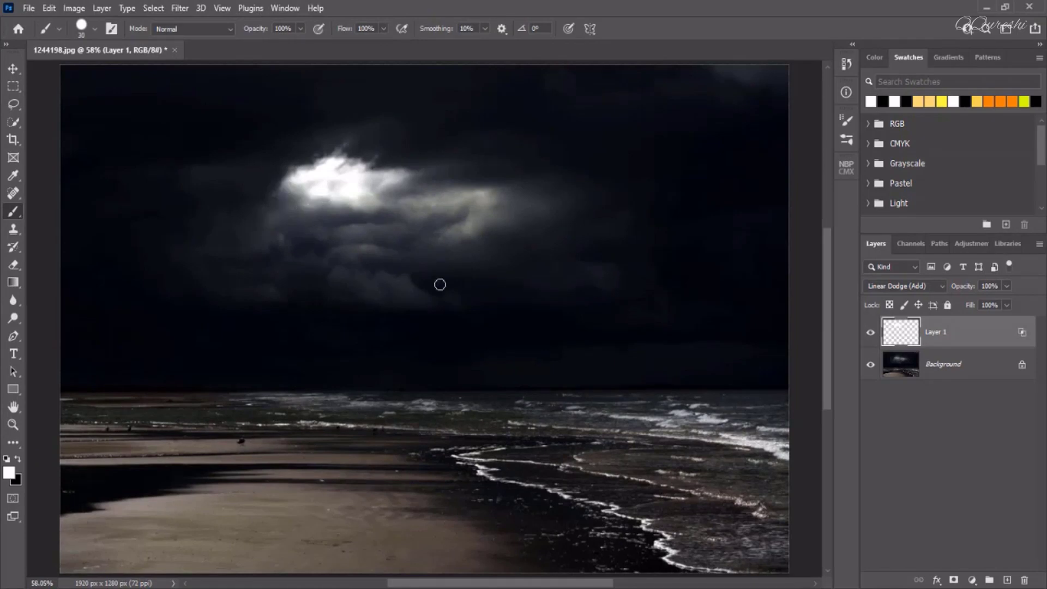
# Add a new layer and paint scattered white dot trails with a 10 px brush, fanning from the bright clouds down to the beach and sea
pyautogui.click(1008, 580)
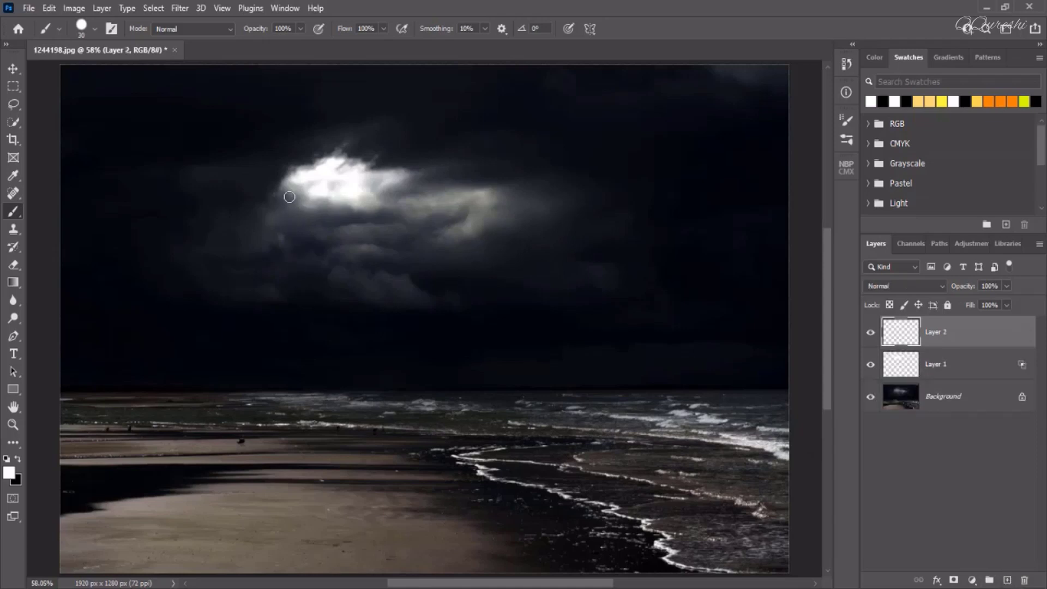
pyautogui.moveTo(290, 187)
pyautogui.mouseDown()
pyautogui.moveTo(220, 293)
pyautogui.moveTo(163, 421)
pyautogui.mouseUp()
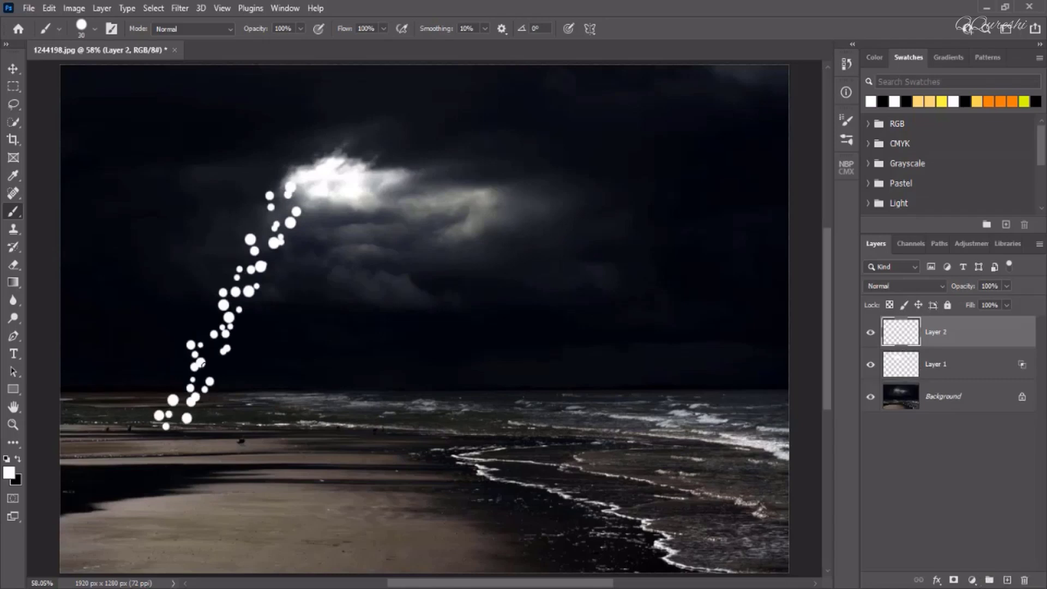
pyautogui.moveTo(330, 207); pyautogui.dragTo(297, 444)
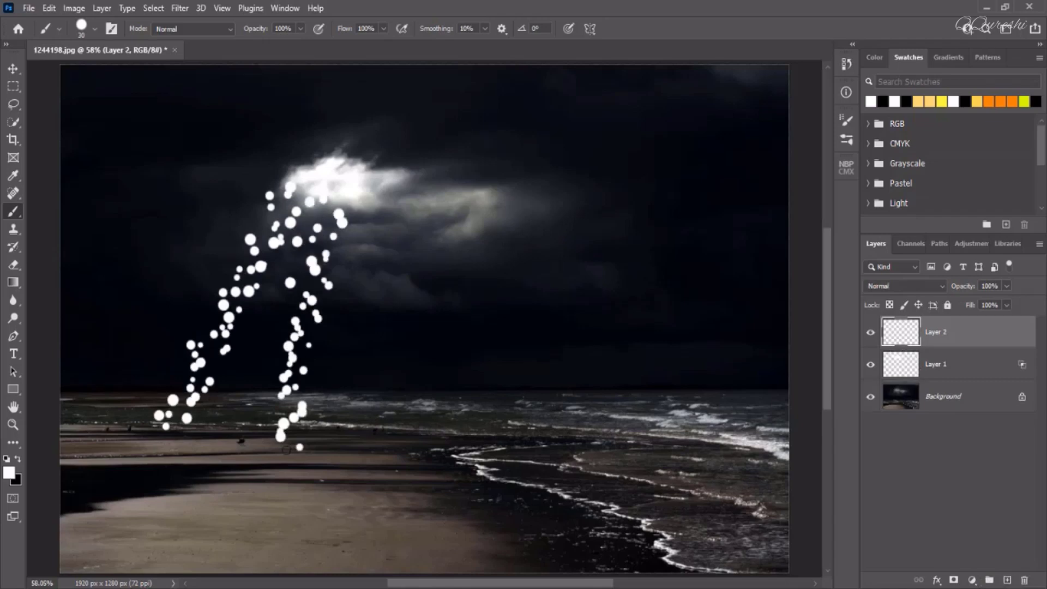
pyautogui.moveTo(371, 210); pyautogui.dragTo(516, 502)
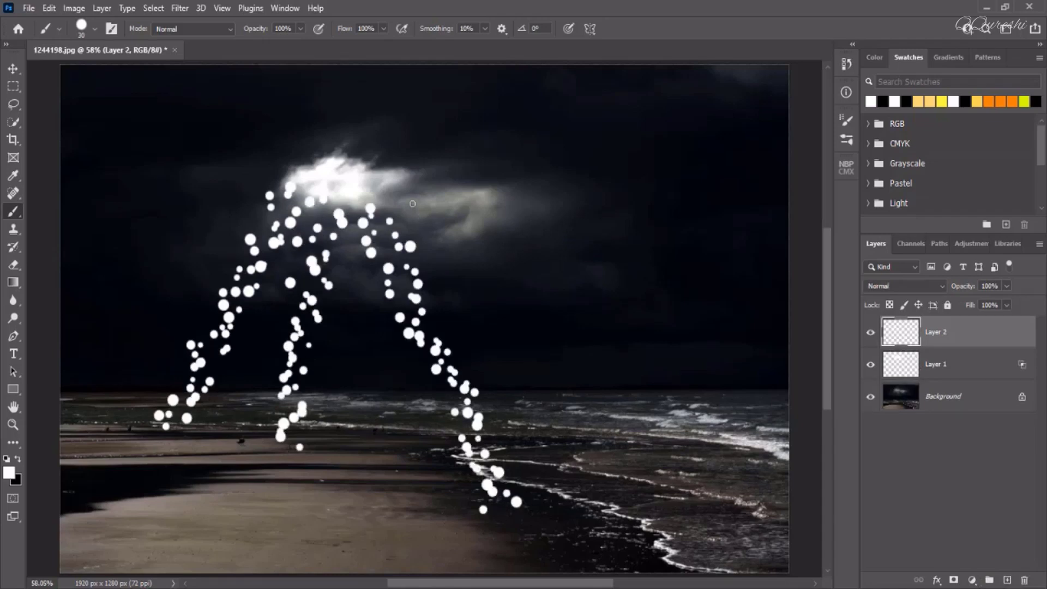
pyautogui.moveTo(437, 189); pyautogui.dragTo(666, 473)
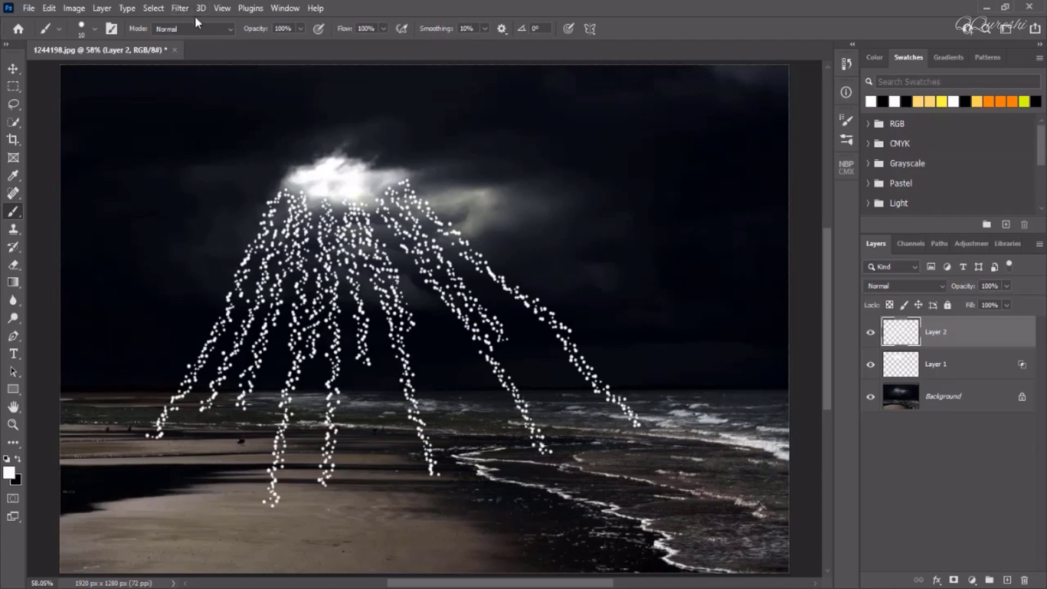
# Convert the dot-trail layer, Layer 2, to a smart object for Smart Filters
pyautogui.click(179, 8)
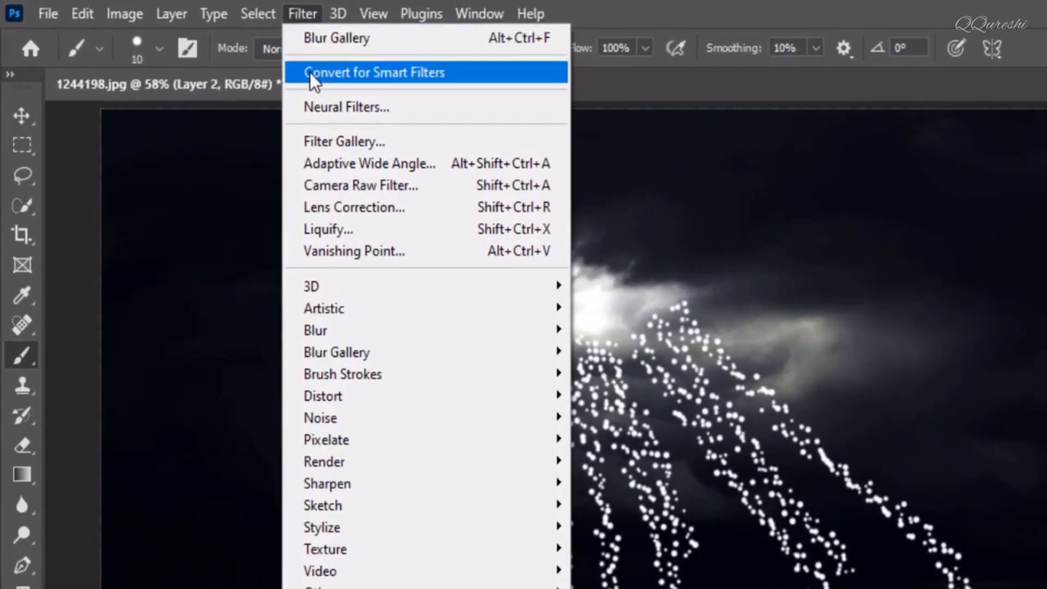
pyautogui.click(343, 72)
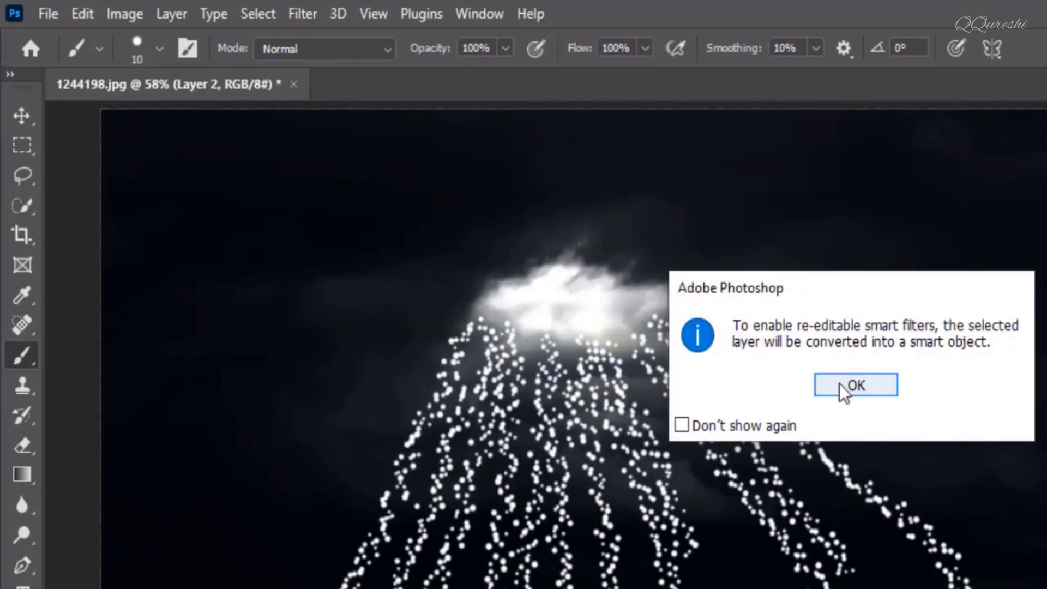
pyautogui.click(842, 386)
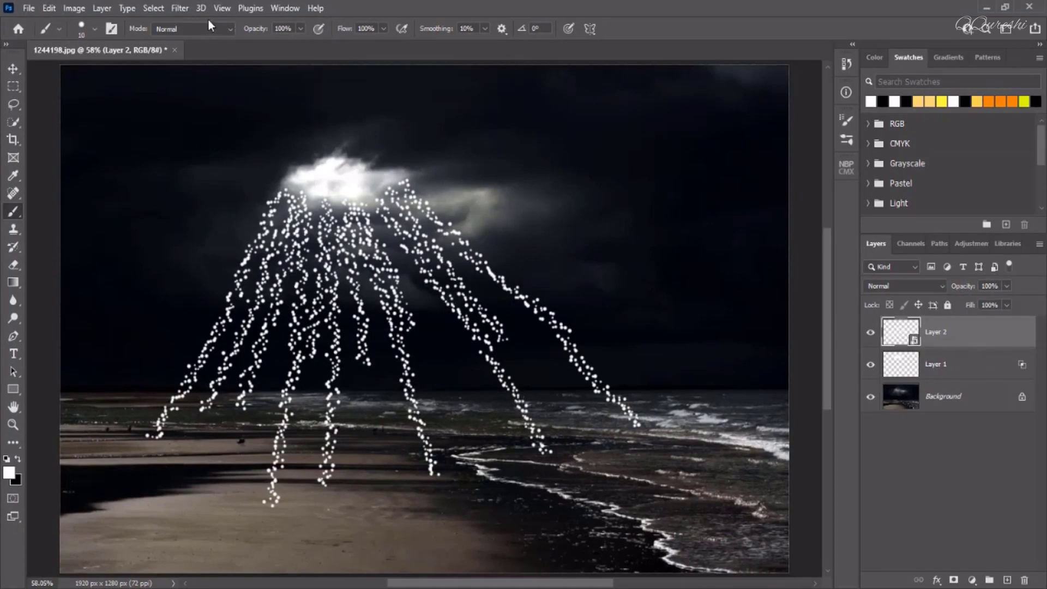
# Apply a Radial Blur to Layer 2 with Amount 100, Zoom method and Draft quality, shifting the blur center slightly up and right
pyautogui.click(180, 9)
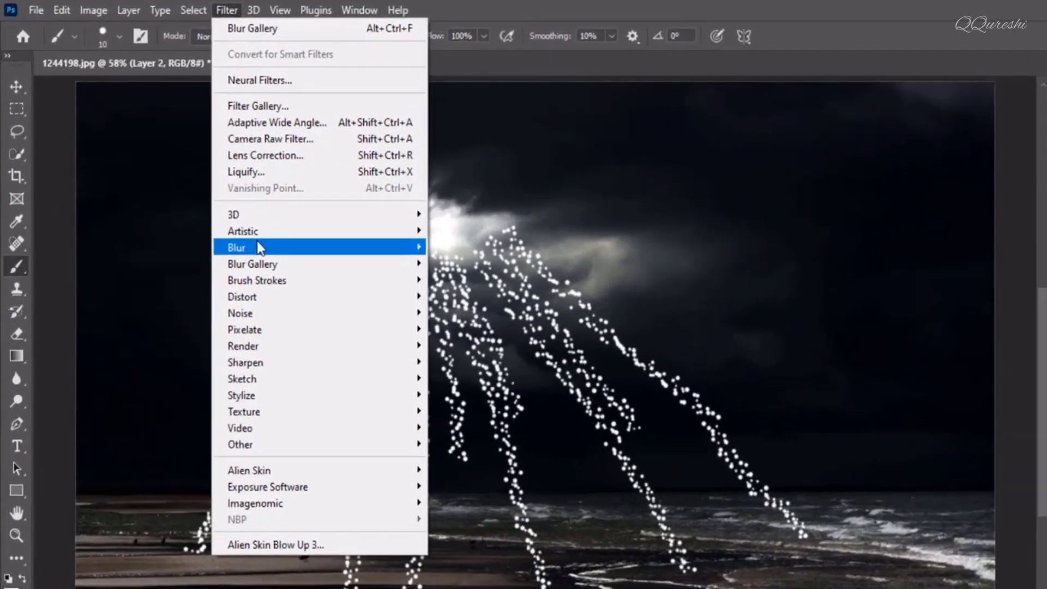
pyautogui.moveTo(203, 191)
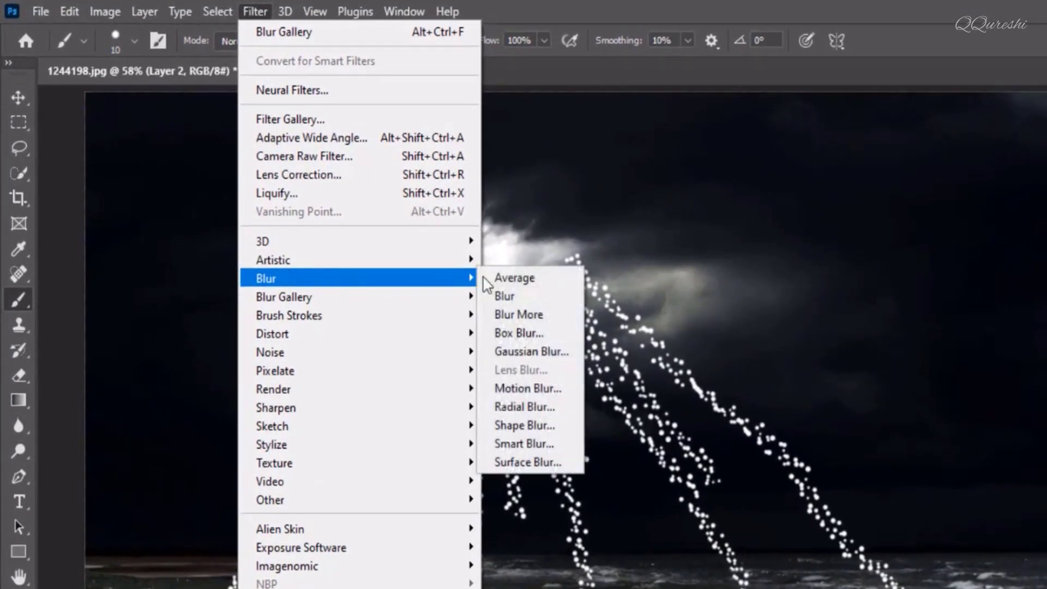
pyautogui.click(512, 407)
pyautogui.moveTo(678, 206); pyautogui.dragTo(857, 201)
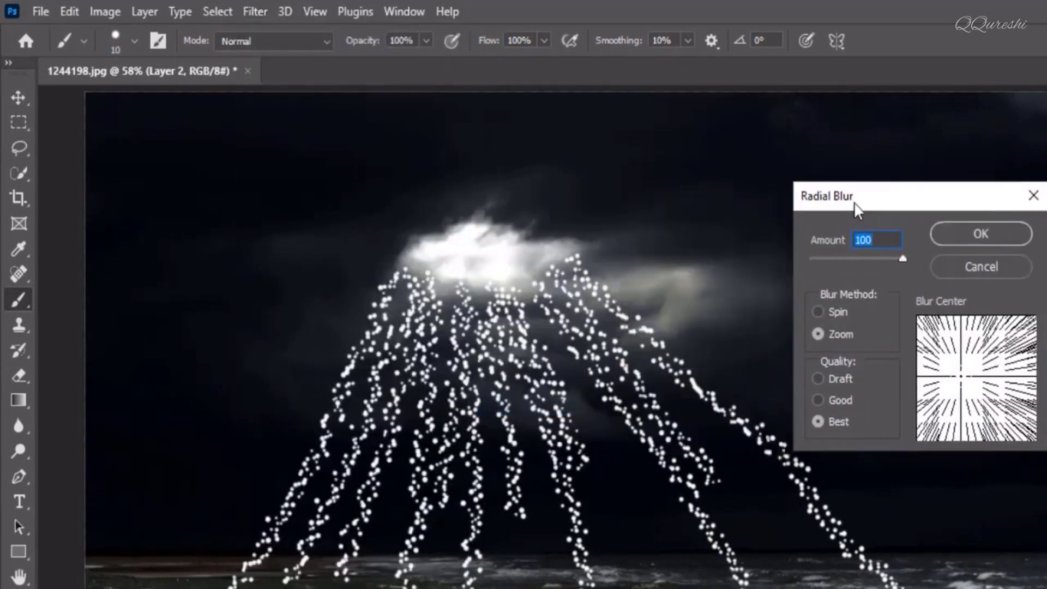
pyautogui.moveTo(959, 377); pyautogui.dragTo(973, 356)
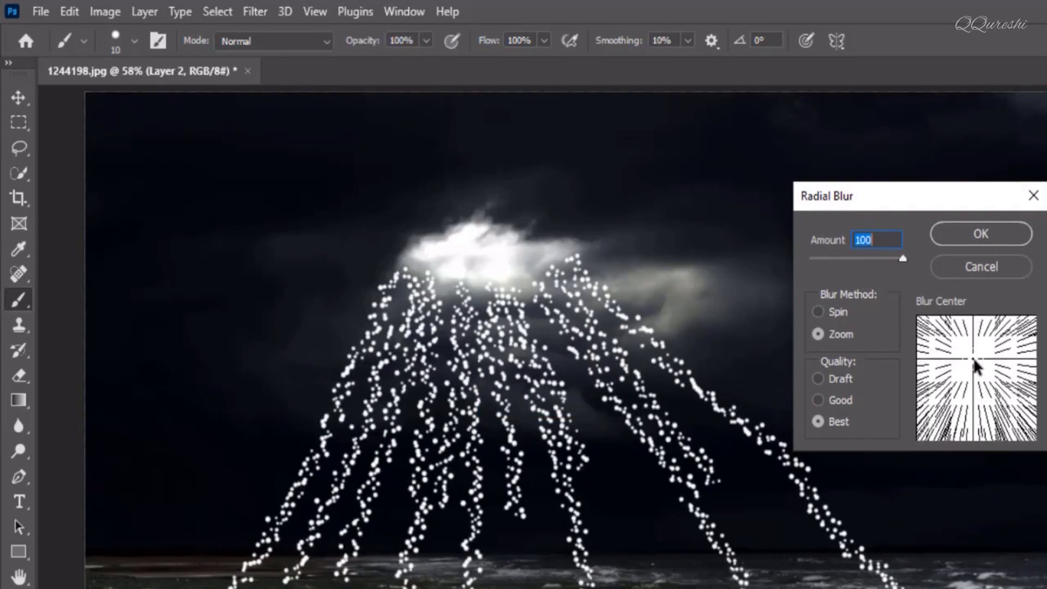
pyautogui.click(819, 378)
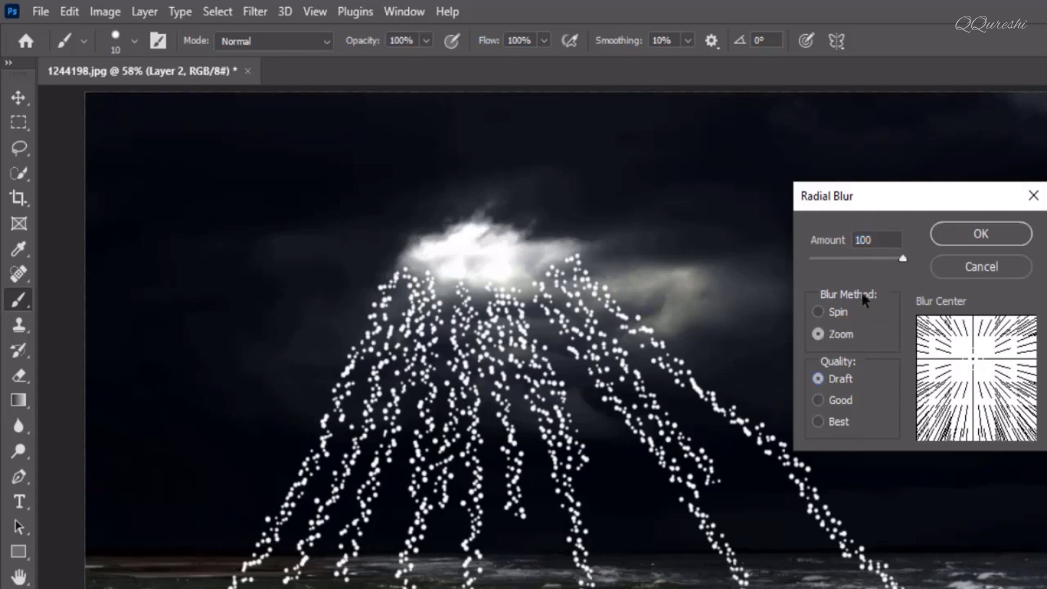
pyautogui.click(901, 257)
pyautogui.click(964, 231)
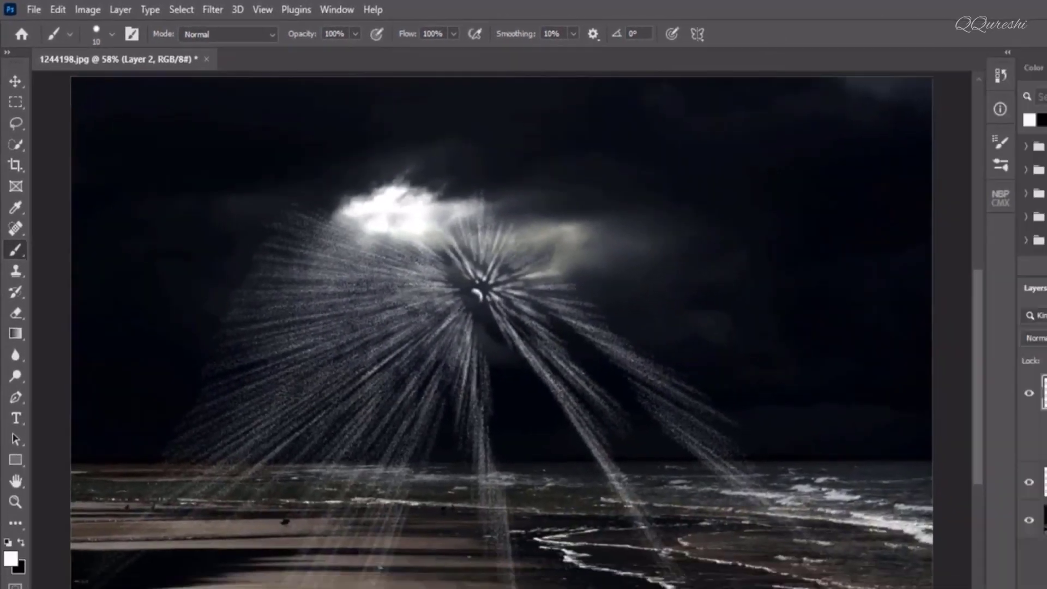
# Try moving the Radial Blur smart filter's blur center up and left, toward the left end of the bright clouds
pyautogui.doubleClick(939, 383)
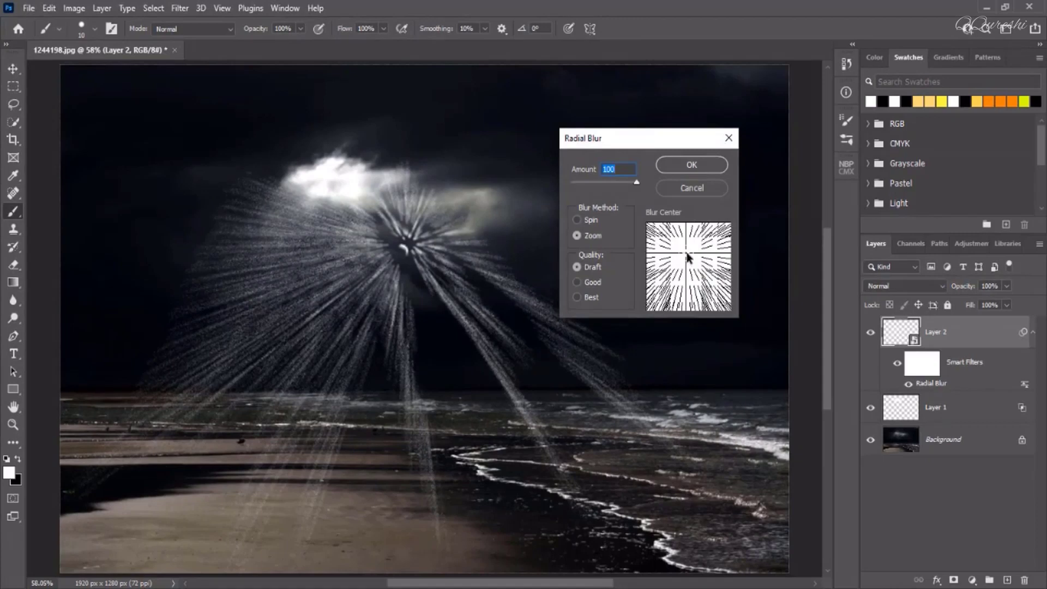
pyautogui.moveTo(685, 252); pyautogui.dragTo(672, 244)
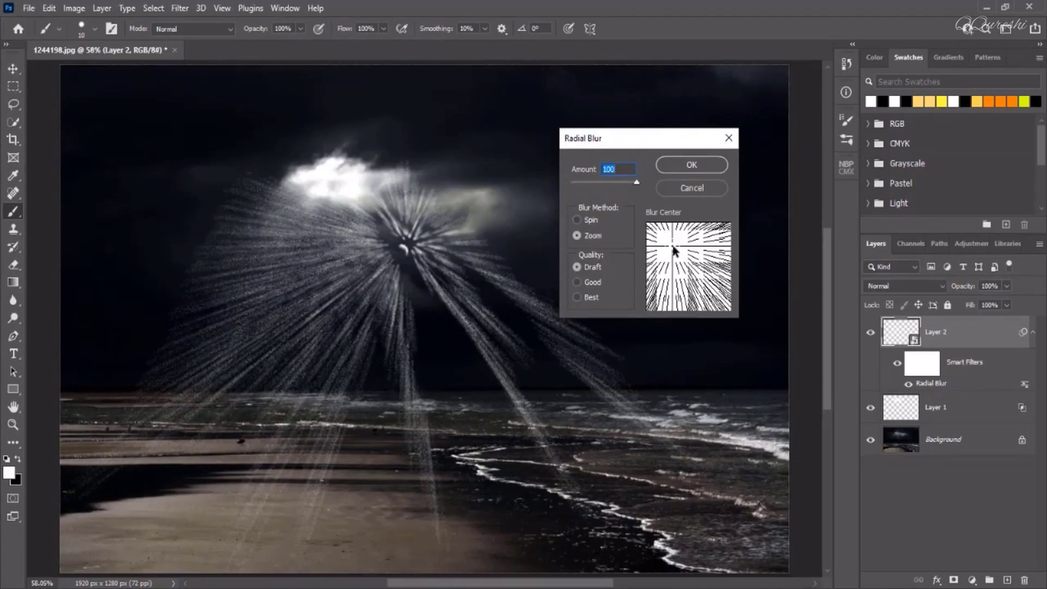
pyautogui.click(673, 164)
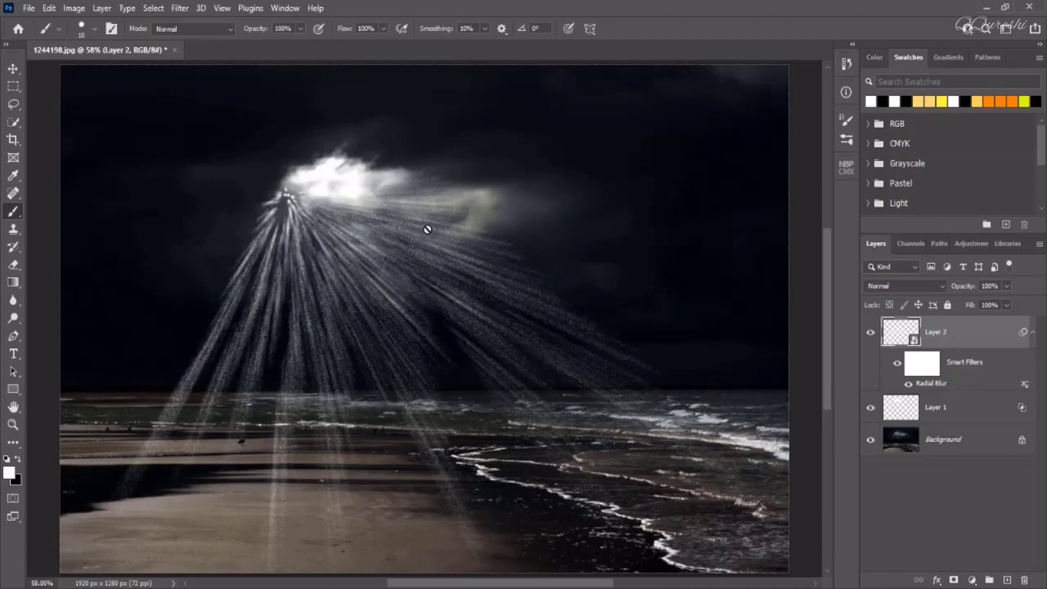
# Fine-tune the Radial Blur's blur center further right and slightly up so the rays fan out from the middle of the bright clouds
pyautogui.doubleClick(922, 385)
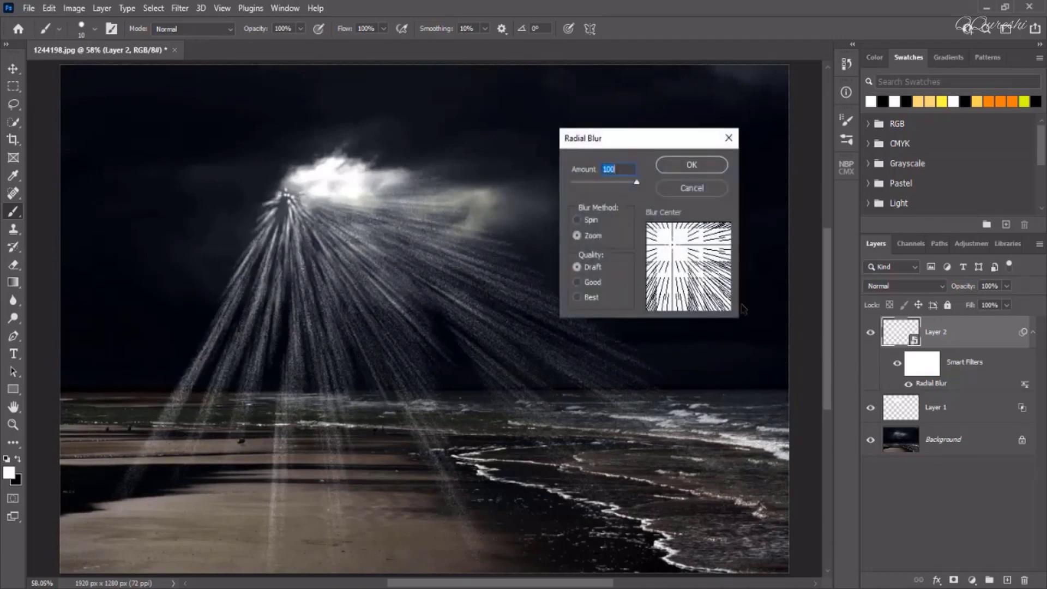
pyautogui.moveTo(674, 248); pyautogui.dragTo(682, 242)
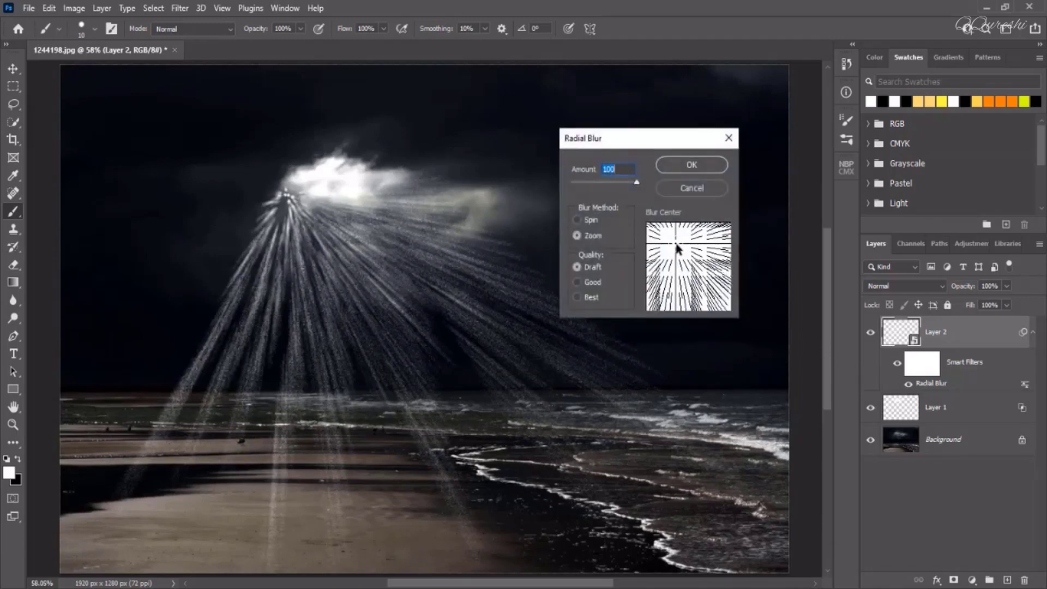
pyautogui.click(686, 171)
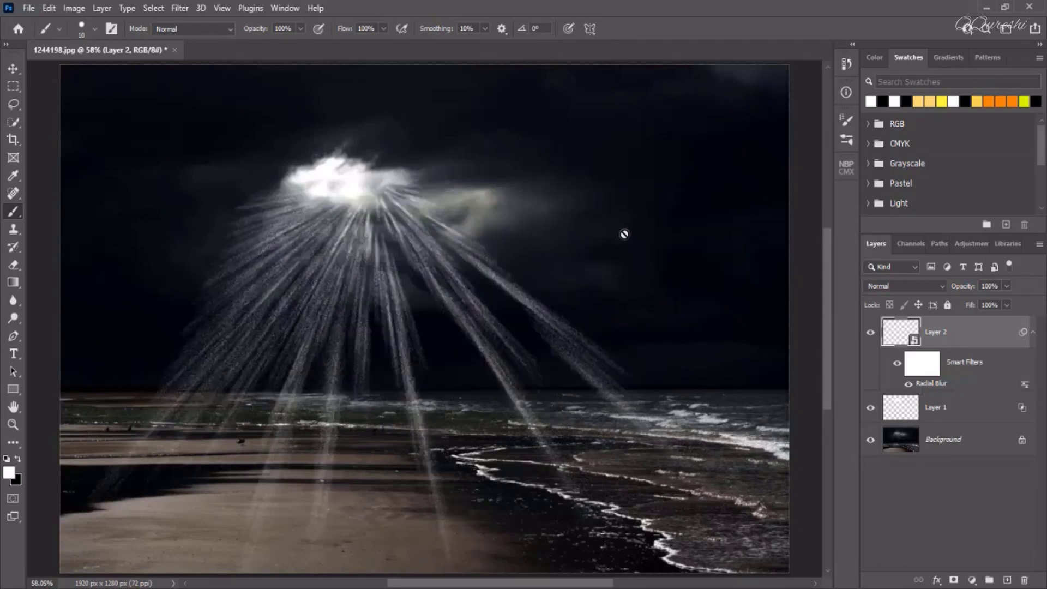
pyautogui.doubleClick(933, 383)
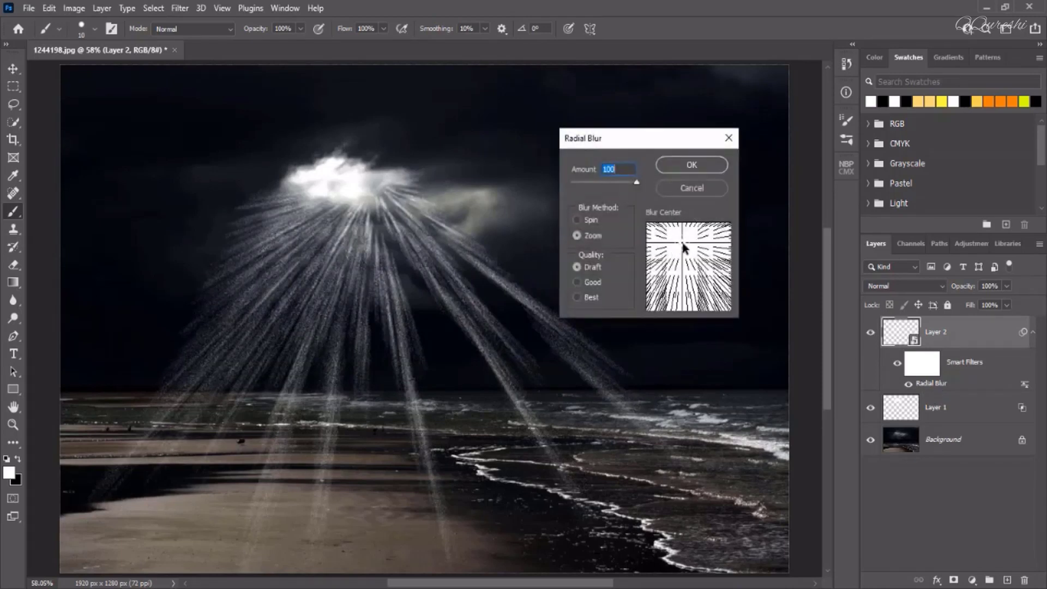
pyautogui.moveTo(683, 244); pyautogui.dragTo(681, 243)
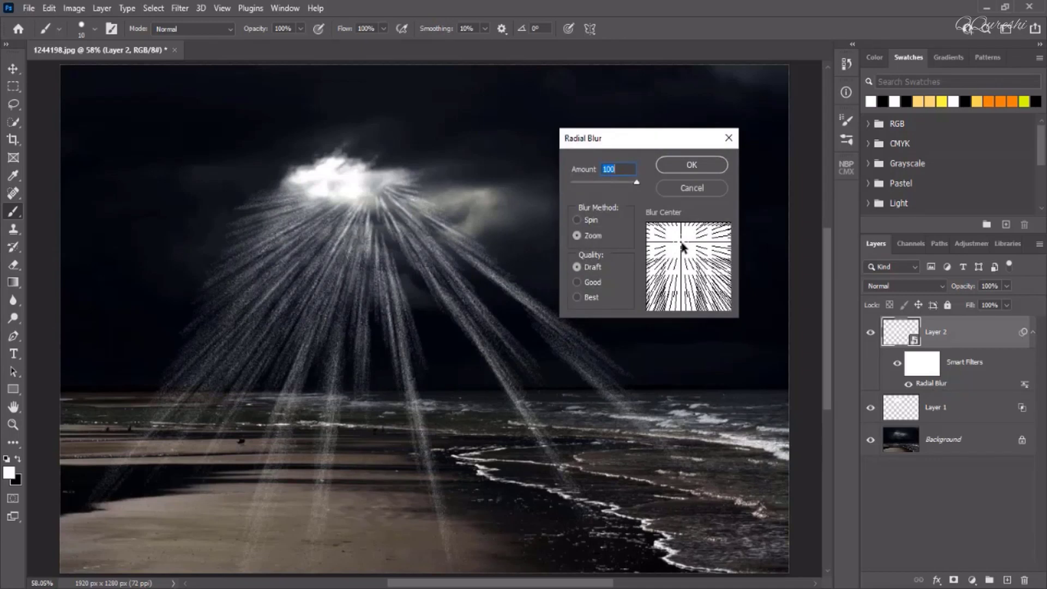
pyautogui.click(691, 169)
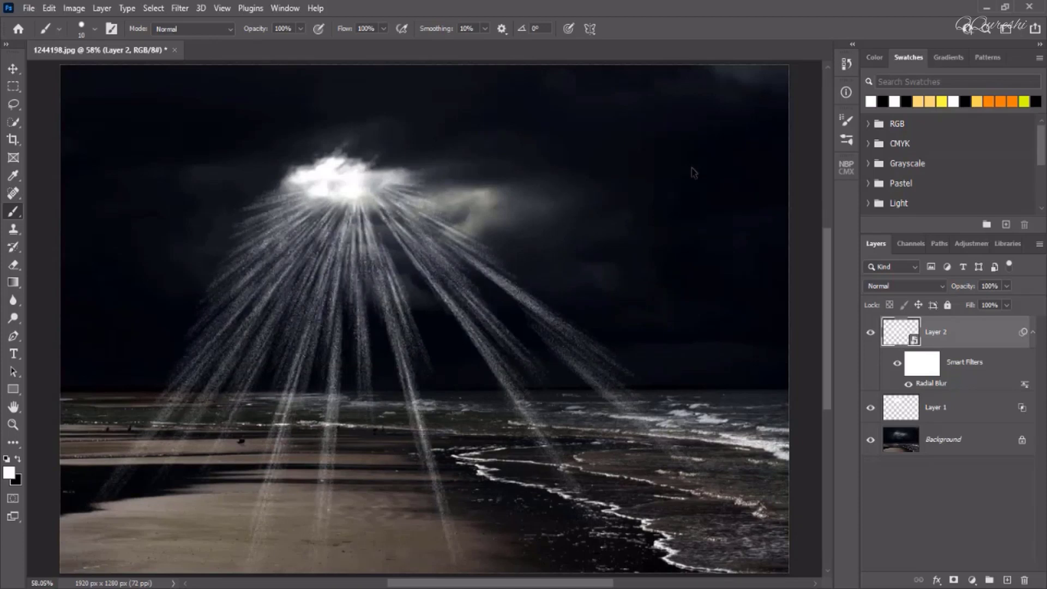
# Shift Layer 2's Radial Blur center slightly left and raise the filter's quality to Best
pyautogui.doubleClick(932, 384)
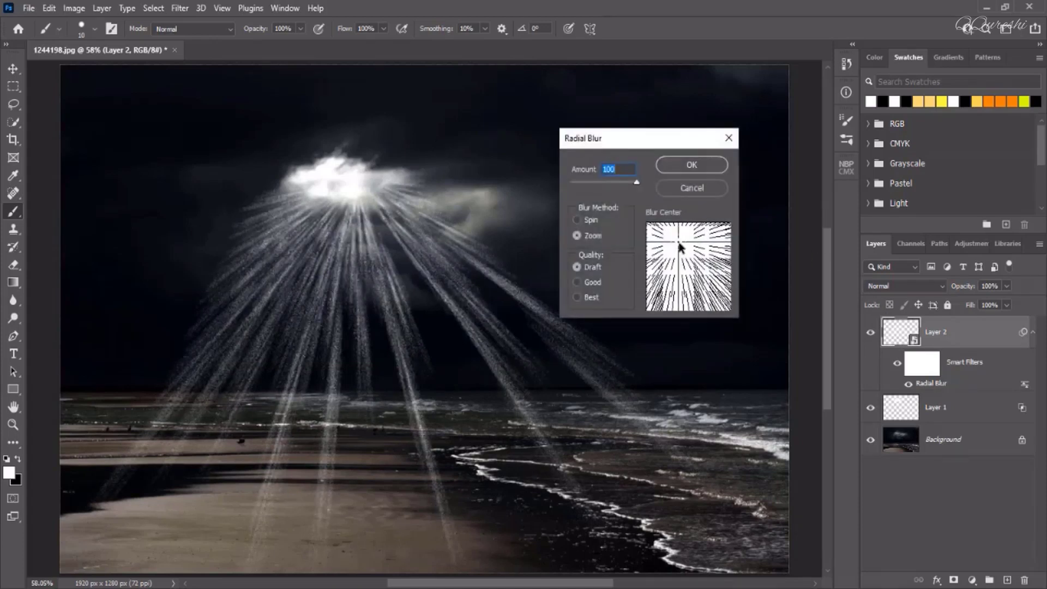
pyautogui.click(693, 167)
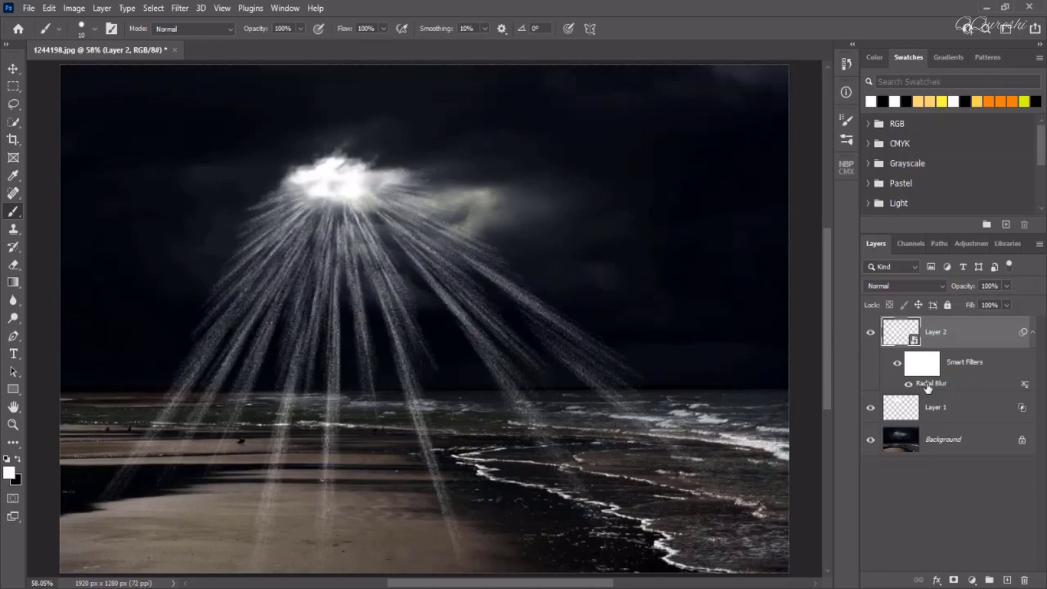
pyautogui.doubleClick(927, 384)
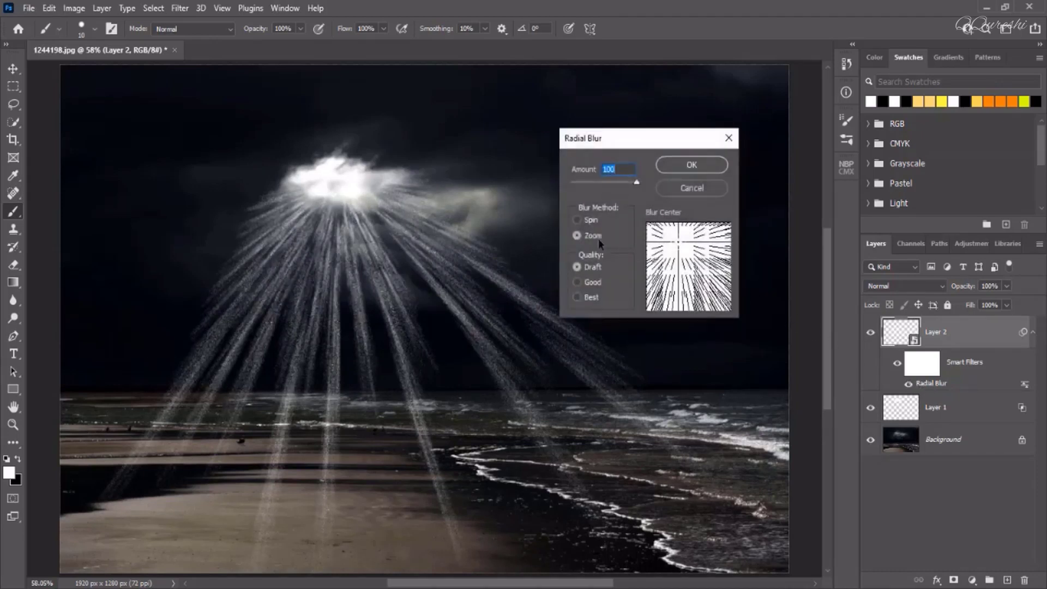
pyautogui.click(577, 297)
pyautogui.click(694, 166)
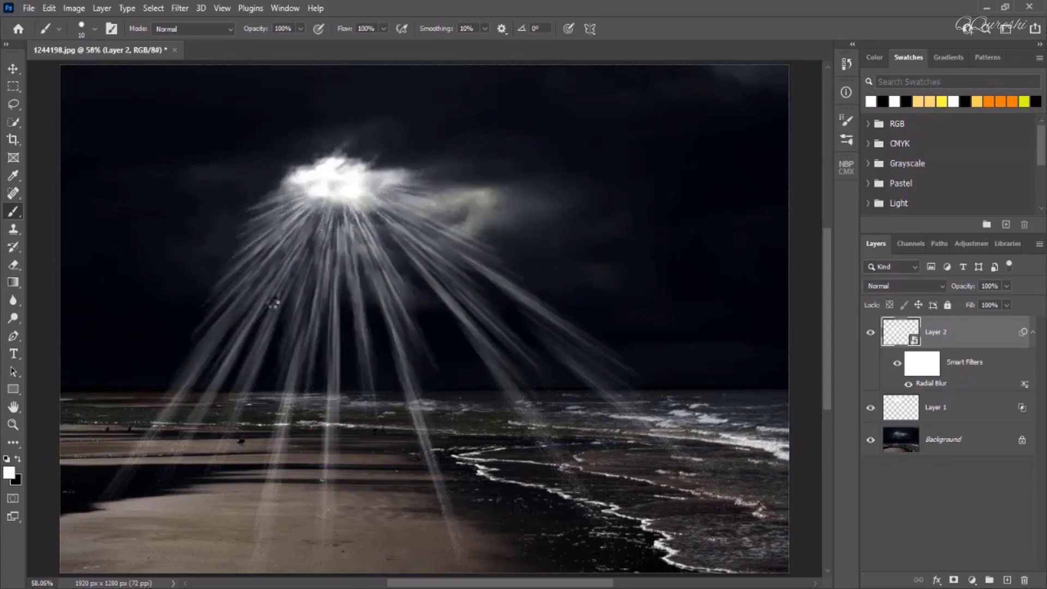
# Set Layer 2's blend mode to Screen and add a white layer mask to it
pyautogui.click(884, 287)
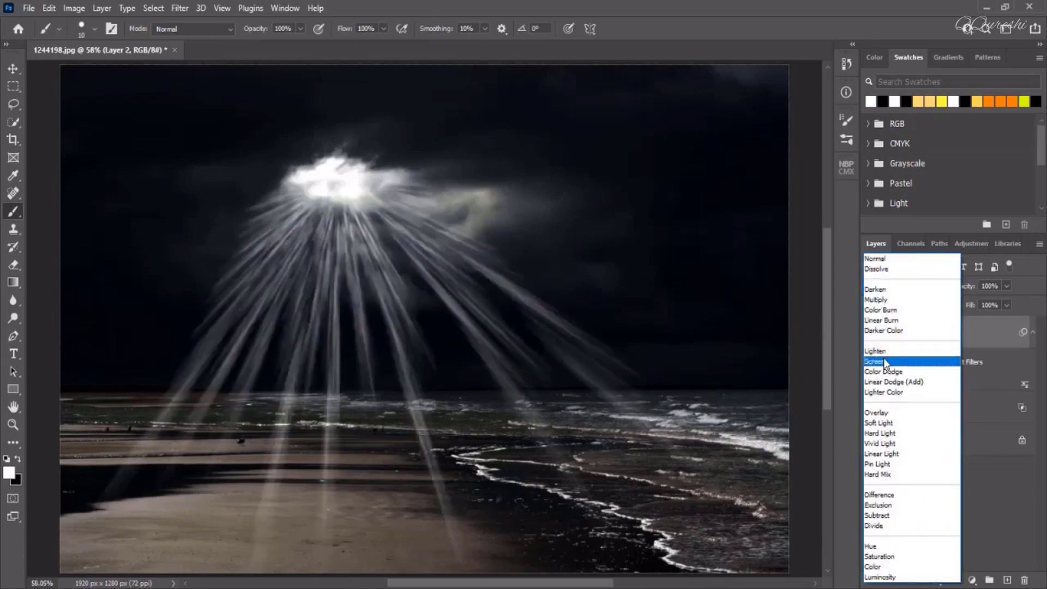
pyautogui.click(878, 361)
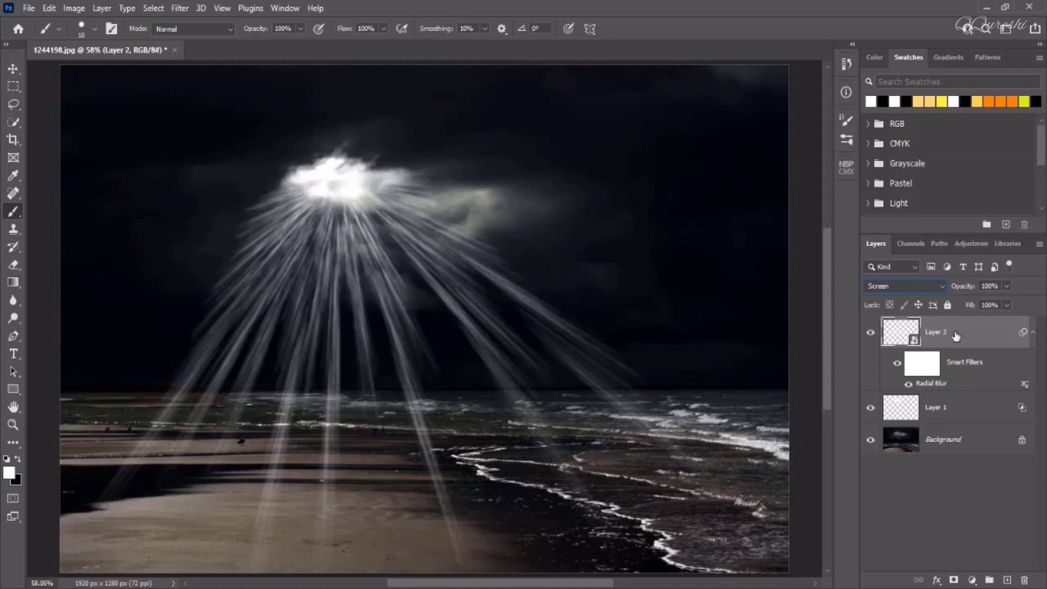
pyautogui.click(954, 580)
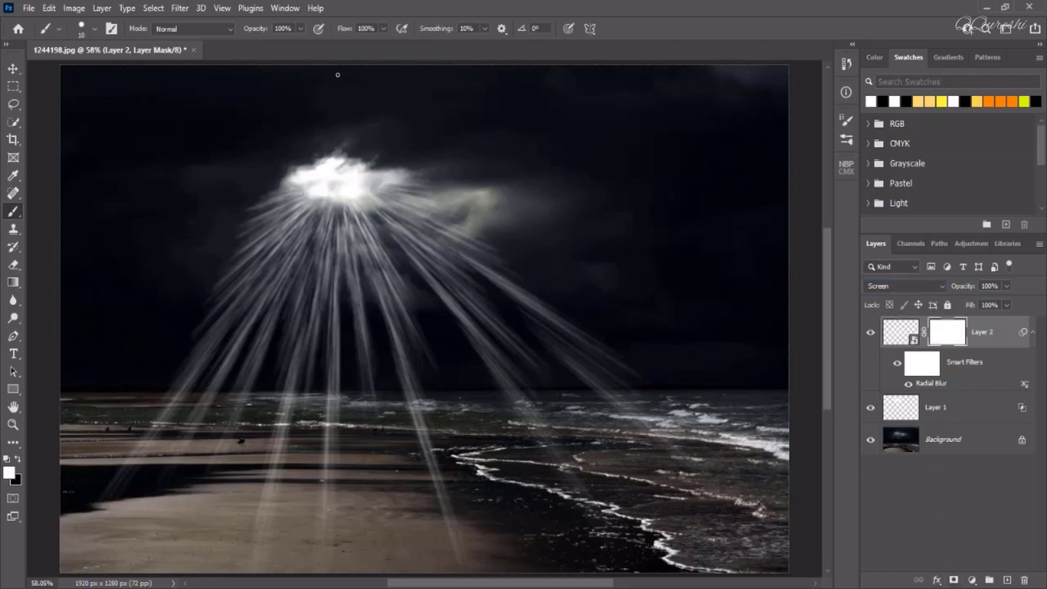
# Start a Field Blur on Layer 2's content, place its pin on the bright clouds and set that pin's blur to 0 px
pyautogui.click(180, 8)
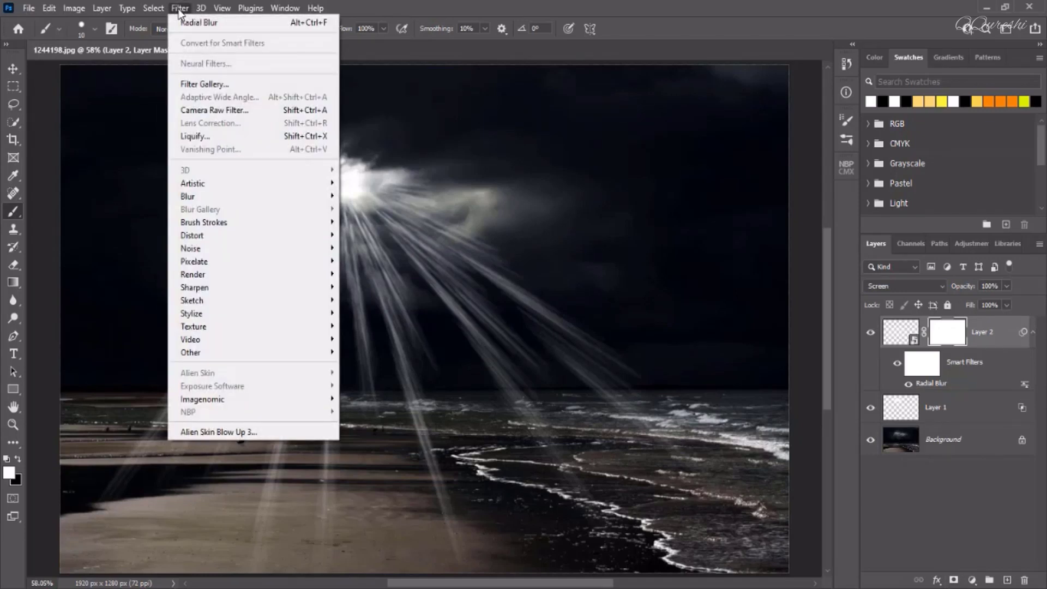
pyautogui.click(901, 333)
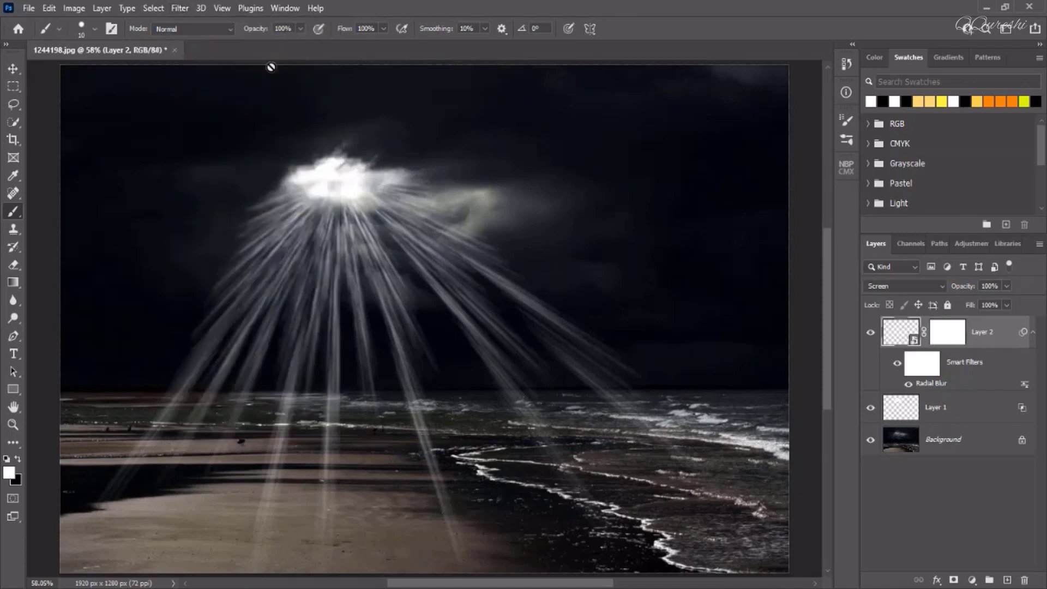
pyautogui.click(180, 9)
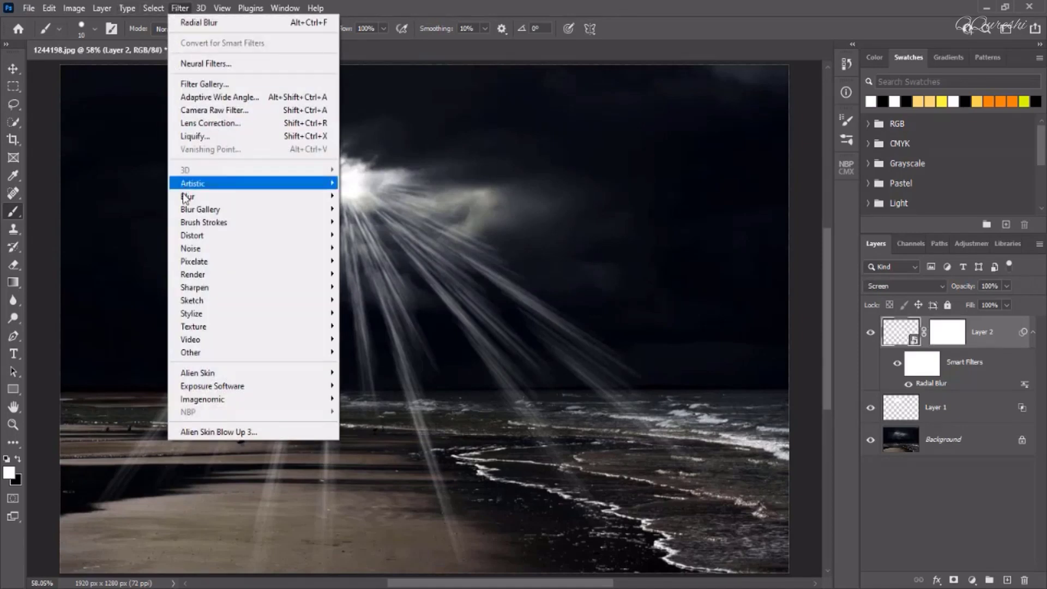
pyautogui.moveTo(191, 210)
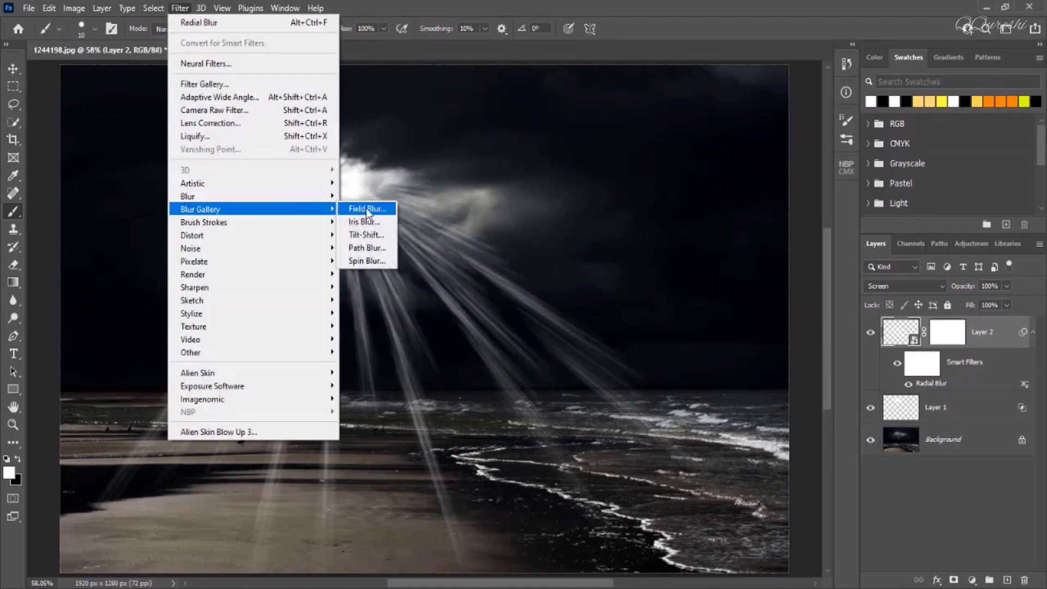
pyautogui.click(367, 209)
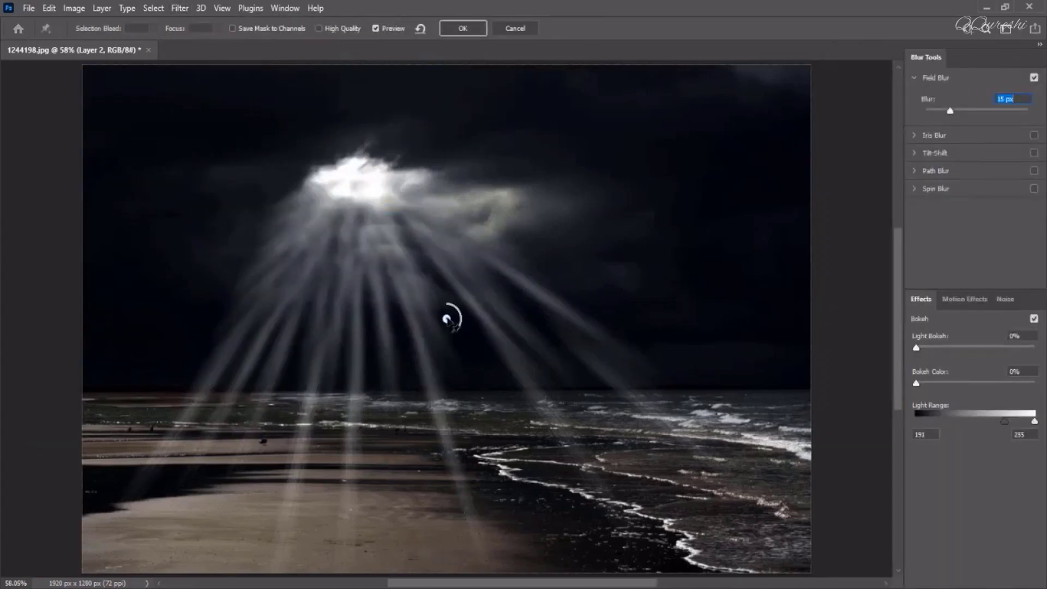
pyautogui.moveTo(451, 321); pyautogui.dragTo(364, 195)
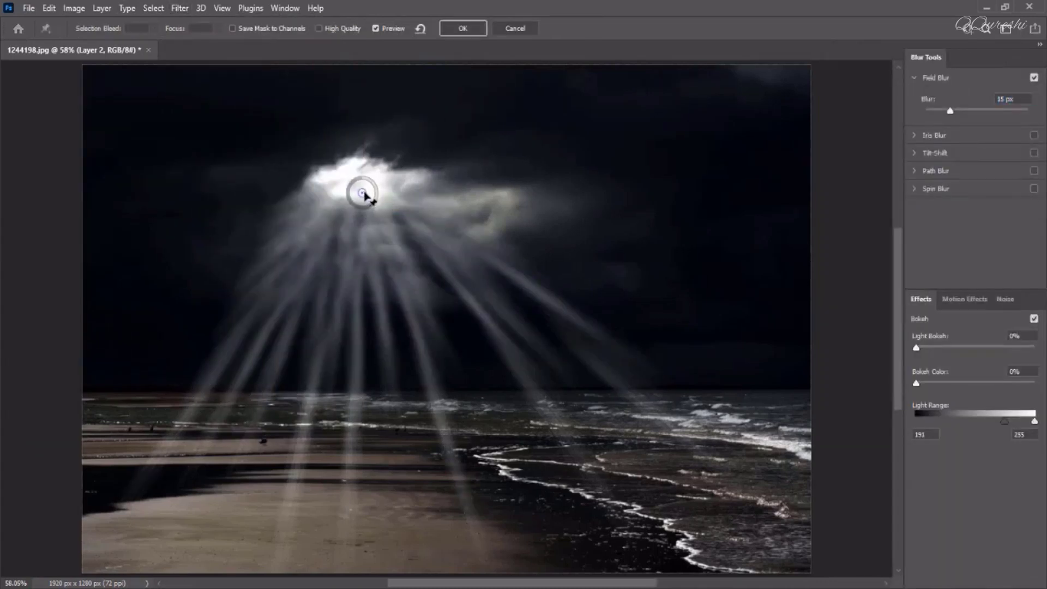
pyautogui.moveTo(950, 111); pyautogui.dragTo(919, 114)
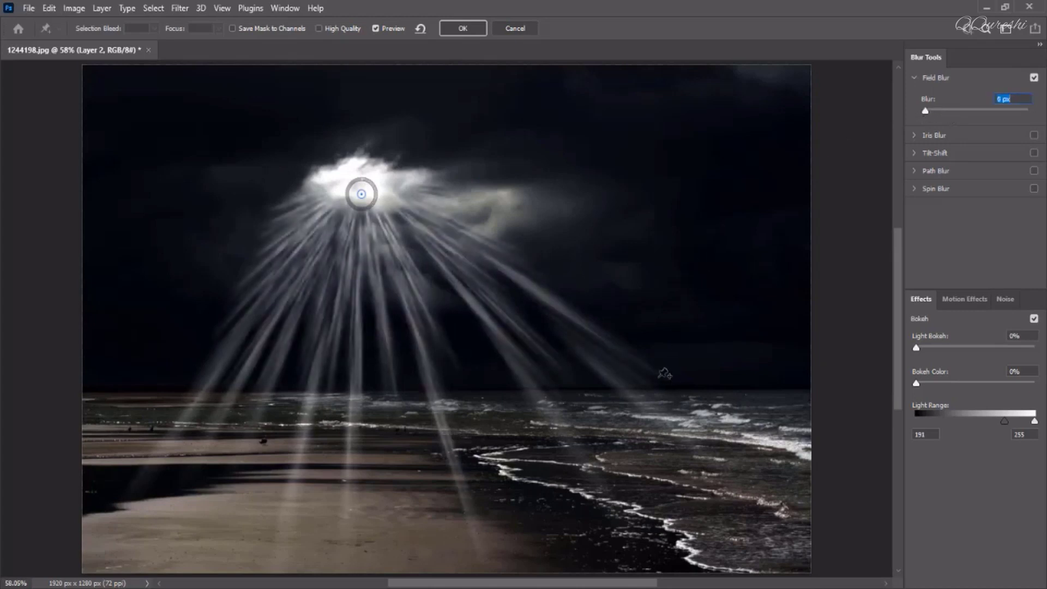
# Add eight Field Blur pins around the rays' lower ends and outer left edge, set the last one to 5 px and apply the blur
pyautogui.click(659, 377)
pyautogui.click(560, 429)
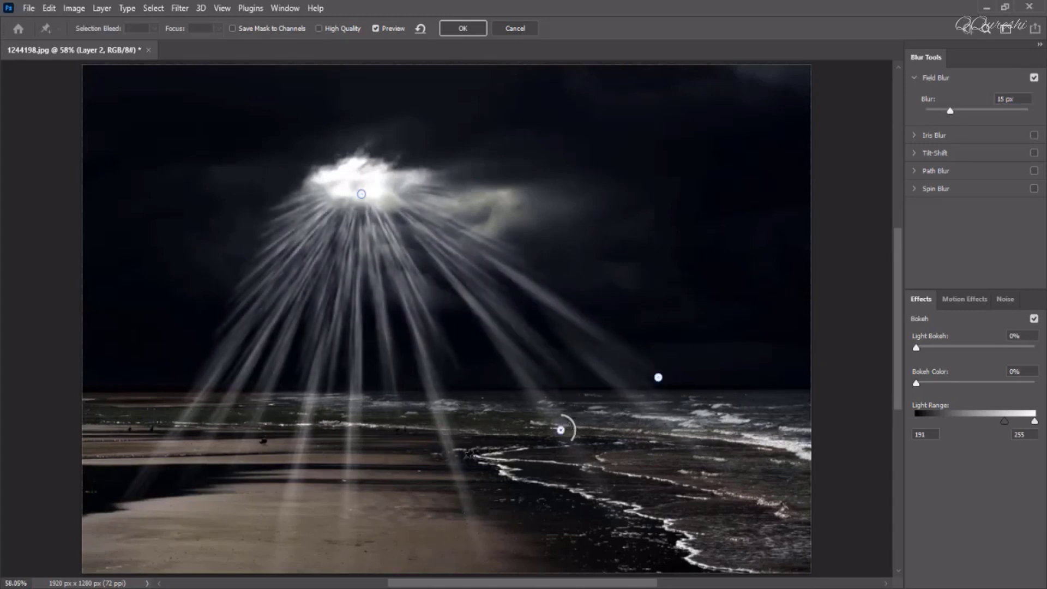
pyautogui.click(454, 461)
pyautogui.click(348, 469)
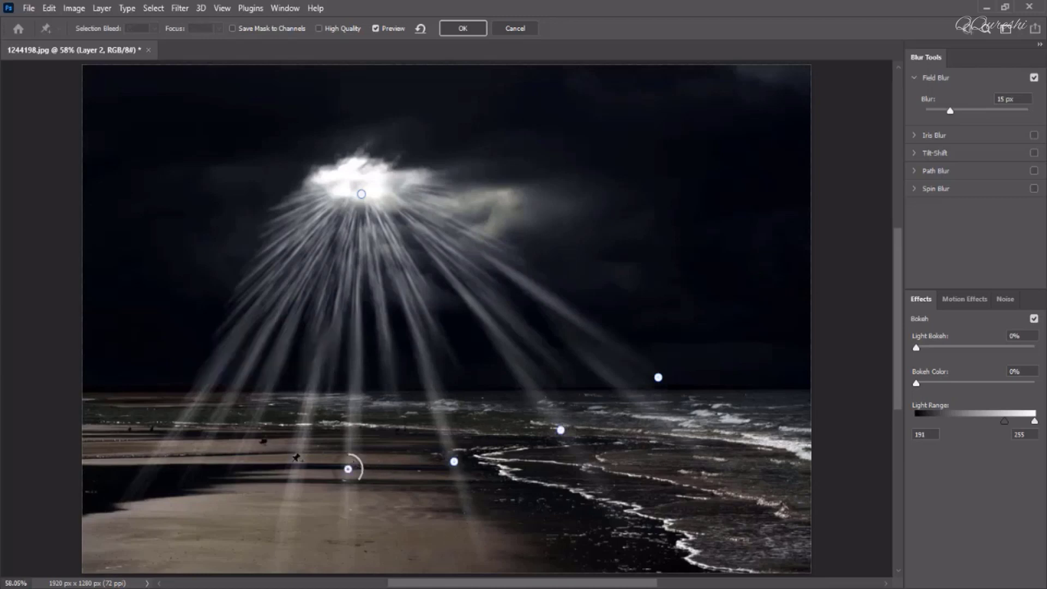
pyautogui.click(293, 463)
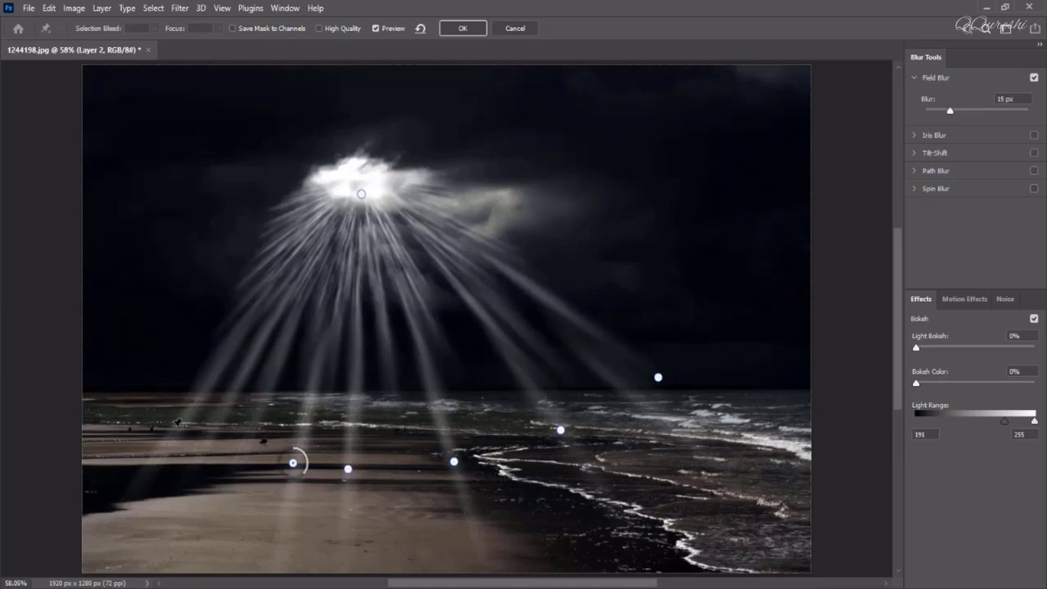
pyautogui.click(172, 427)
pyautogui.click(230, 293)
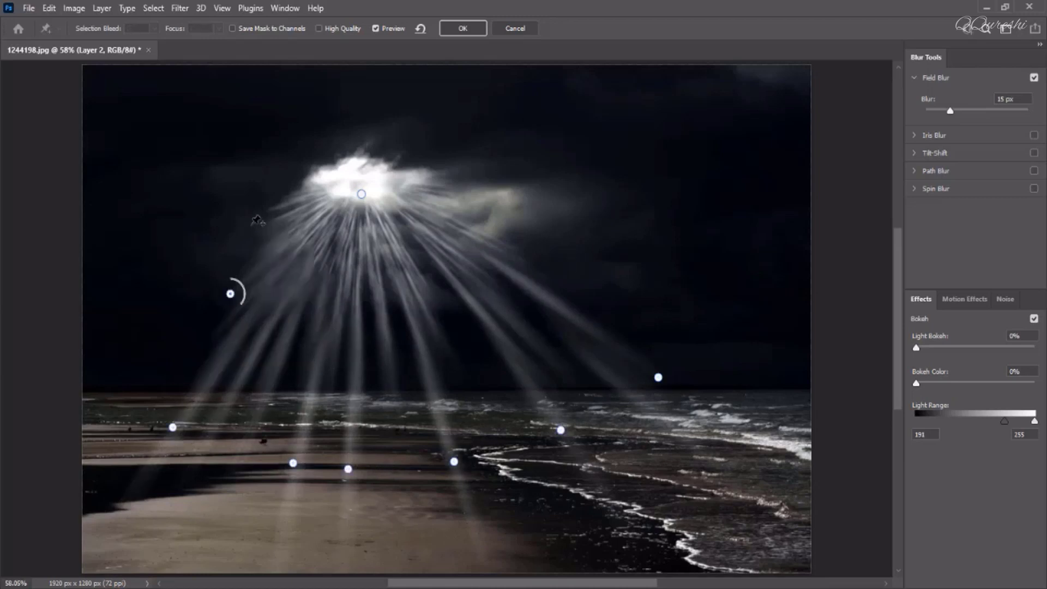
pyautogui.click(248, 223)
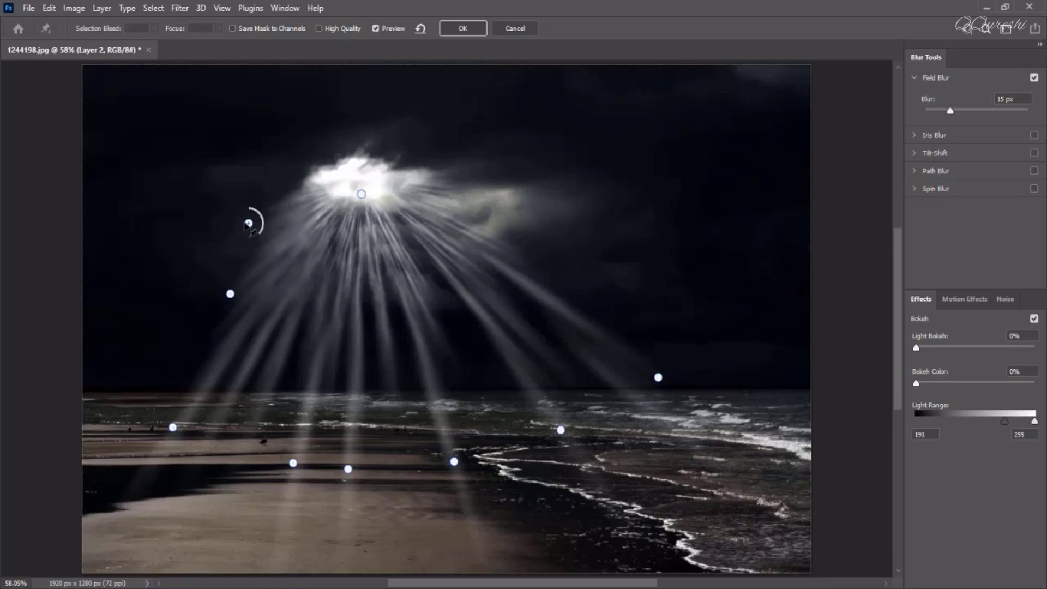
pyautogui.moveTo(950, 111); pyautogui.dragTo(935, 112)
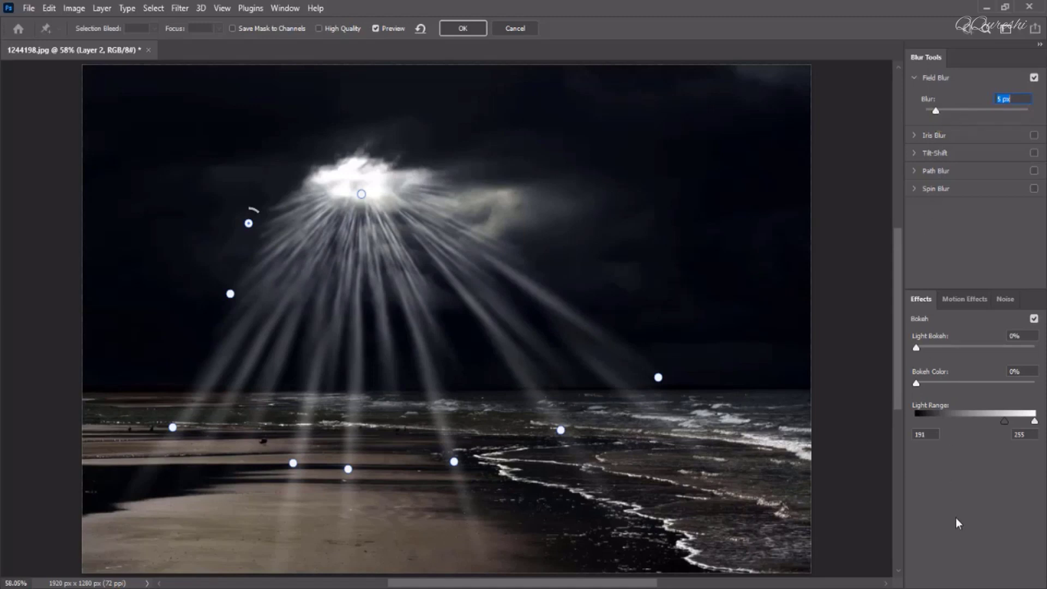
pyautogui.click(461, 31)
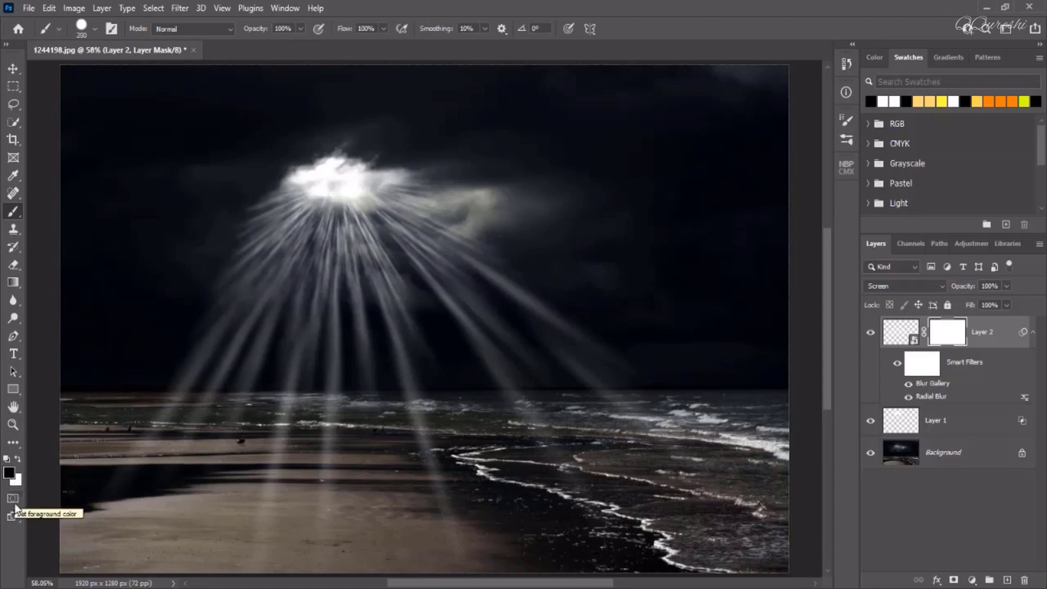
# Try hiding the lower ray ends over the beach by painting black on Layer 2's mask with a hard brush, enlarged to 800 px
pyautogui.moveTo(108, 487)
pyautogui.mouseDown()
pyautogui.moveTo(103, 496)
pyautogui.moveTo(133, 475)
pyautogui.mouseUp()
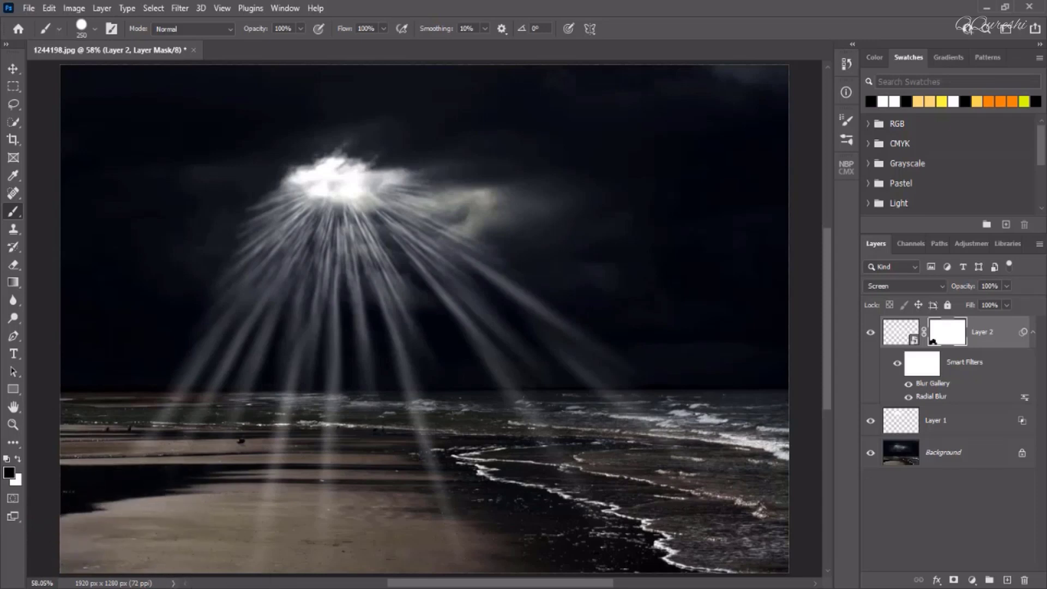
pyautogui.moveTo(253, 551)
pyautogui.mouseDown()
pyautogui.moveTo(266, 509)
pyautogui.moveTo(364, 557)
pyautogui.moveTo(329, 545)
pyautogui.moveTo(341, 519)
pyautogui.mouseUp()
pyautogui.press(']')
pyautogui.press(']')
pyautogui.press(']')
pyautogui.press(']')
pyautogui.press(']')
pyautogui.press(']')
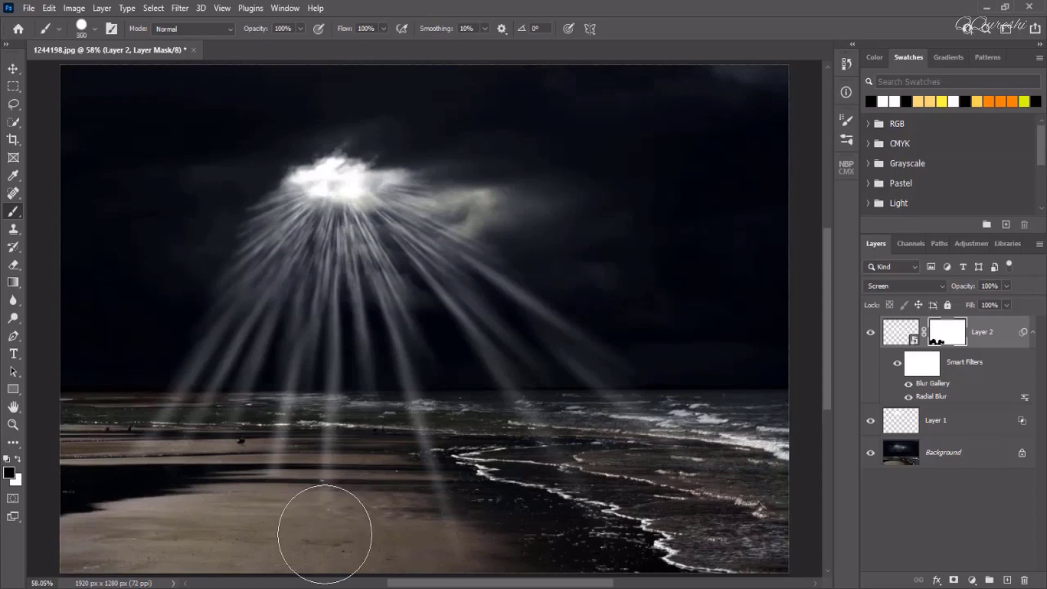
pyautogui.moveTo(527, 584); pyautogui.dragTo(524, 584)
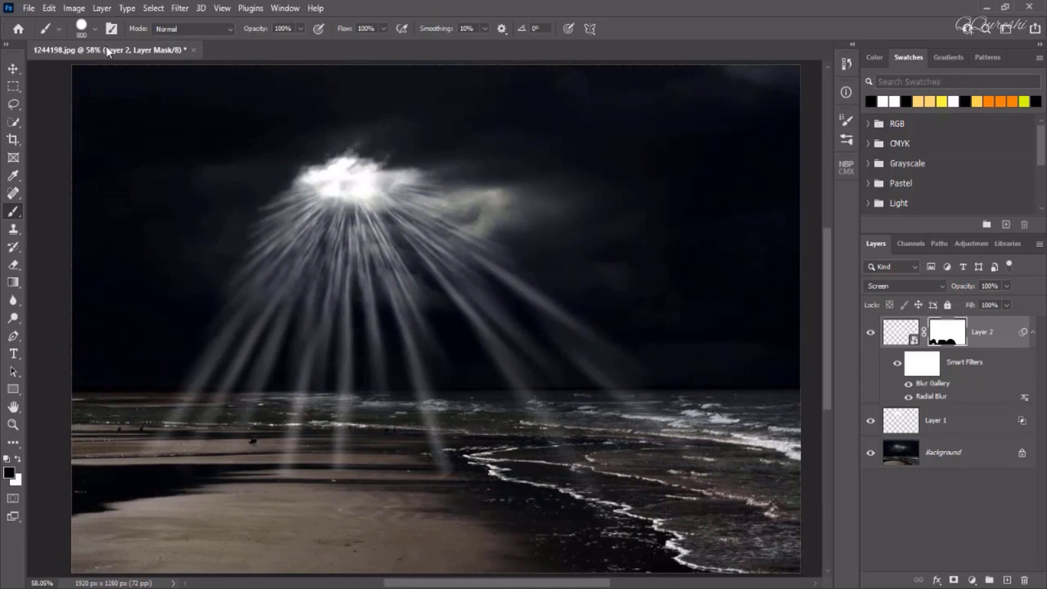
# Clear the hard-edged painting by refilling Layer 2's mask with solid white
pyautogui.hotkey('ctrl', 'BackSpace')
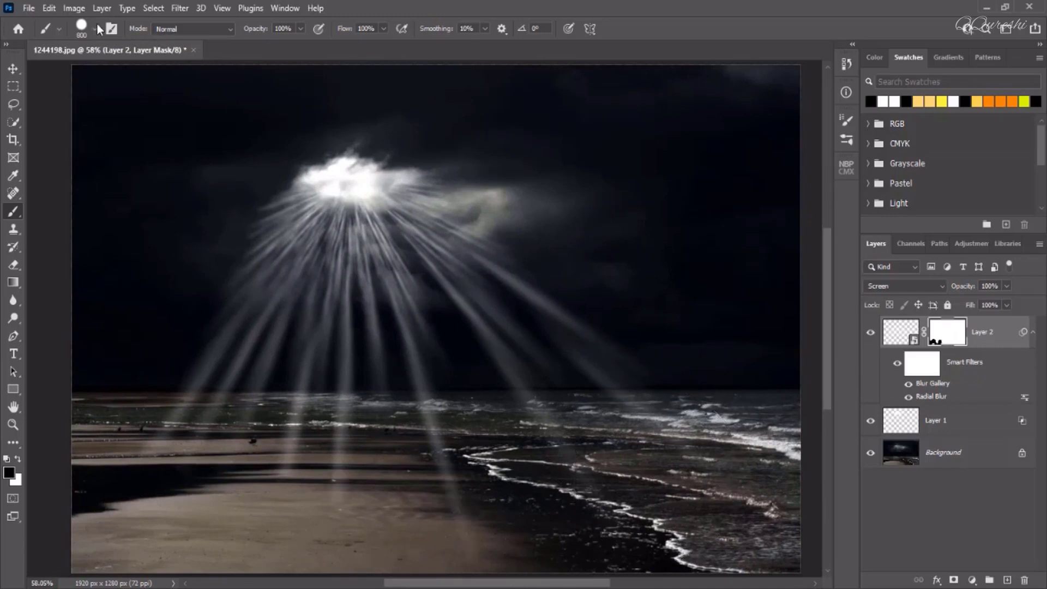
pyautogui.hotkey('alt', 'BackSpace')
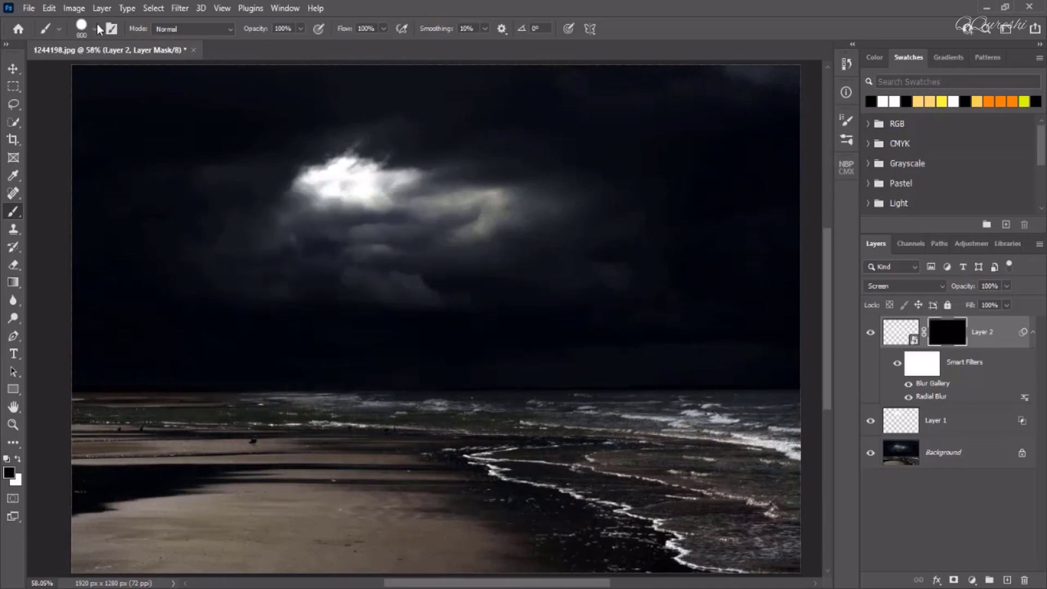
pyautogui.hotkey('ctrl', 'BackSpace')
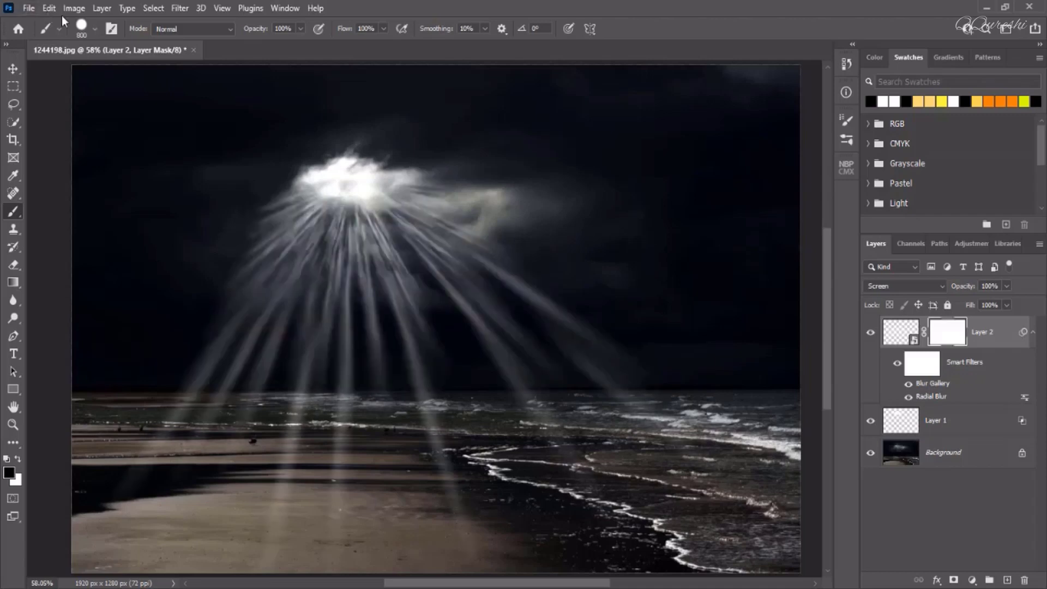
# Paint black on Layer 2's mask over the water beyond the right-hand rays, using a Soft Round brush at 0% hardness and 700 px
pyautogui.click(94, 30)
pyautogui.click(88, 209)
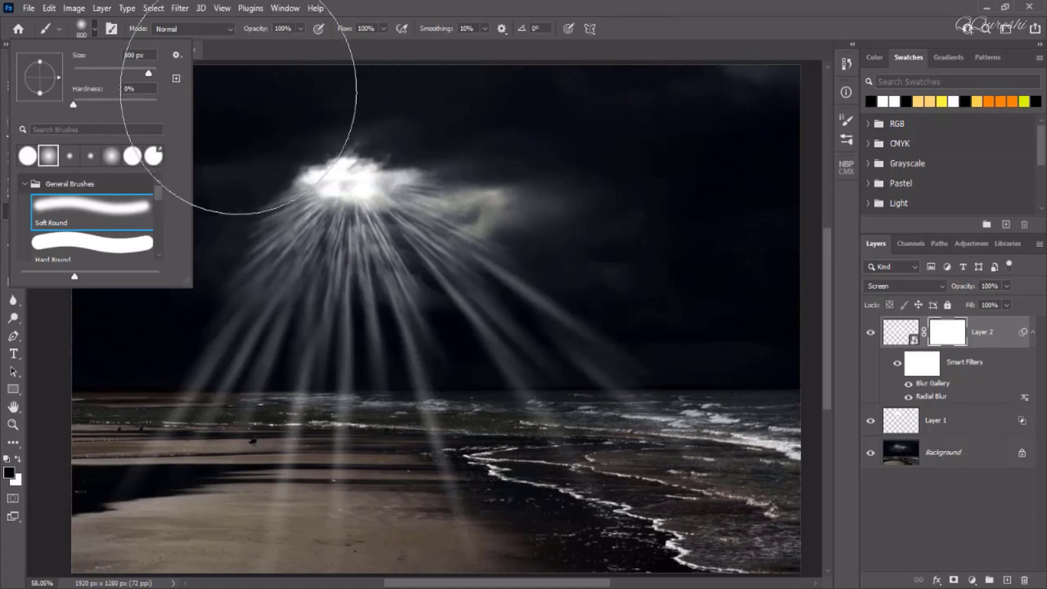
pyautogui.moveTo(148, 73); pyautogui.dragTo(131, 72)
pyautogui.click(663, 29)
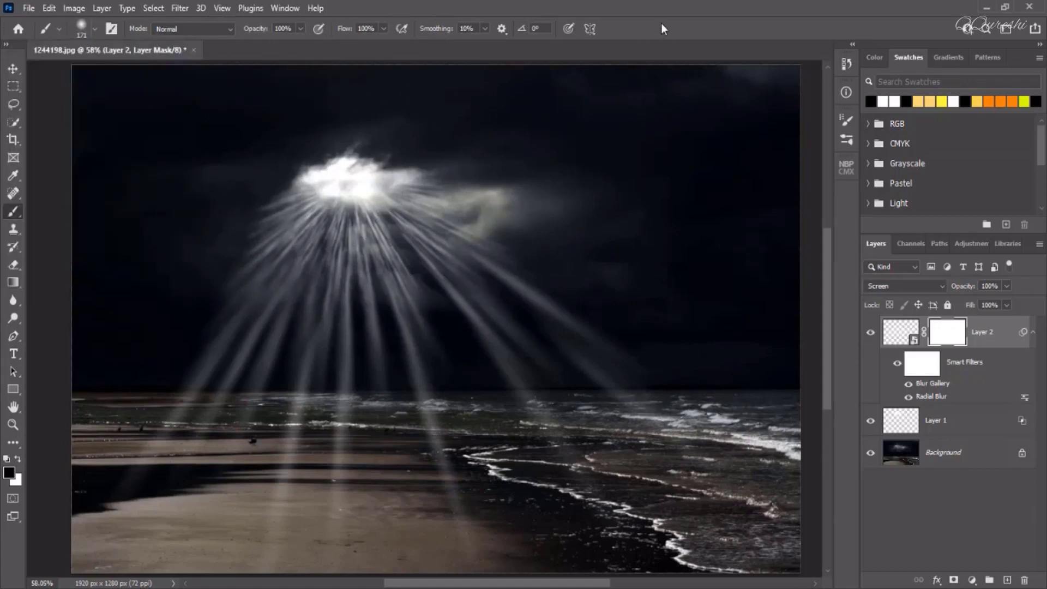
pyautogui.press(']')
pyautogui.press(']')
pyautogui.press(']')
pyautogui.press(']')
pyautogui.press(']')
pyautogui.press(']')
pyautogui.press(']')
pyautogui.click(696, 452)
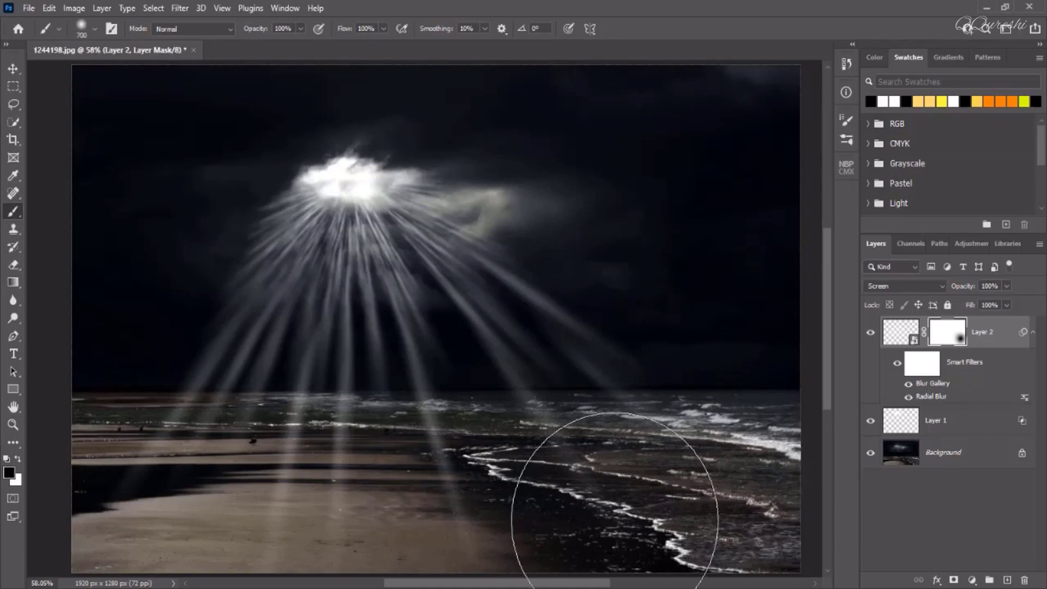
pyautogui.moveTo(614, 499); pyautogui.dragTo(561, 503)
# Lower the brush opacity to about 73% and fade the lower ray ends across the beach and shoreline on Layer 2's mask
pyautogui.click(300, 28)
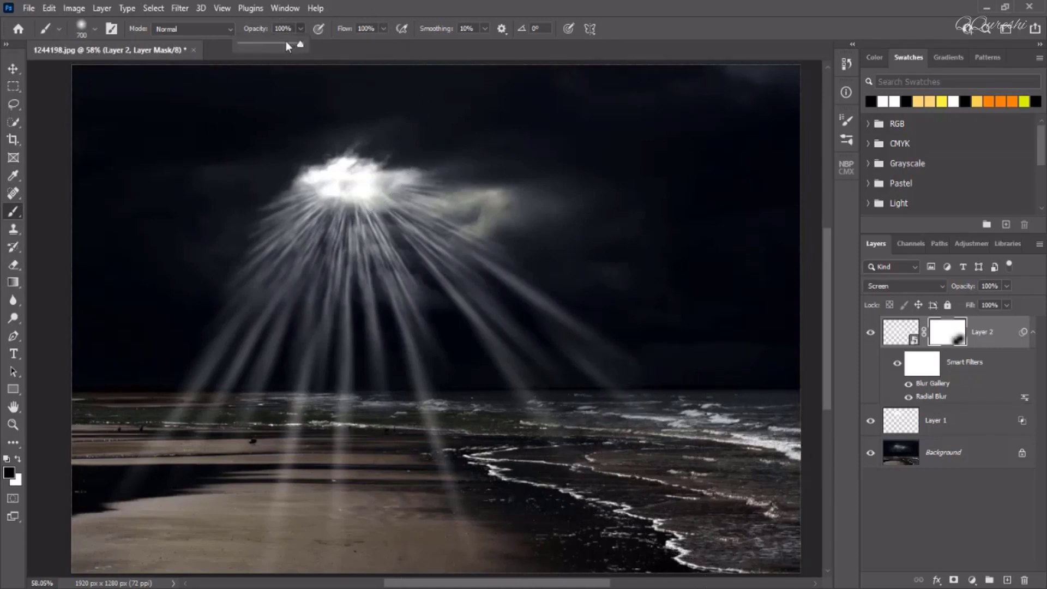
pyautogui.click(283, 43)
pyautogui.moveTo(175, 463)
pyautogui.mouseDown()
pyautogui.moveTo(142, 537)
pyautogui.moveTo(332, 545)
pyautogui.moveTo(332, 581)
pyautogui.mouseUp()
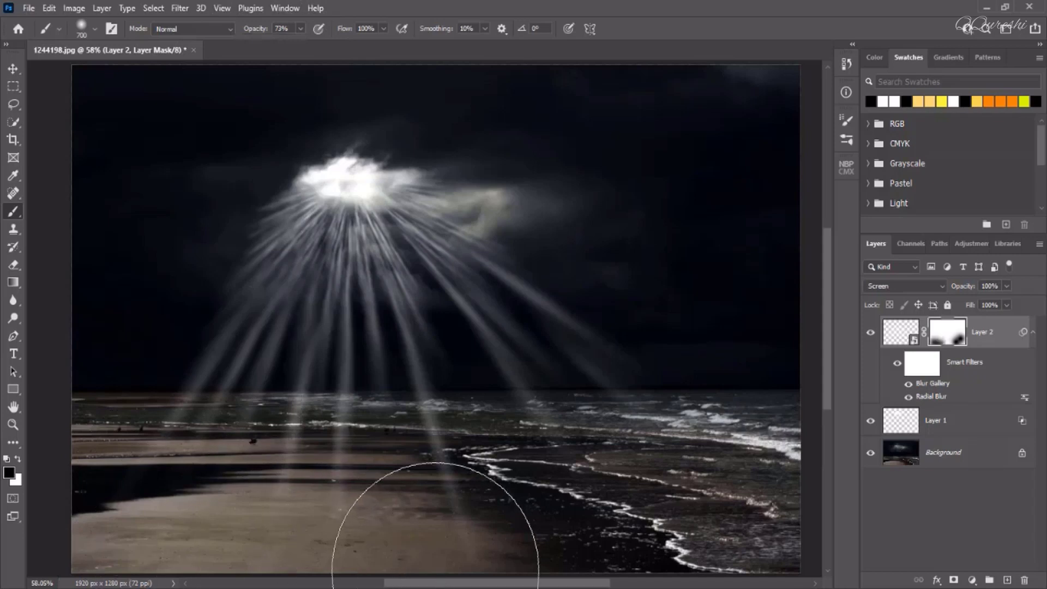
pyautogui.moveTo(519, 509)
pyautogui.mouseDown()
pyautogui.moveTo(656, 444)
pyautogui.moveTo(456, 533)
pyautogui.moveTo(355, 538)
pyautogui.moveTo(727, 378)
pyautogui.moveTo(626, 480)
pyautogui.mouseUp()
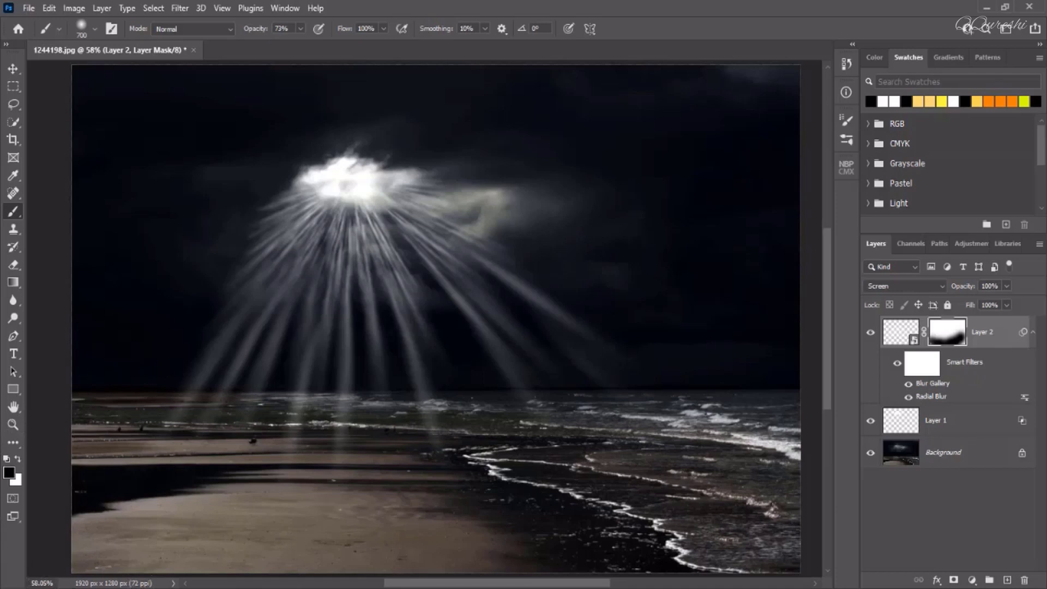
# Reduce Layer 2's fill to 26% so the light rays become faint
pyautogui.click(1008, 306)
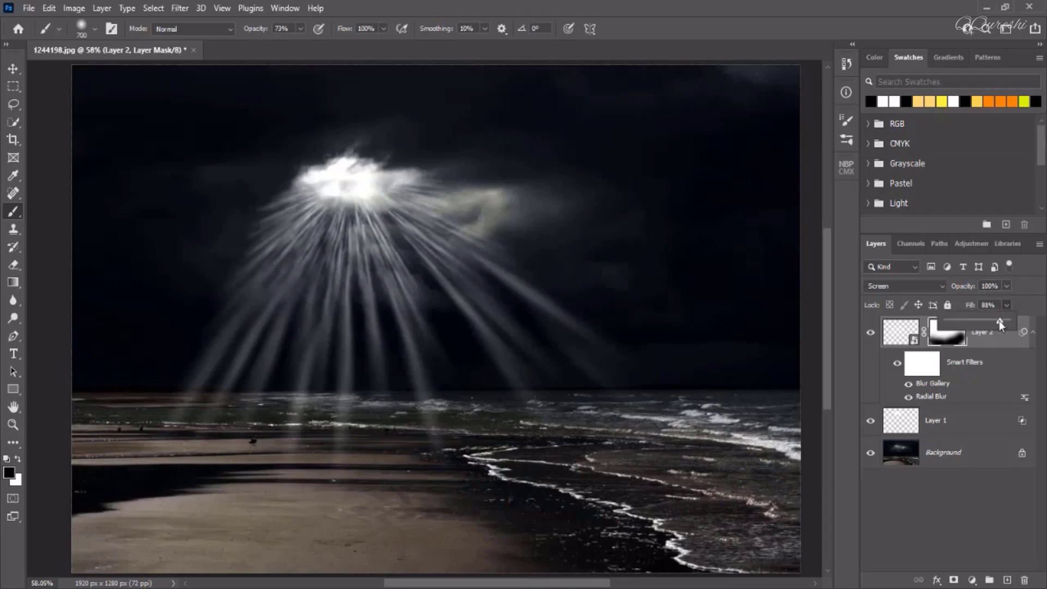
pyautogui.moveTo(979, 320); pyautogui.dragTo(957, 322)
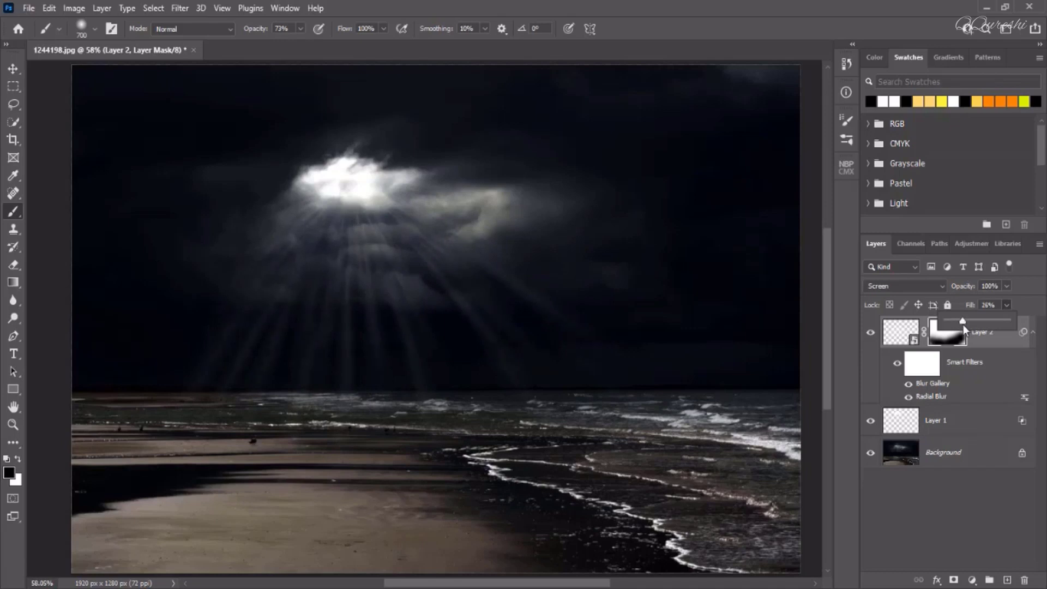
pyautogui.click(829, 313)
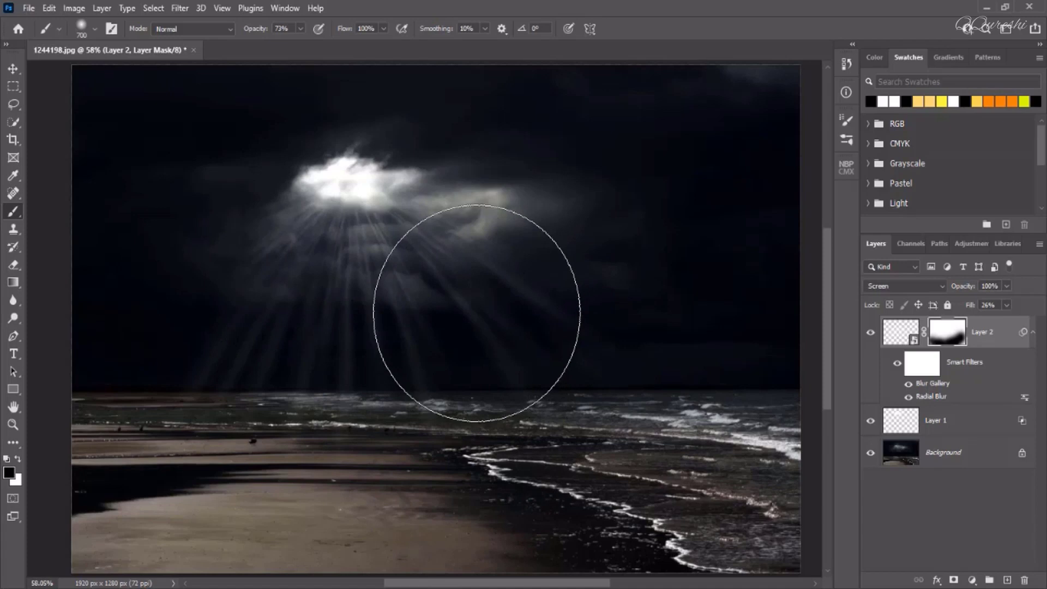
# Hide Layer 2, swap the foreground and background colours, and add a new empty layer above it
pyautogui.click(870, 334)
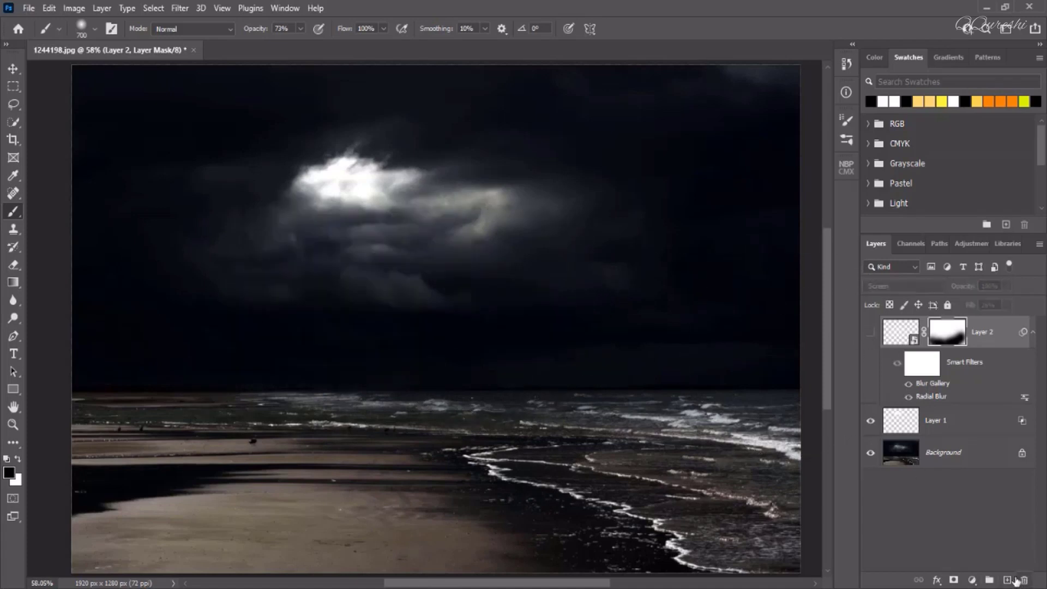
pyautogui.press('x')
pyautogui.click(1007, 581)
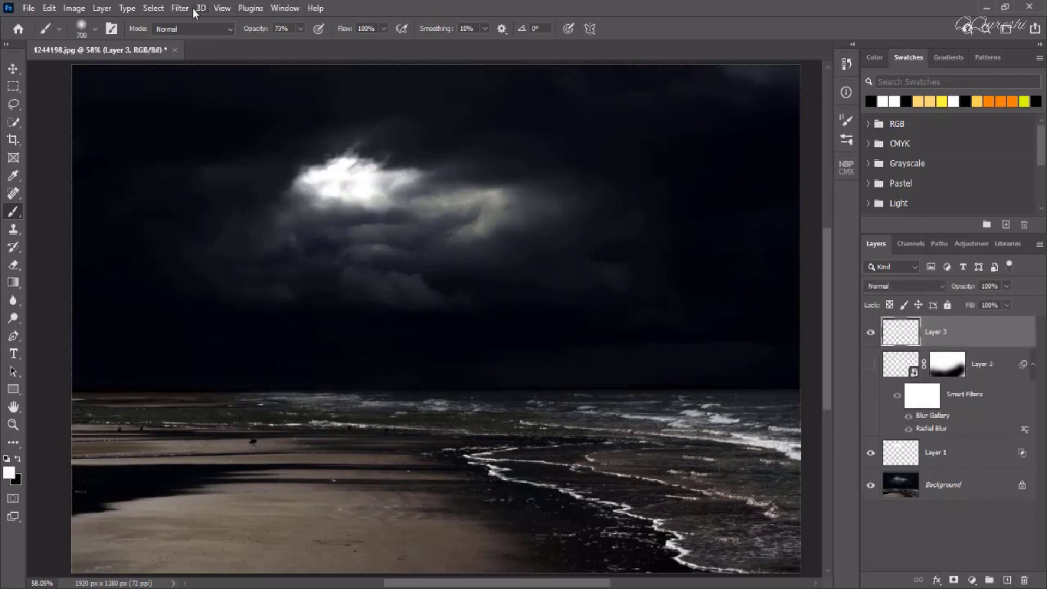
# Render the Clouds filter on the new Layer 3
pyautogui.click(180, 9)
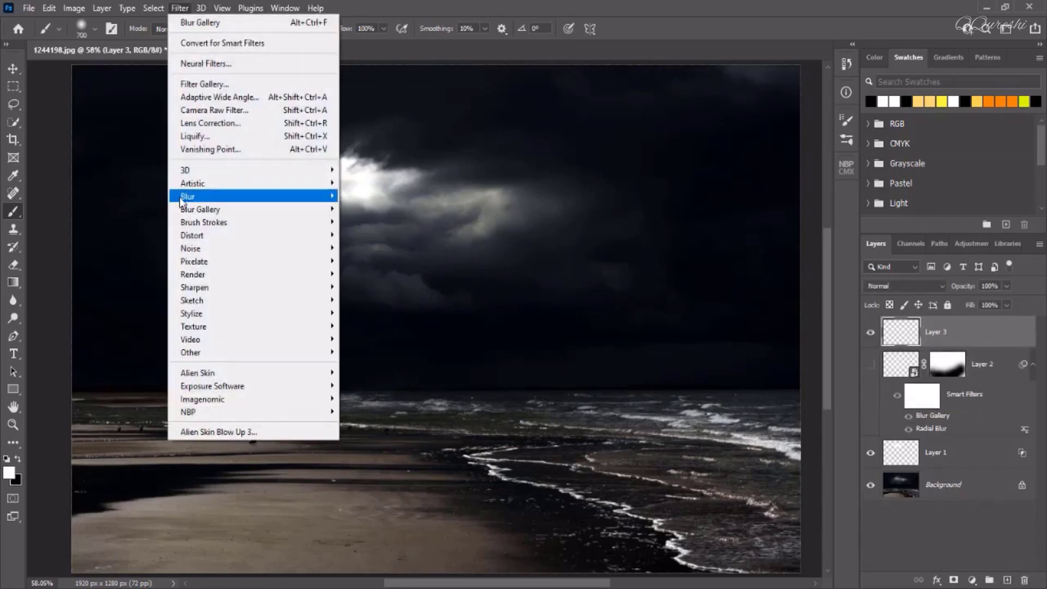
pyautogui.moveTo(181, 201)
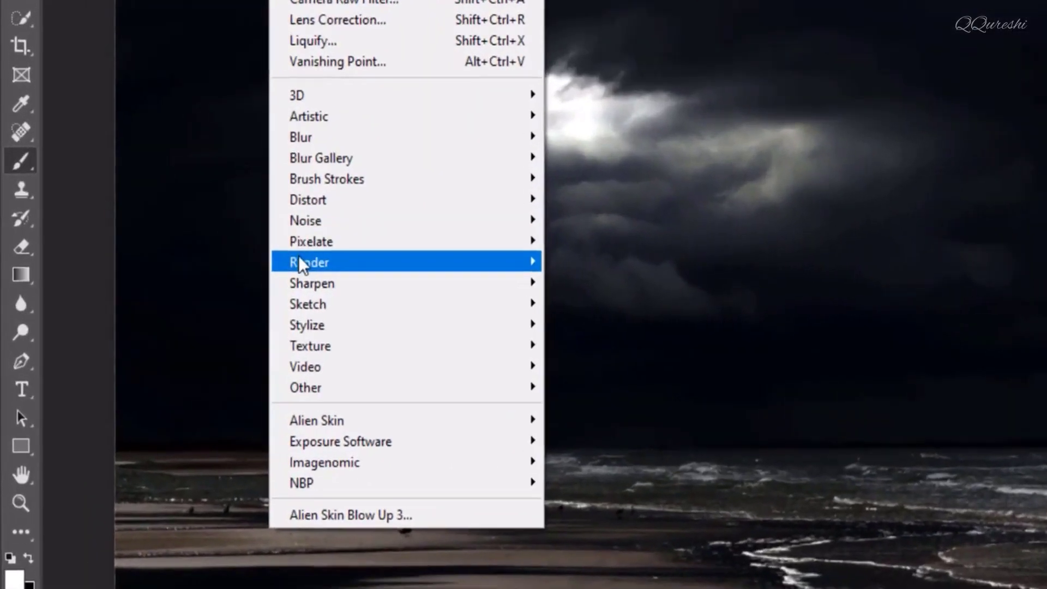
pyautogui.moveTo(300, 258)
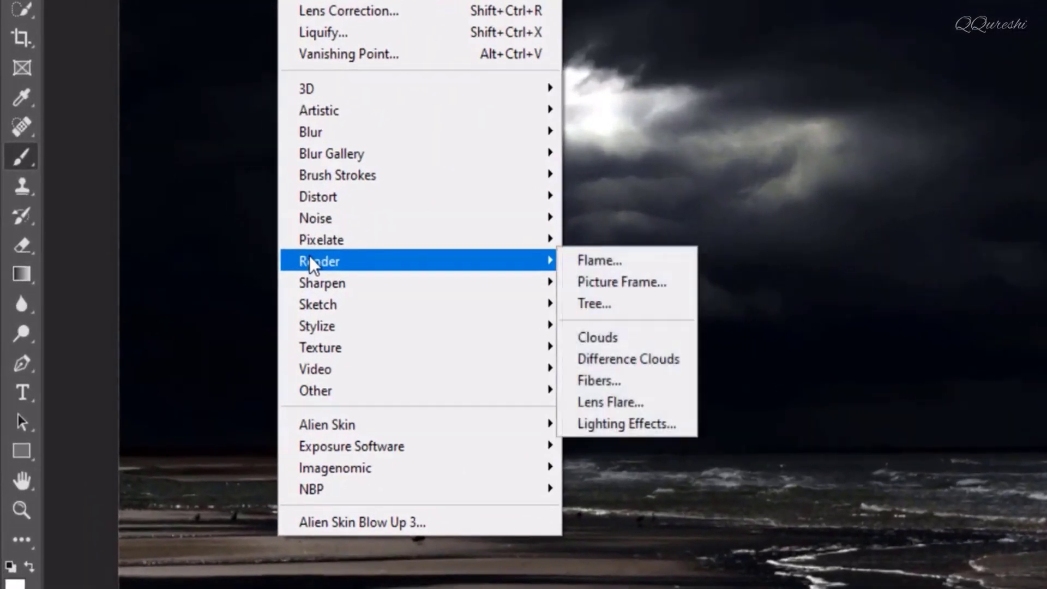
pyautogui.click(667, 339)
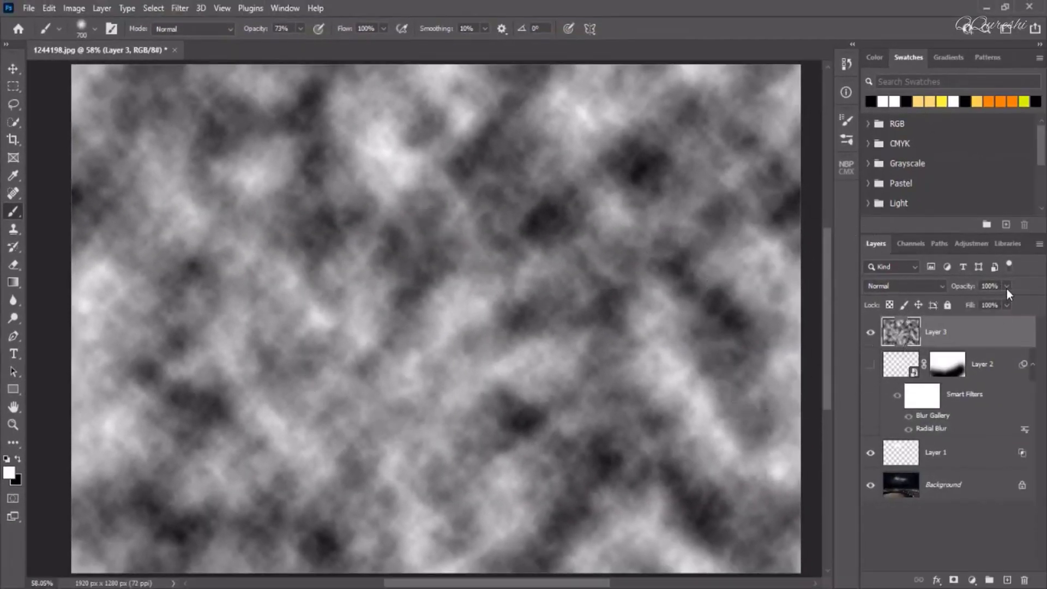
# Lower Layer 3's opacity to 27% so the beach scene shows through the clouds
pyautogui.click(1007, 304)
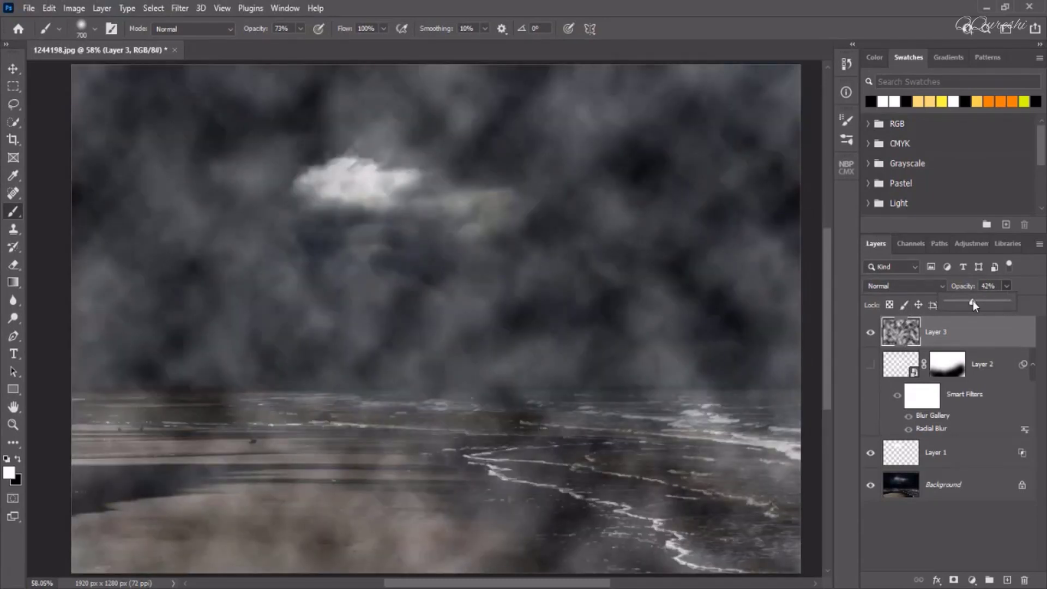
pyautogui.moveTo(972, 301); pyautogui.dragTo(963, 301)
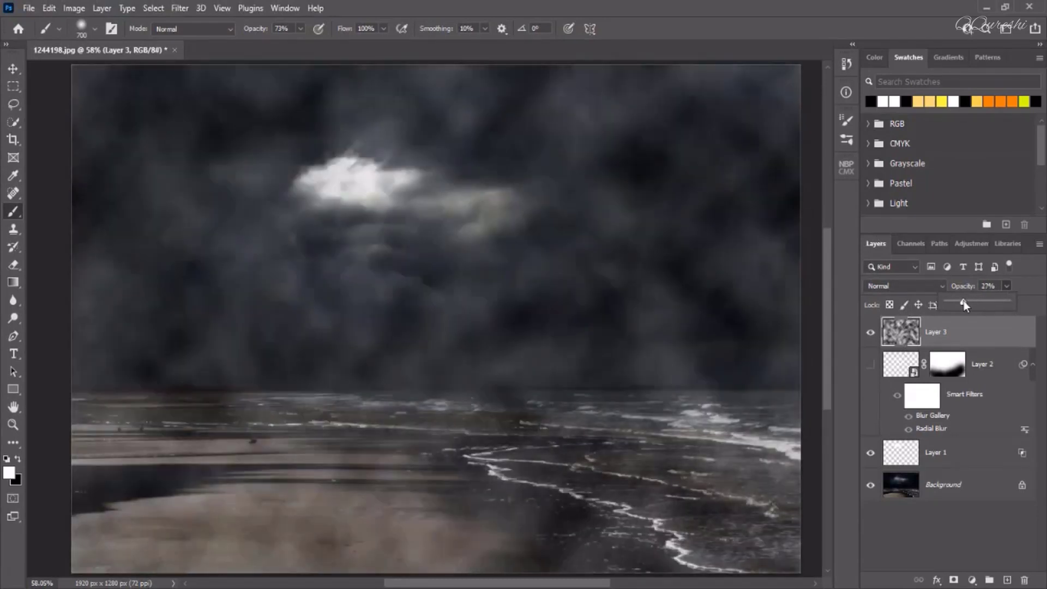
pyautogui.press('Return')
# Make an elliptical selection from the bright cloud gap down to the horizon and turn it into a layer mask on Layer 3
pyautogui.click(14, 88)
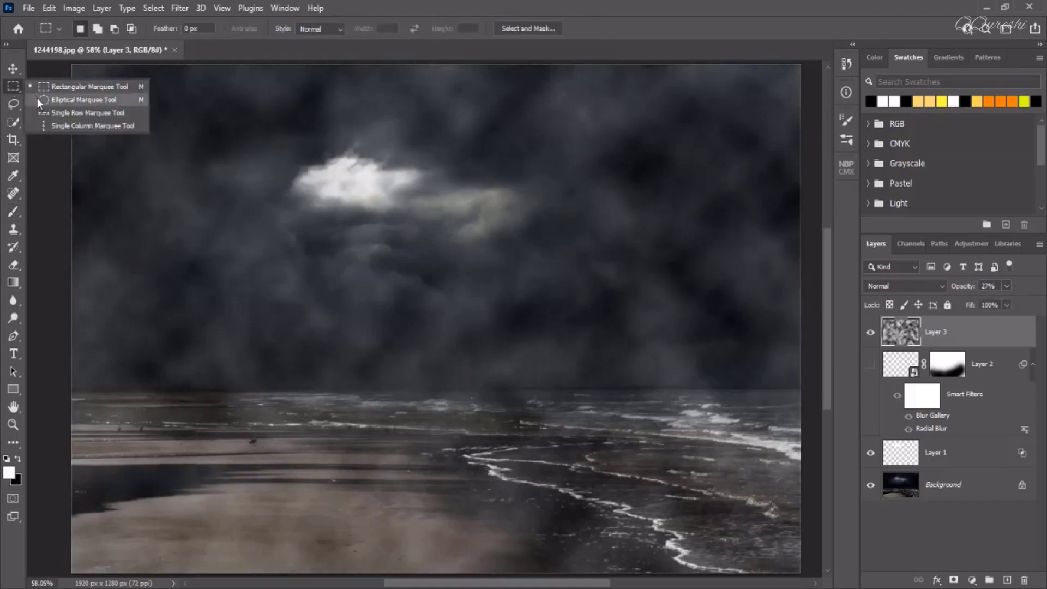
pyautogui.click(58, 100)
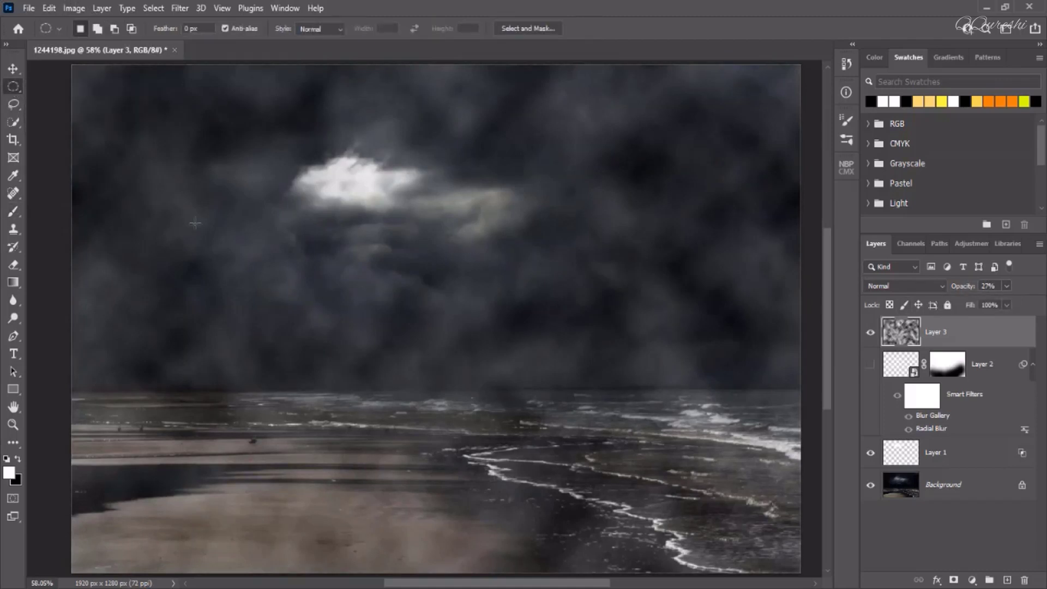
pyautogui.rightClick(13, 85)
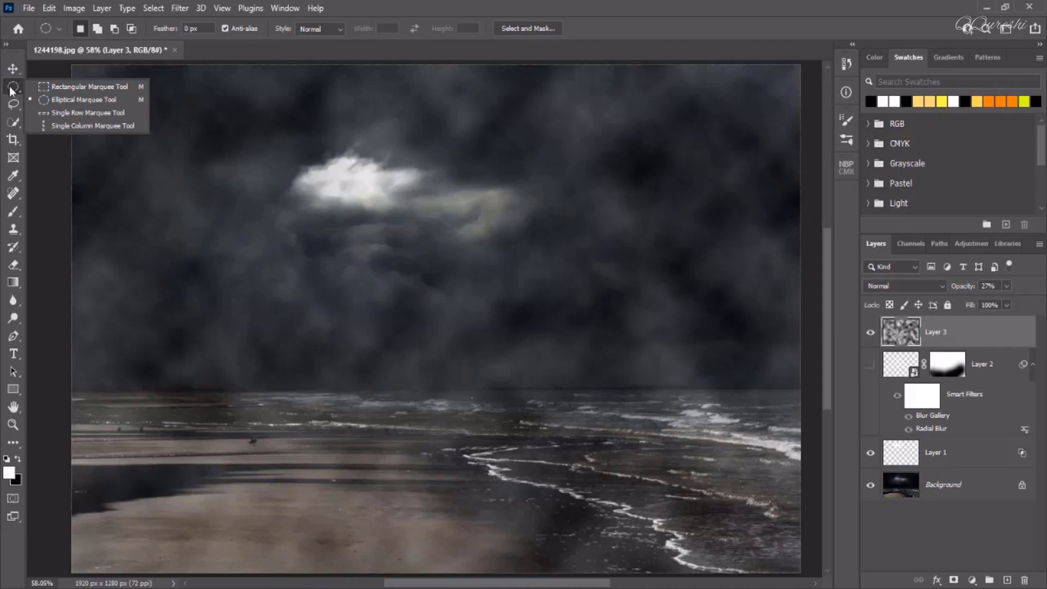
pyautogui.click(64, 100)
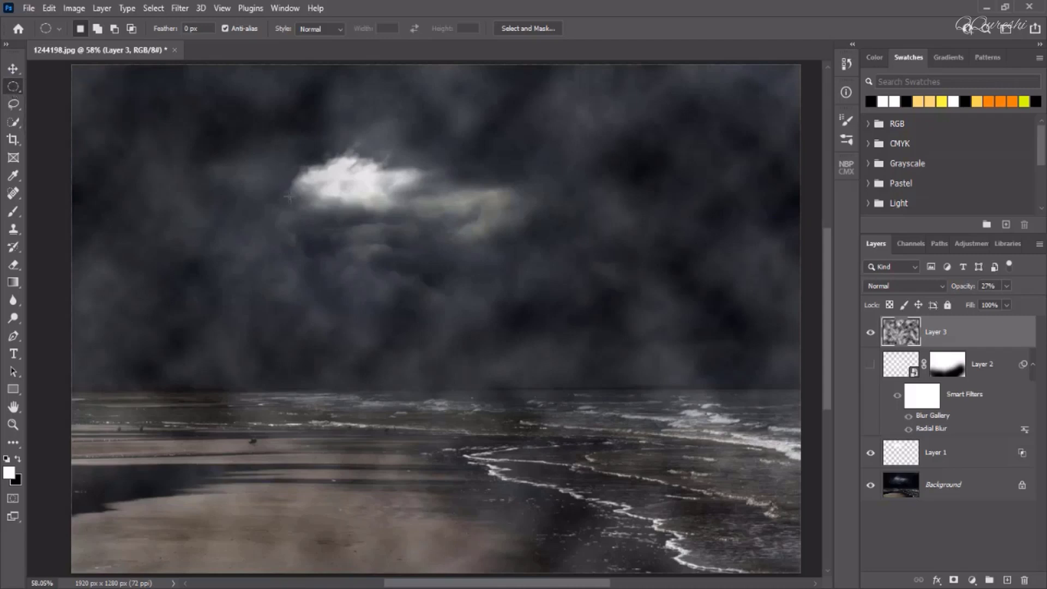
pyautogui.moveTo(294, 188); pyautogui.dragTo(484, 428)
pyautogui.moveTo(417, 306); pyautogui.dragTo(380, 287)
pyautogui.click(954, 580)
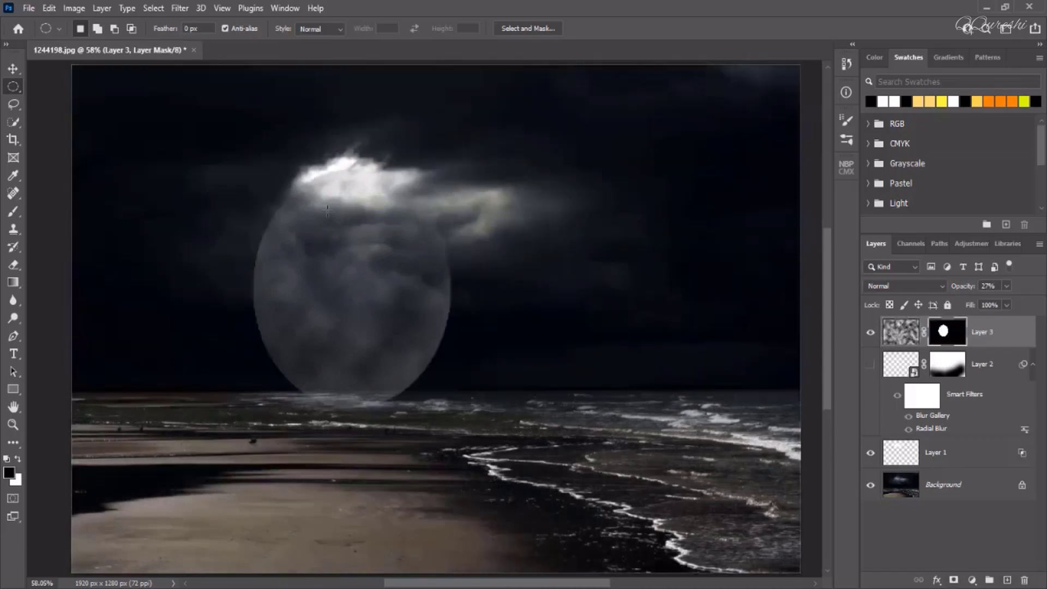
# Raise Layer 3's opacity to 100%
pyautogui.click(1007, 287)
pyautogui.moveTo(993, 303); pyautogui.dragTo(1037, 301)
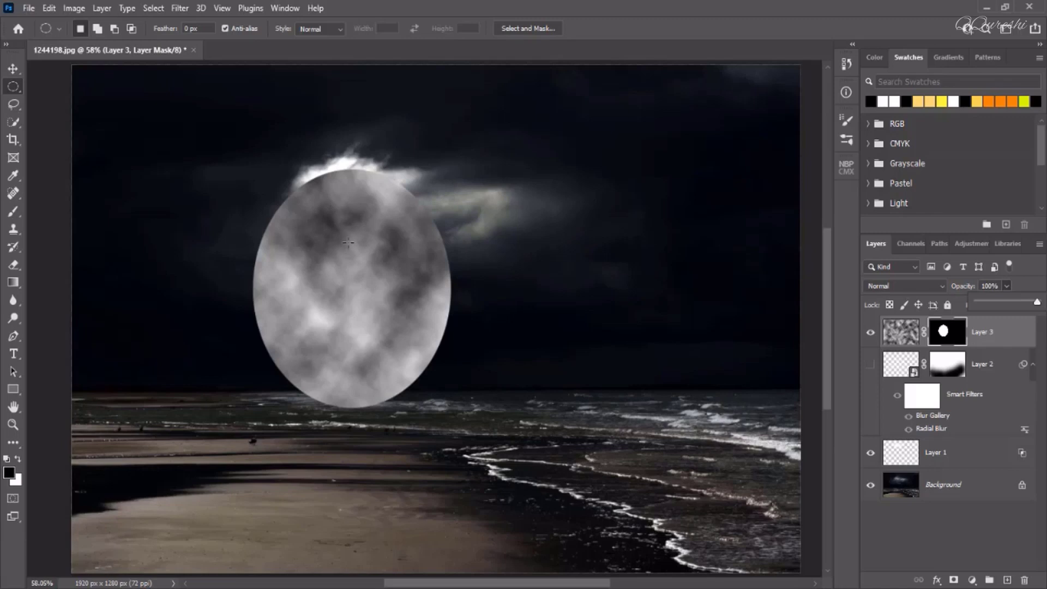
pyautogui.click(388, 344)
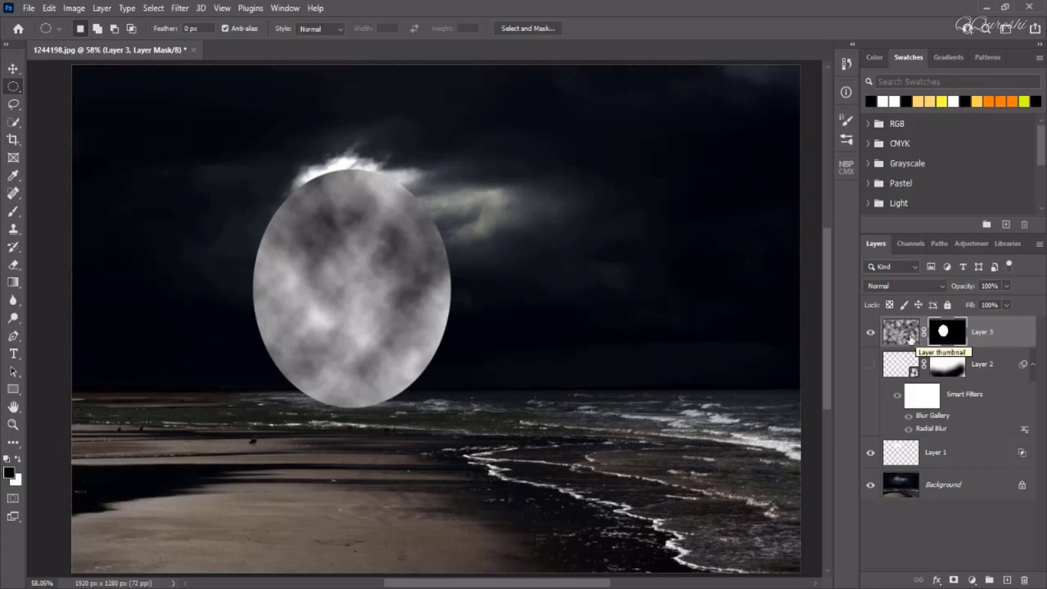
# Feather Layer 3's mask by 44.4 px and apply the mask to the layer
pyautogui.click(278, 10)
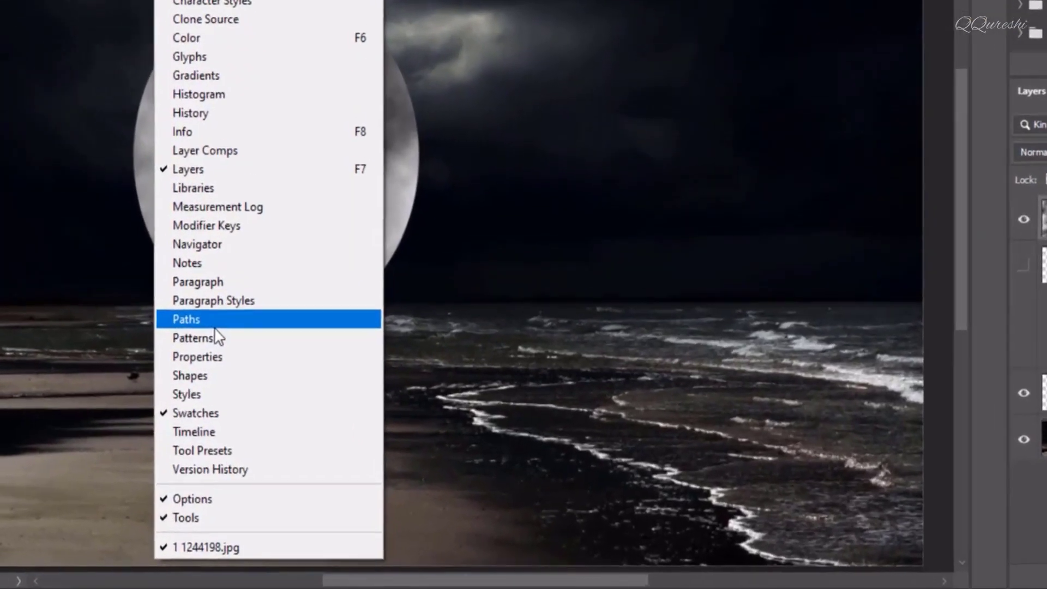
pyautogui.click(278, 414)
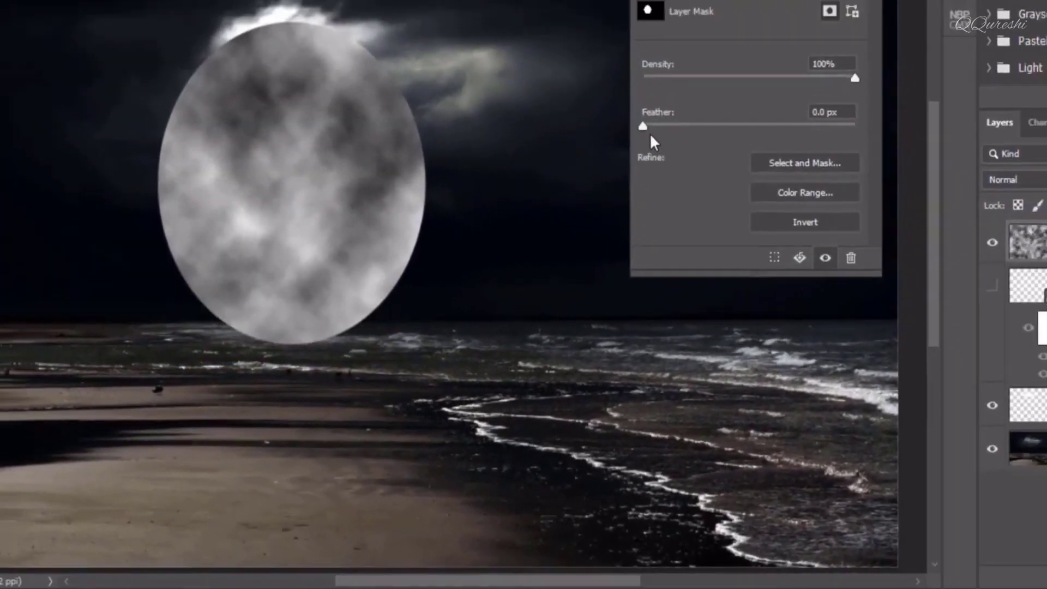
pyautogui.moveTo(654, 81); pyautogui.dragTo(657, 82)
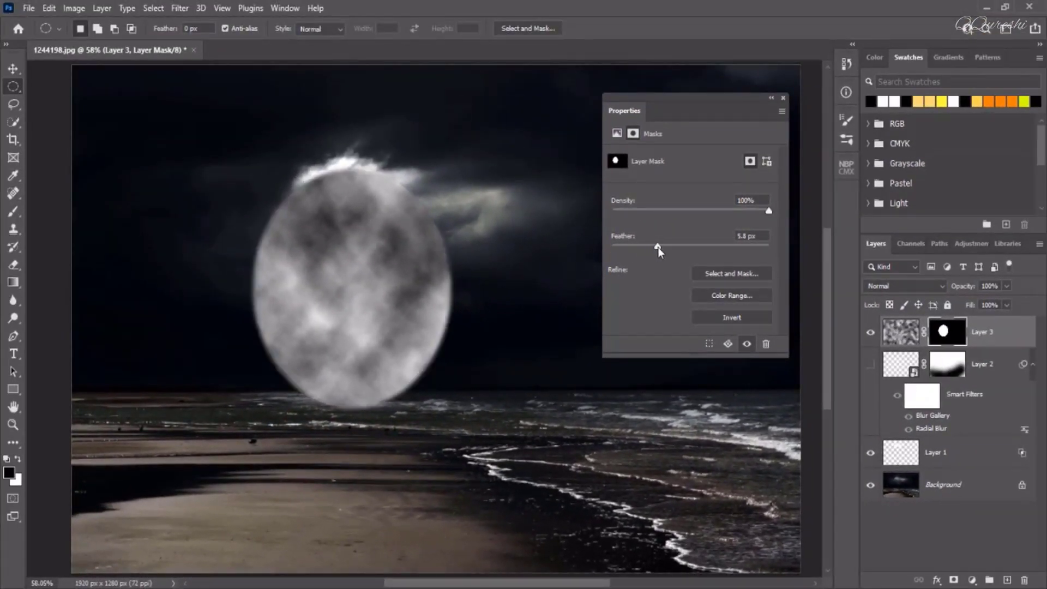
pyautogui.moveTo(657, 247); pyautogui.dragTo(692, 248)
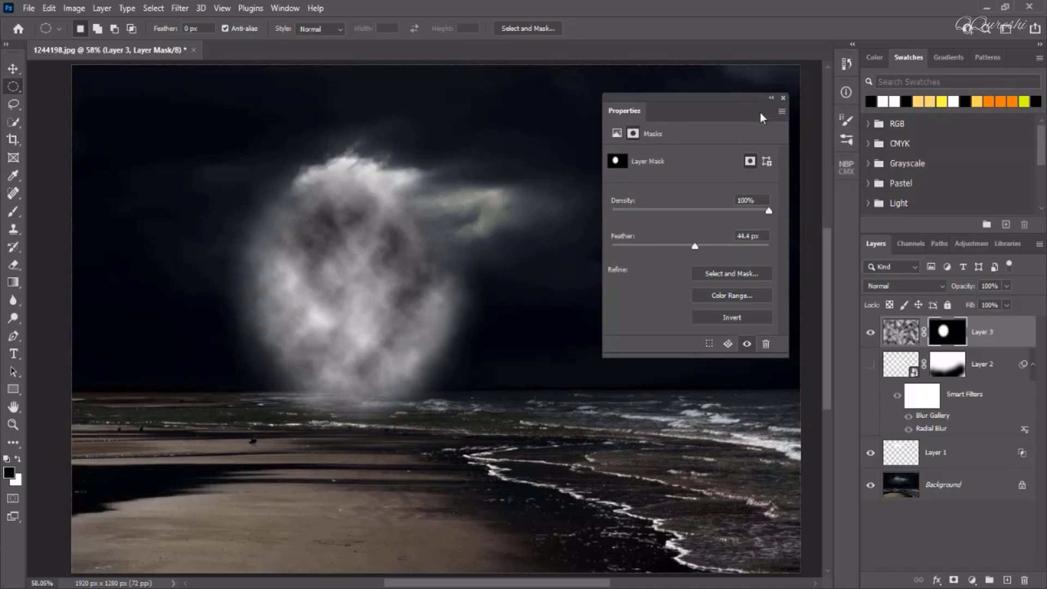
pyautogui.click(771, 100)
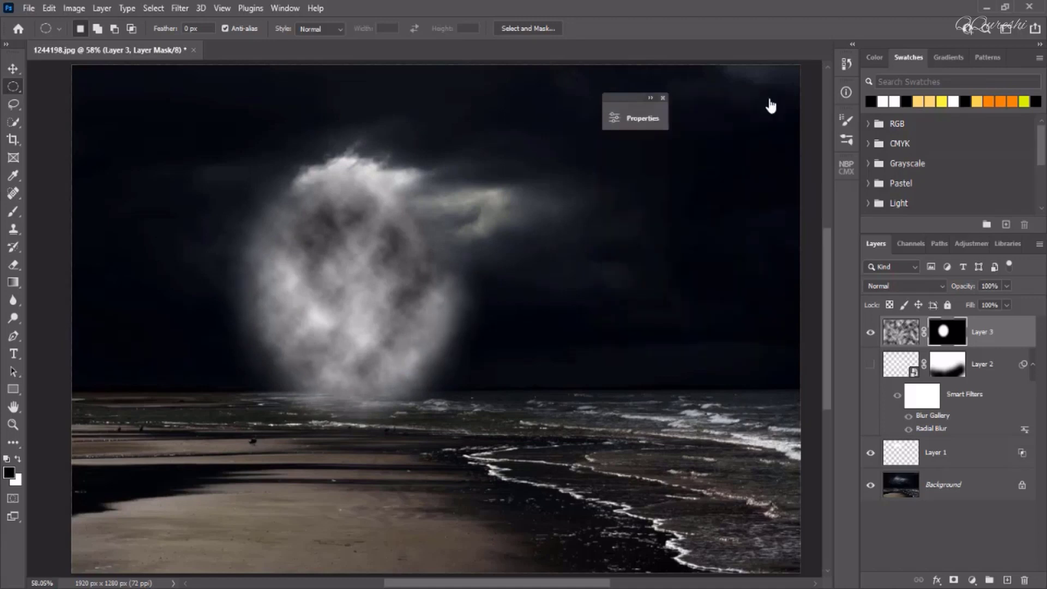
pyautogui.rightClick(949, 331)
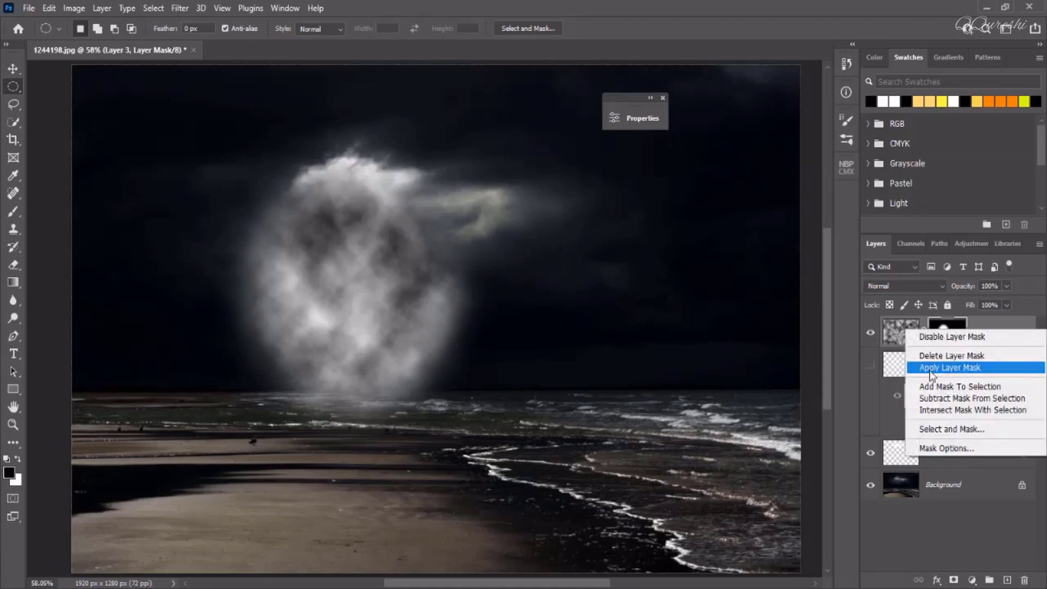
pyautogui.click(952, 367)
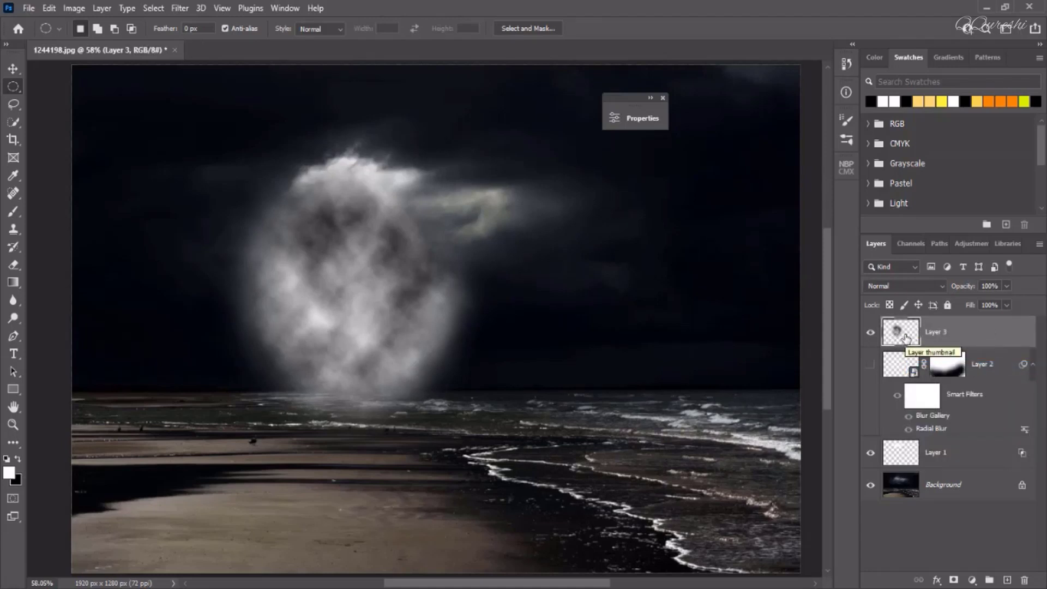
# Apply a Radial Blur to Layer 3 with amount 100, Zoom method and Best quality, moving the blur centre close to the preview's upper edge
pyautogui.click(180, 8)
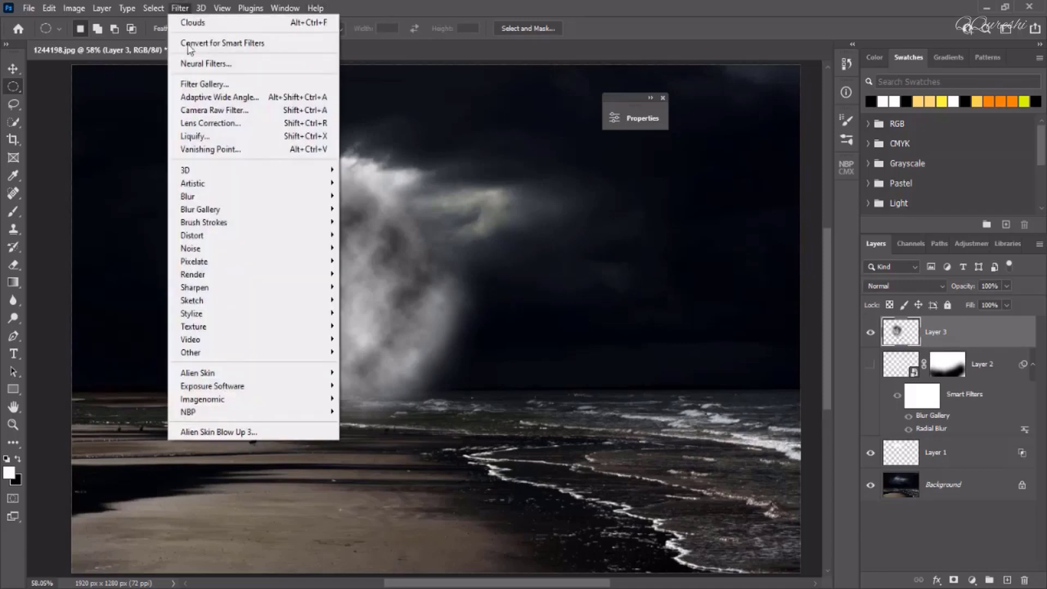
pyautogui.moveTo(197, 199)
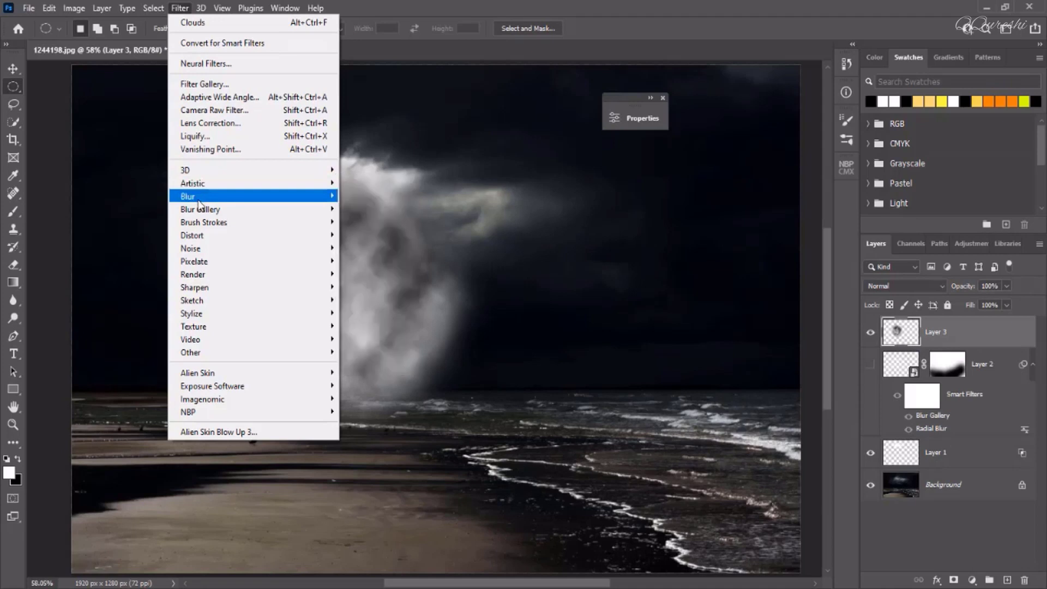
pyautogui.click(378, 289)
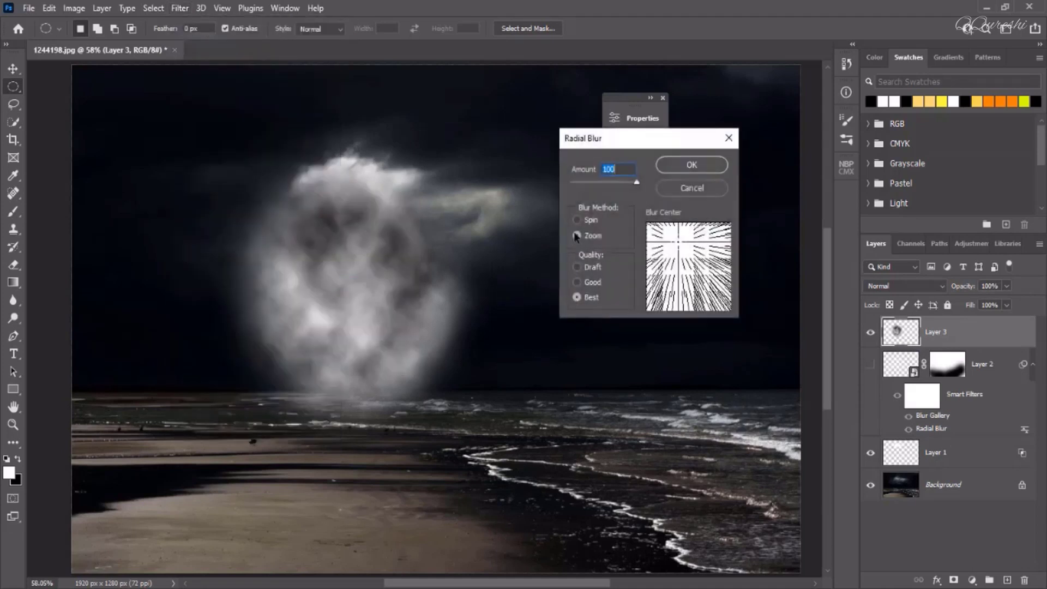
pyautogui.click(685, 242)
pyautogui.moveTo(685, 246); pyautogui.dragTo(686, 232)
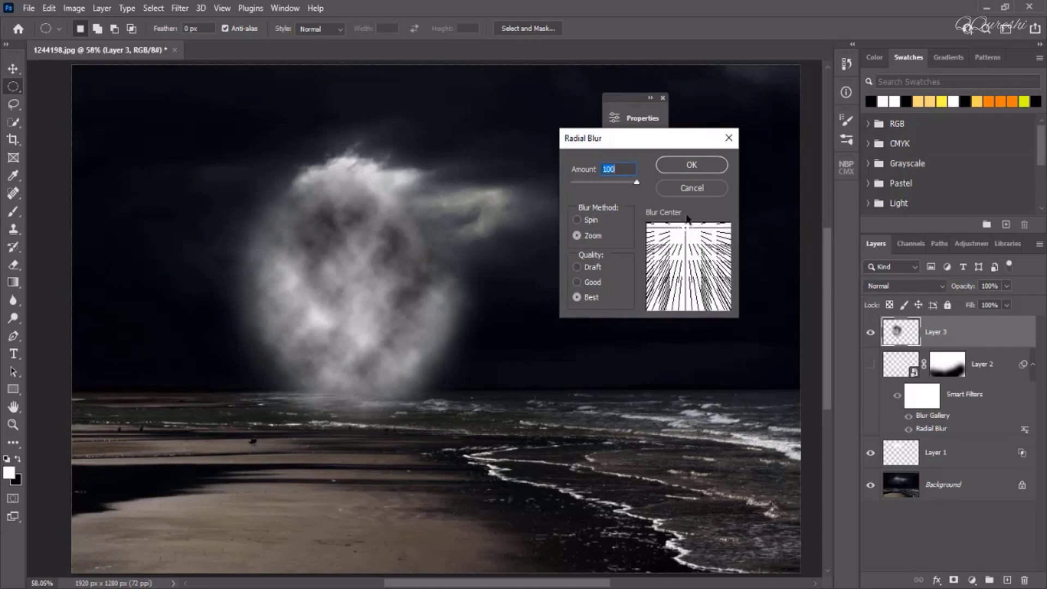
pyautogui.click(685, 162)
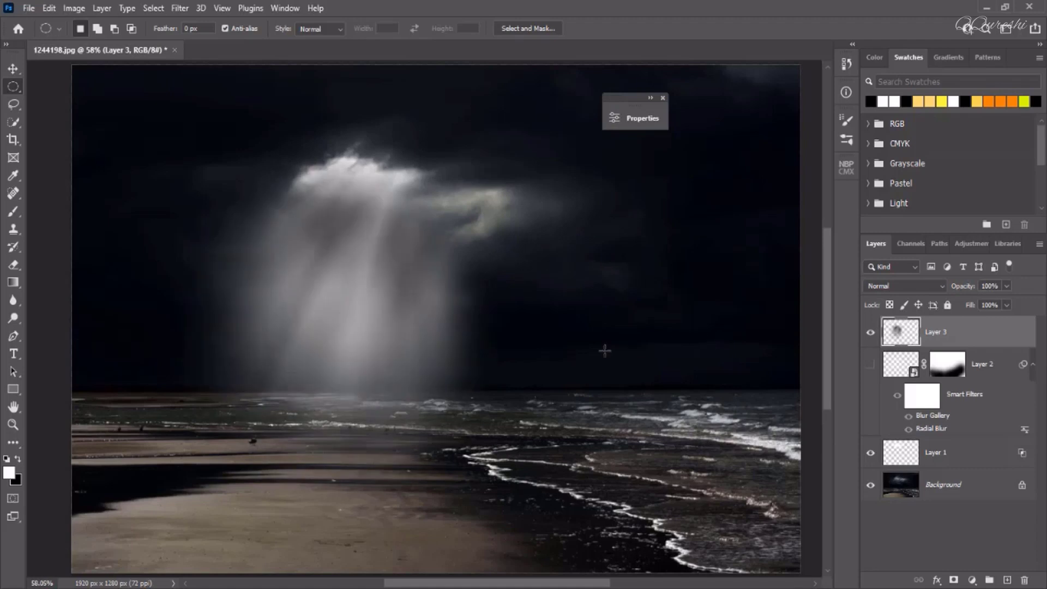
# Compare the two ray effects by toggling the visibility of Layer 2 and Layer 3, leaving only Layer 3 shown
pyautogui.click(871, 365)
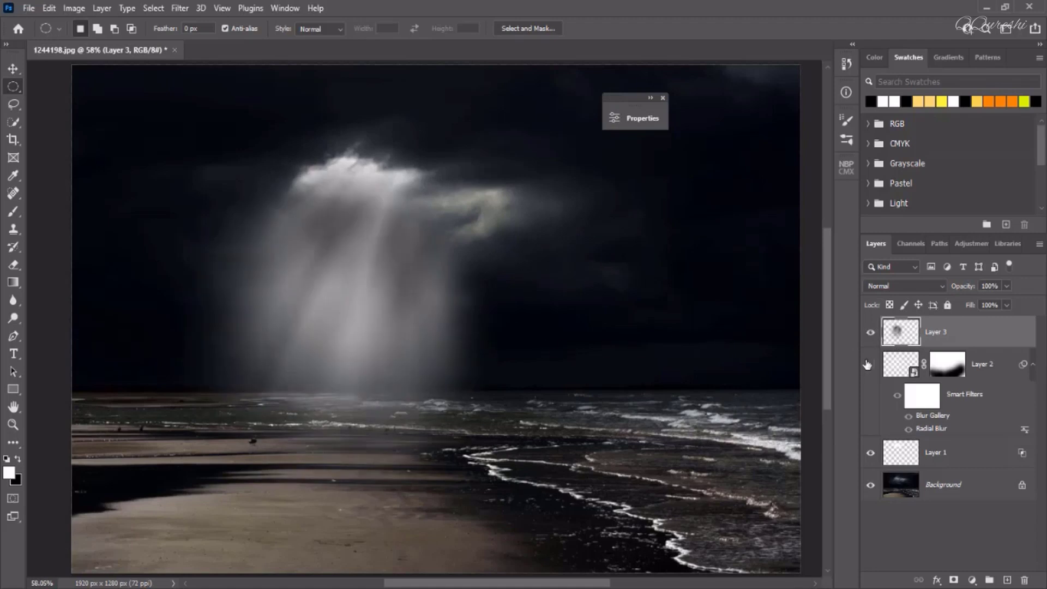
pyautogui.click(871, 333)
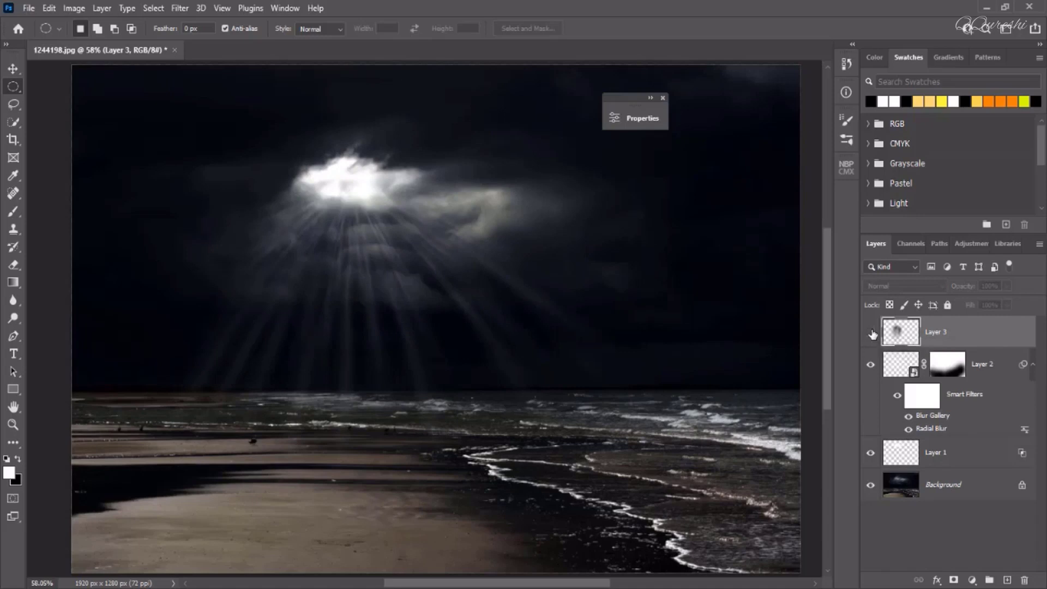
pyautogui.click(872, 333)
pyautogui.click(870, 365)
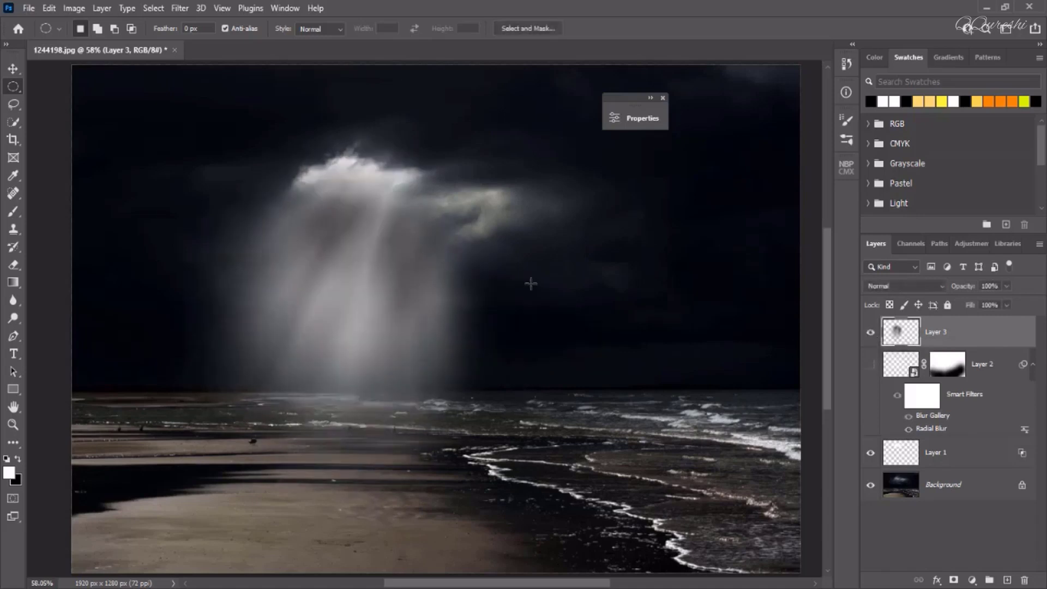
# Set Layer 3's blend mode to Screen
pyautogui.click(882, 288)
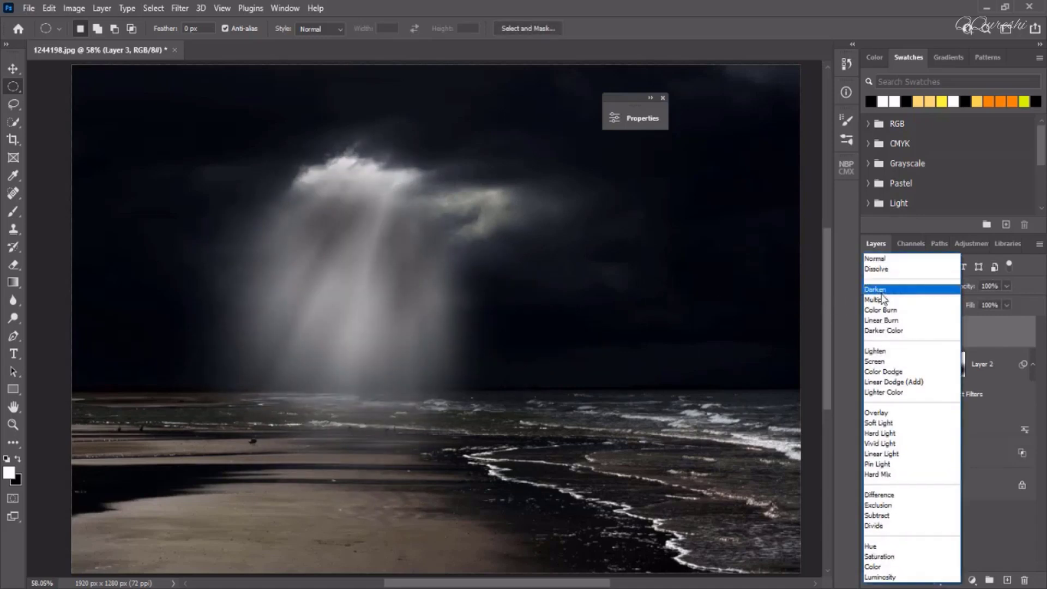
pyautogui.click(875, 361)
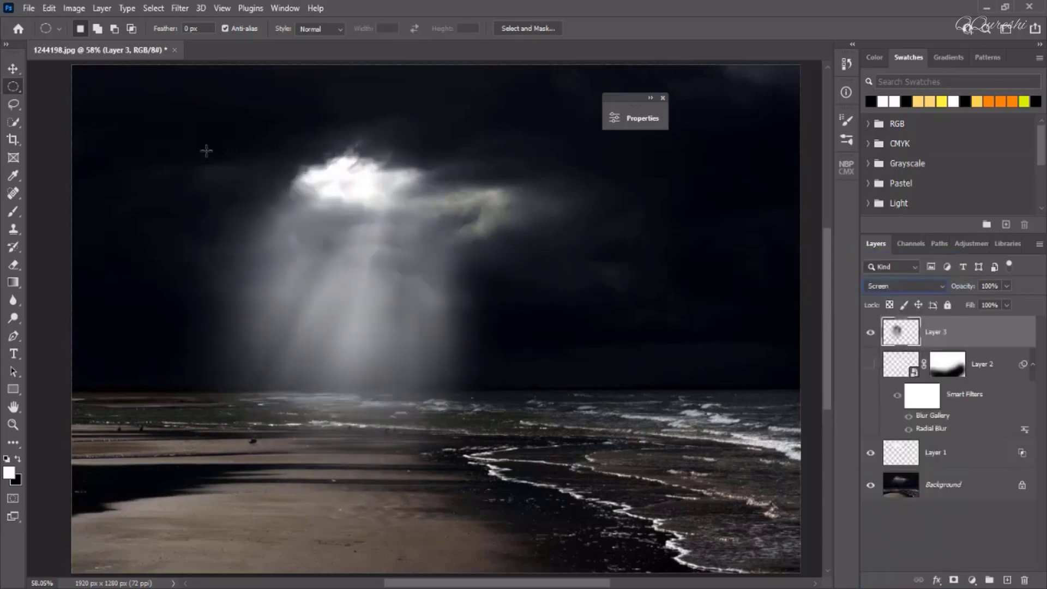
# Distort Layer 3 with Free Transform, narrowing its upper edge around the cloud glow and spreading the lower corners outward past the beach
pyautogui.hotkey('ctrl', 't')
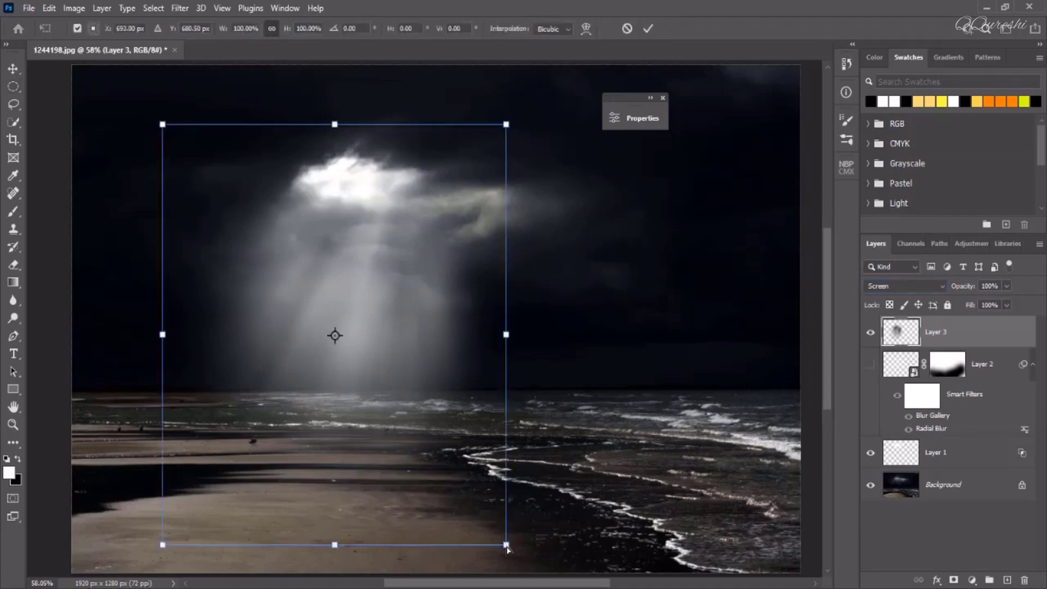
pyautogui.moveTo(507, 545); pyautogui.dragTo(634, 523)
pyautogui.moveTo(165, 129); pyautogui.dragTo(196, 143)
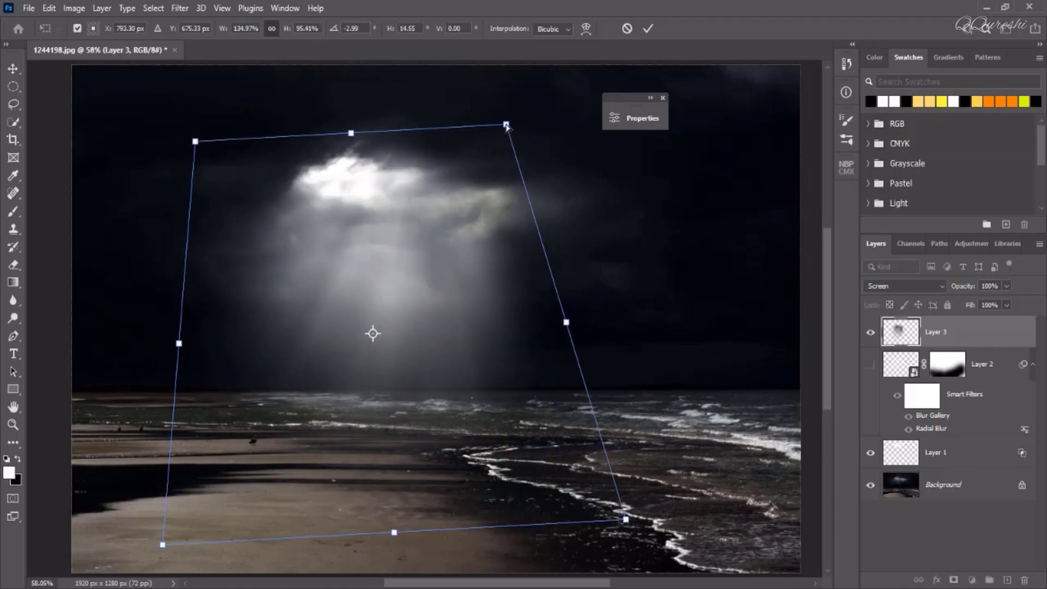
pyautogui.moveTo(507, 125); pyautogui.dragTo(440, 147)
pyautogui.moveTo(162, 546); pyautogui.dragTo(115, 588)
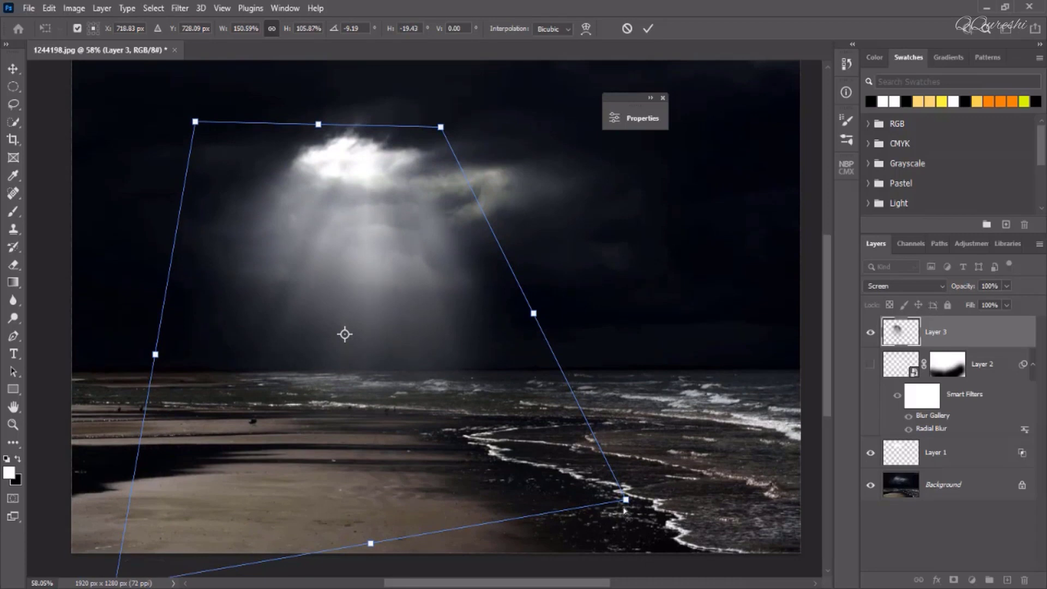
pyautogui.moveTo(625, 502); pyautogui.dragTo(690, 572)
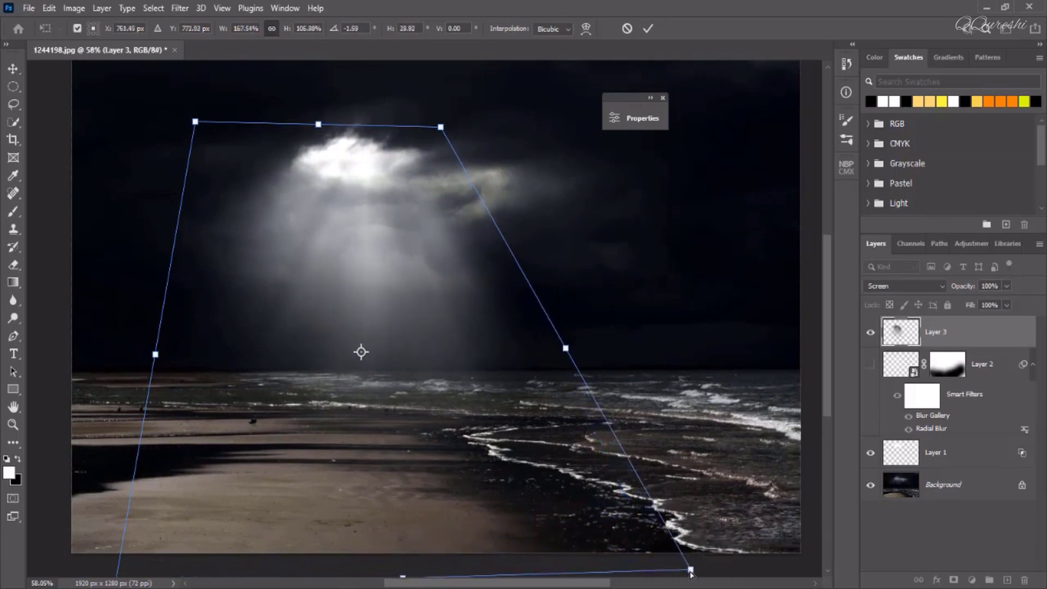
pyautogui.press('Return')
pyautogui.press('m')
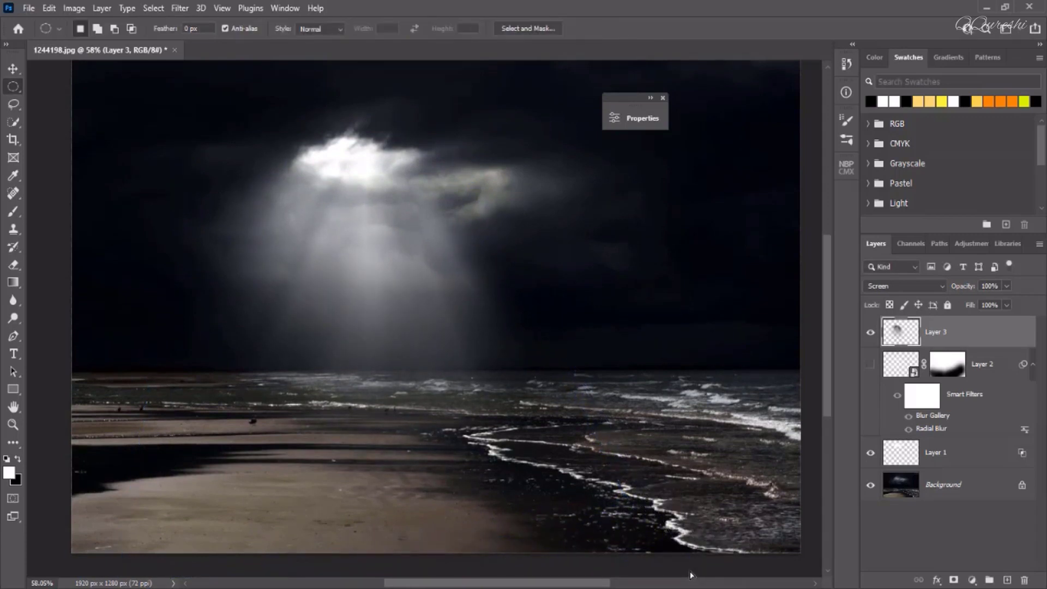
# Apply Radial Blur again to the distorted Layer 3, keeping the previous blur settings
pyautogui.click(180, 8)
pyautogui.moveTo(199, 197)
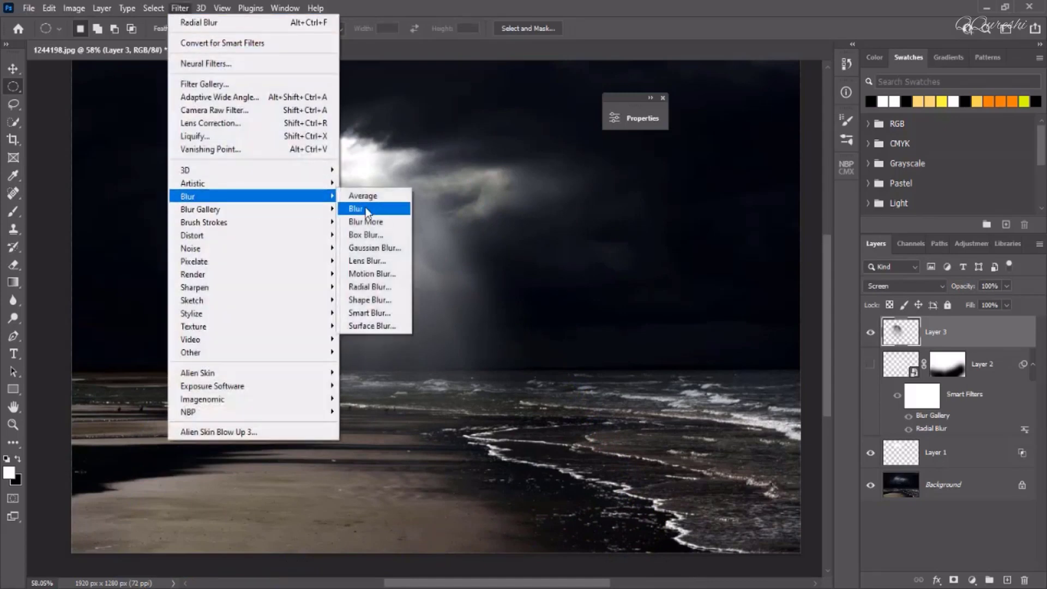
pyautogui.click(366, 287)
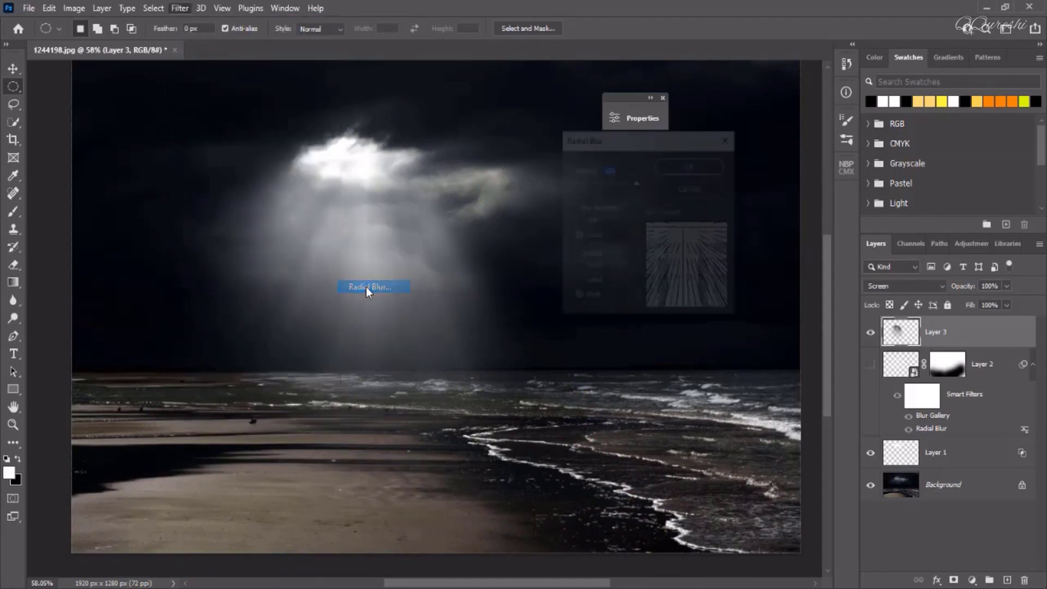
pyautogui.click(681, 166)
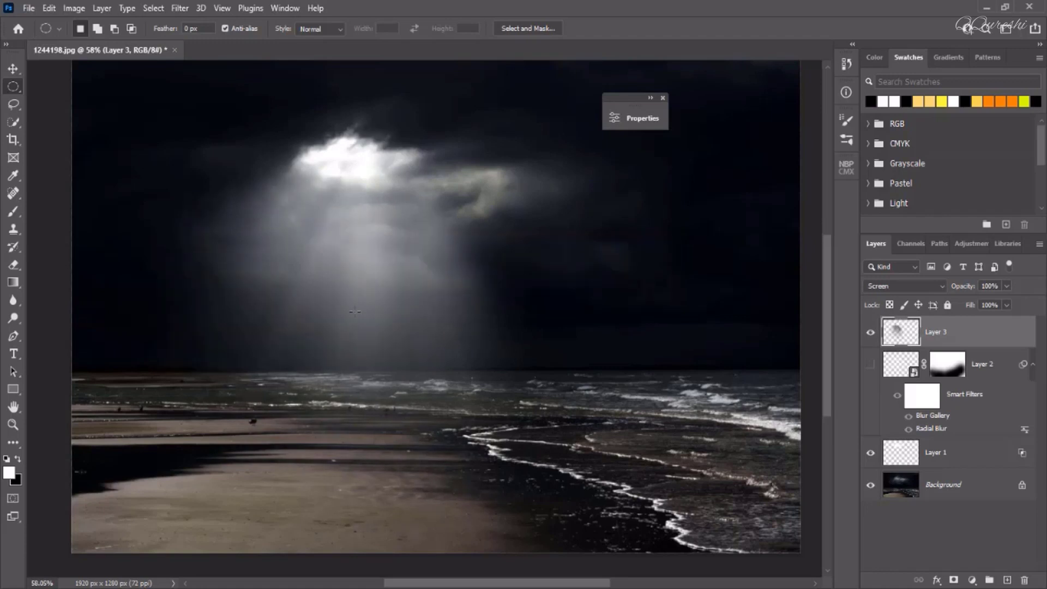
# Lower Layer 3's opacity to 59%
pyautogui.click(14, 73)
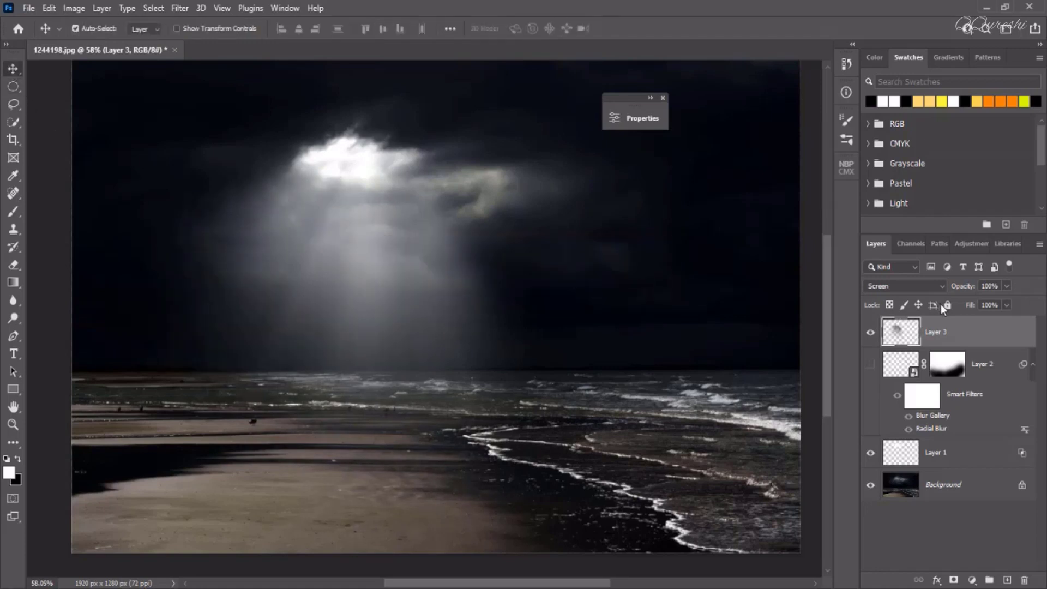
pyautogui.click(1007, 305)
pyautogui.moveTo(982, 304); pyautogui.dragTo(981, 303)
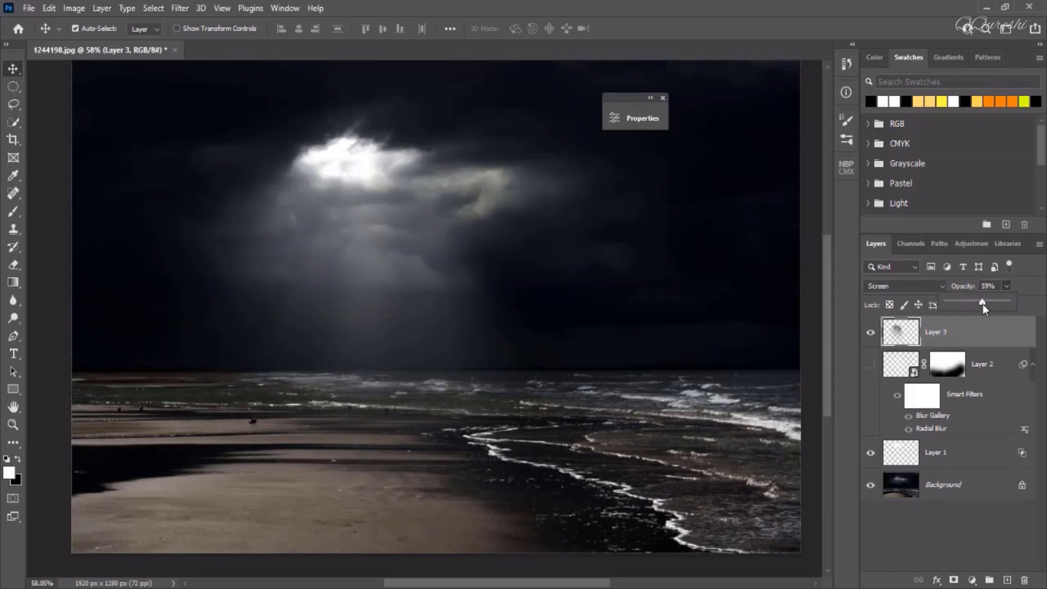
pyautogui.click(991, 341)
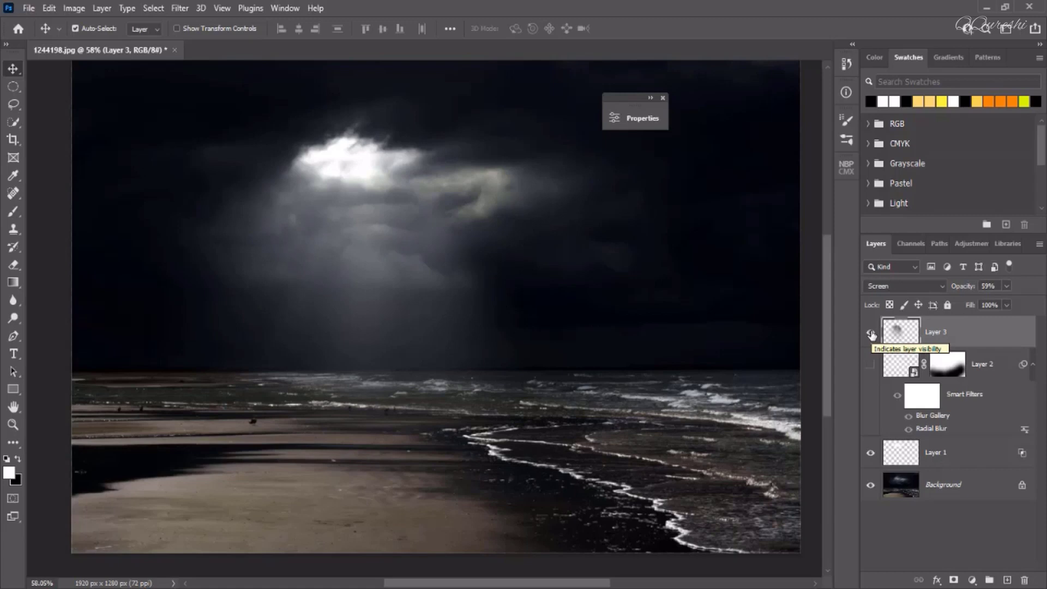
# Show Layer 2 together with Layer 3, switching Layer 3 off and on to compare the combined rays
pyautogui.click(871, 364)
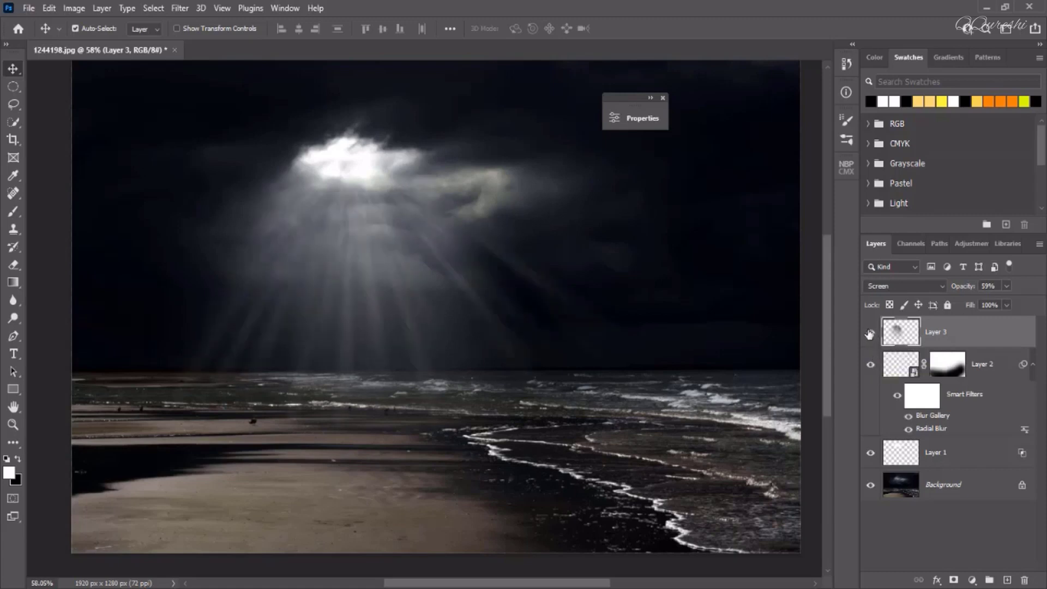
pyautogui.click(870, 333)
pyautogui.click(871, 334)
# Reduce Layer 3's opacity to 25% to blend its soft glow with Layer 2's rays
pyautogui.click(1006, 289)
pyautogui.moveTo(1003, 303); pyautogui.dragTo(1000, 302)
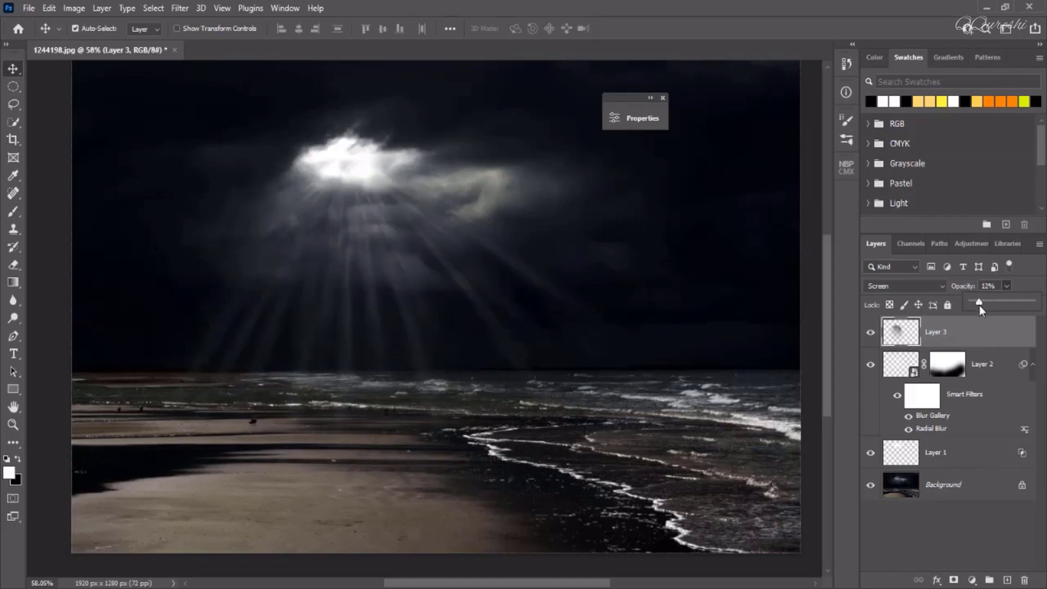
pyautogui.moveTo(987, 306); pyautogui.dragTo(988, 307)
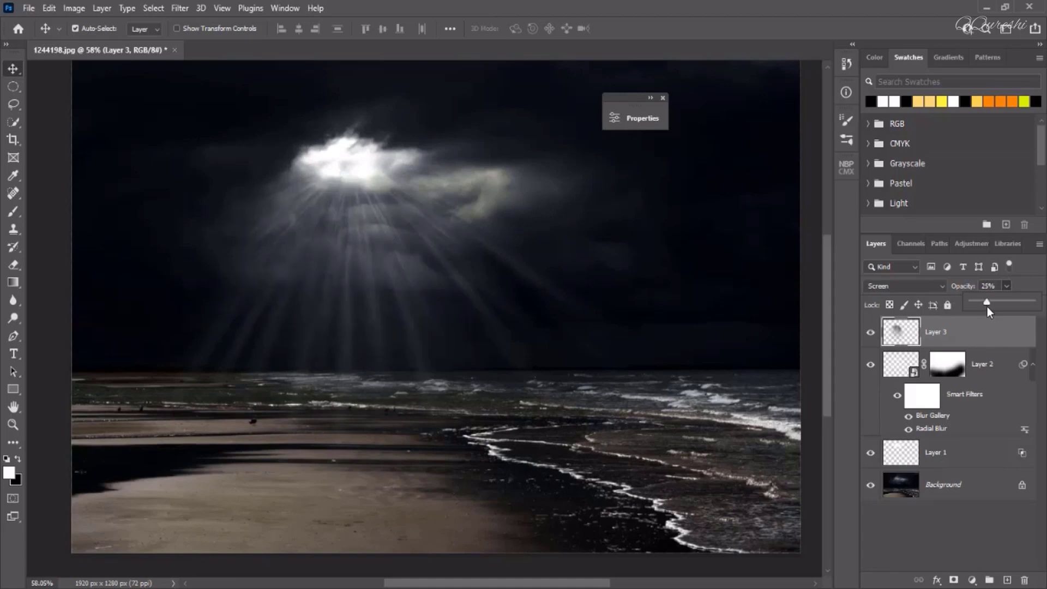